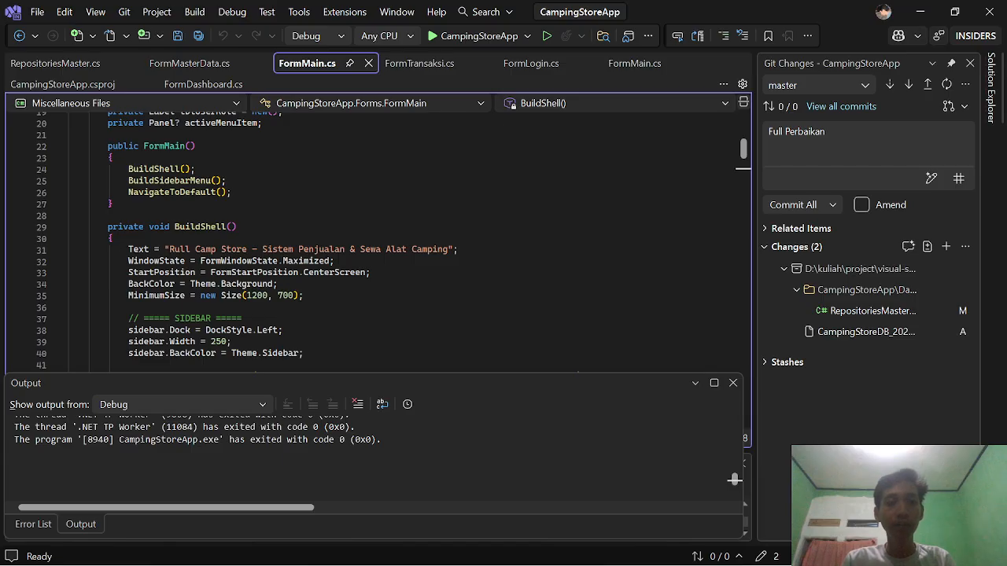
Step: Add a blank line after the last using directive on line 7 of FormMain.cs
scroll(378, 236, "up", 6)
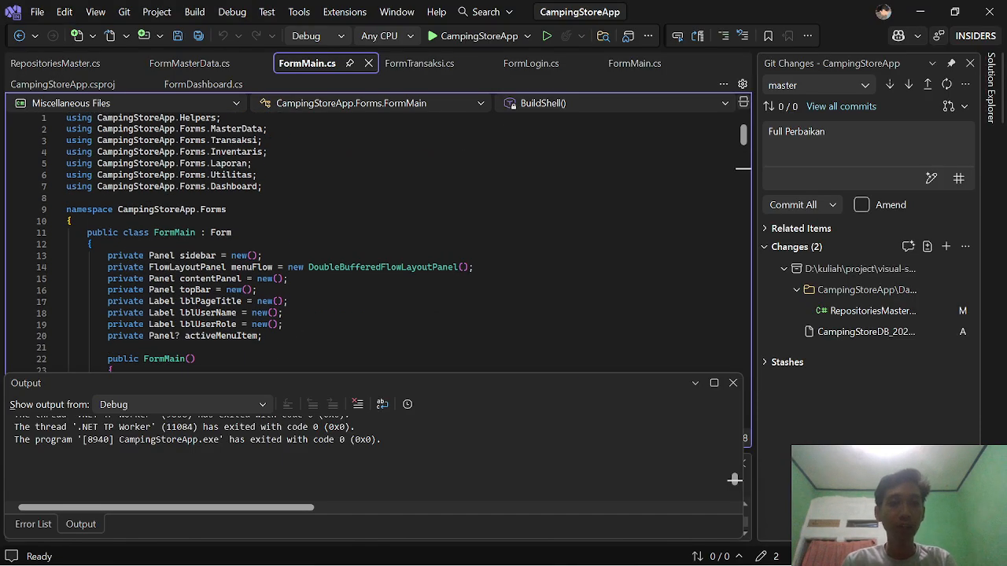
left_click(264, 186)
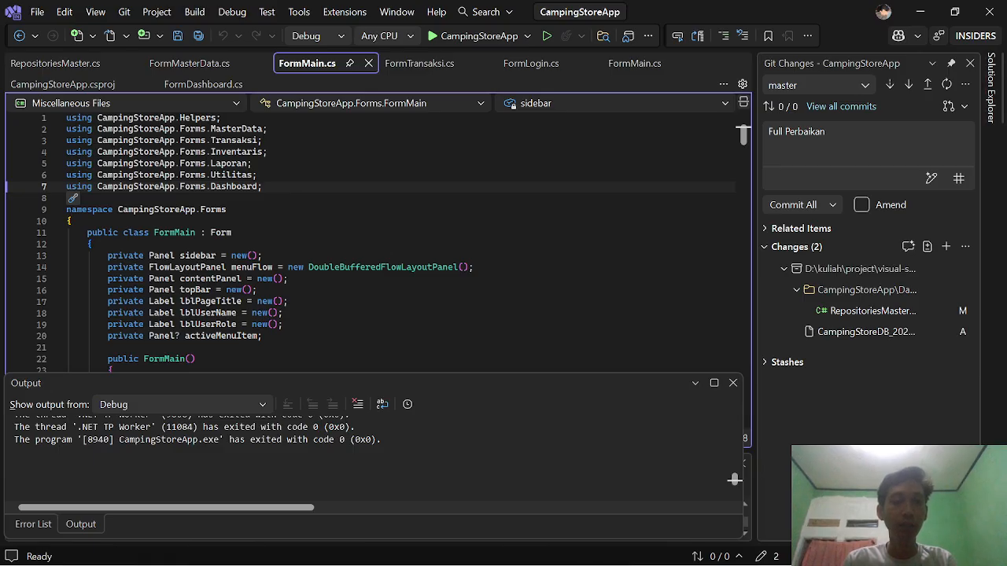
key("Return")
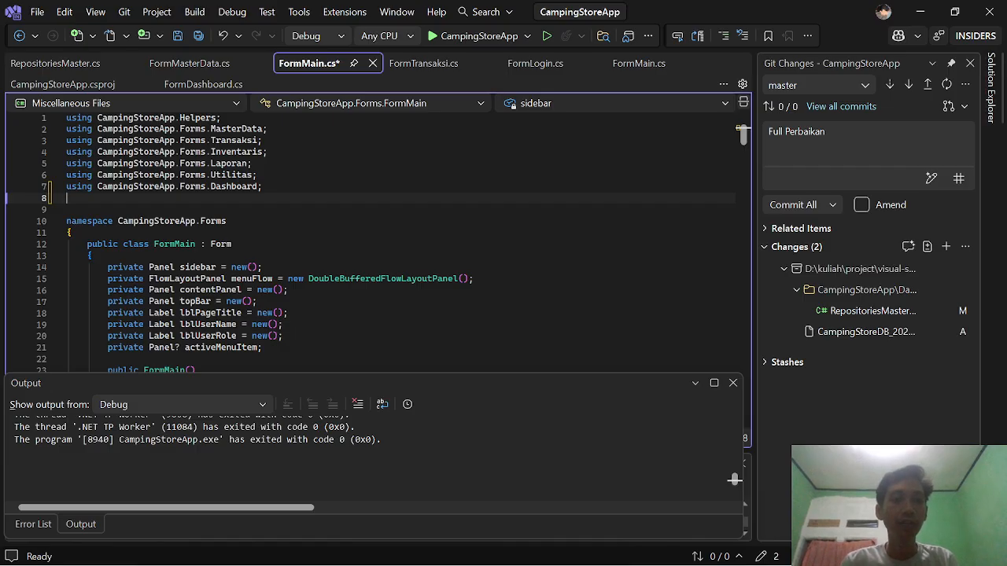
Step: Check the caret around the namespace and field declarations, settling on blank line 8
left_click(227, 221)
scroll(369, 236, "down", 2)
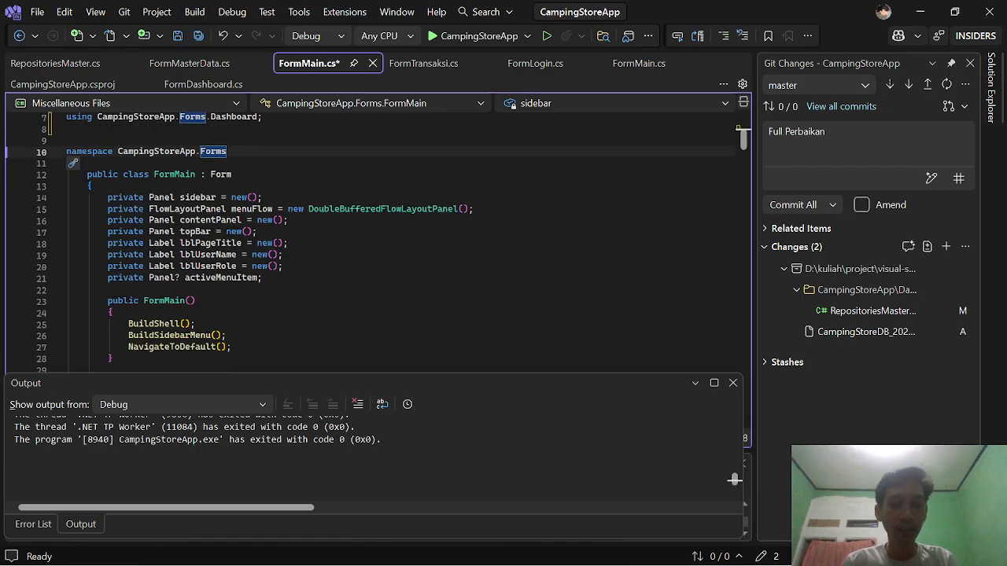
left_click(288, 243)
scroll(287, 243, "up", 2)
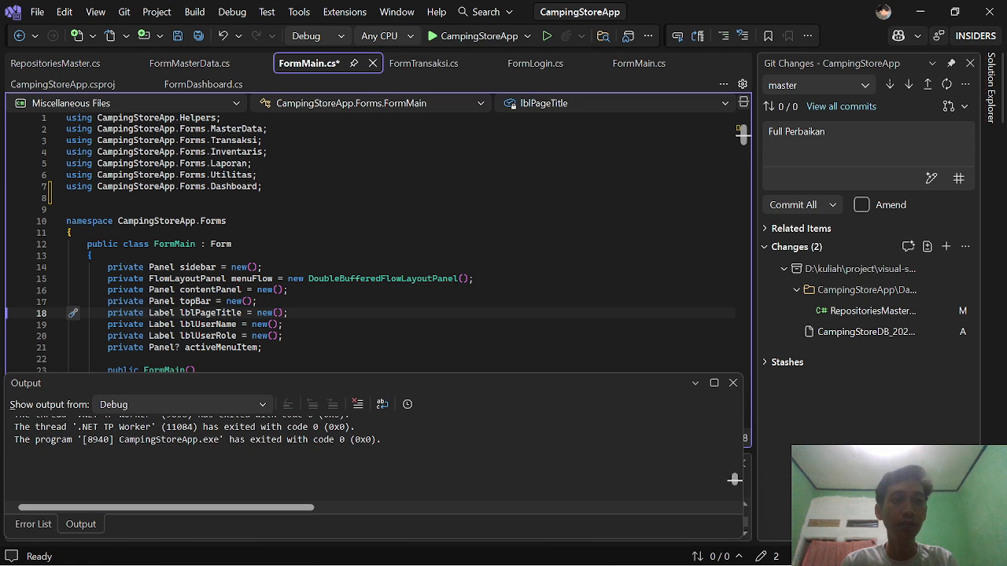
left_click(67, 210)
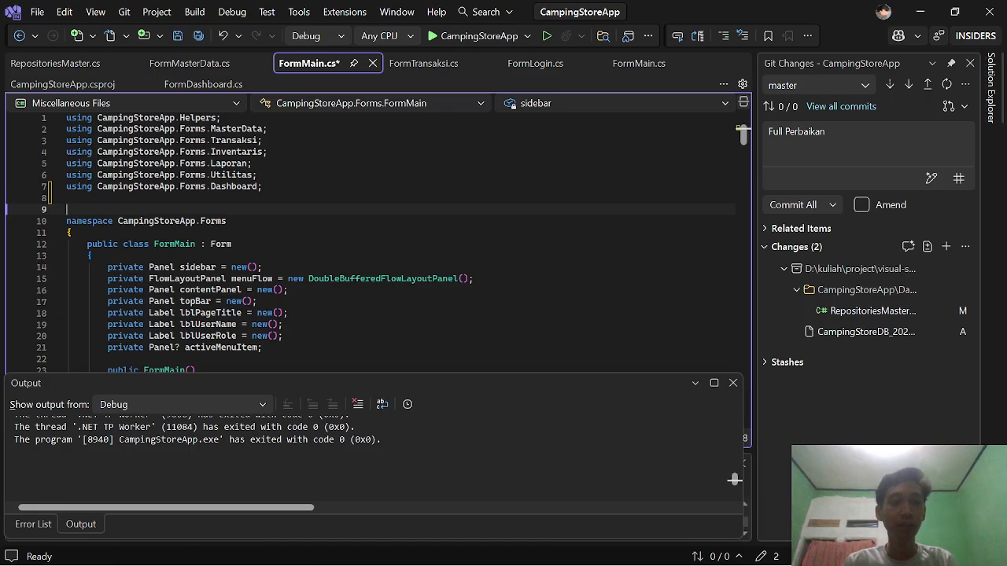
scroll(392, 243, "down", 4)
scroll(392, 243, "up", 4)
key("Up")
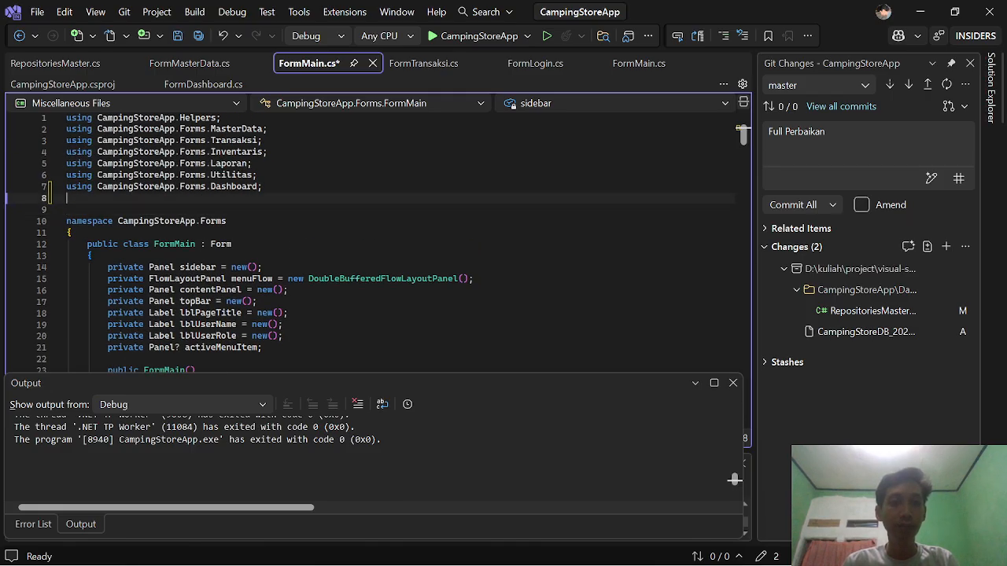
Step: Glance at the database management tool, then return to the blank lines below the using directives
key("alt+Tab")
key("alt+Tab")
key("alt+Tab")
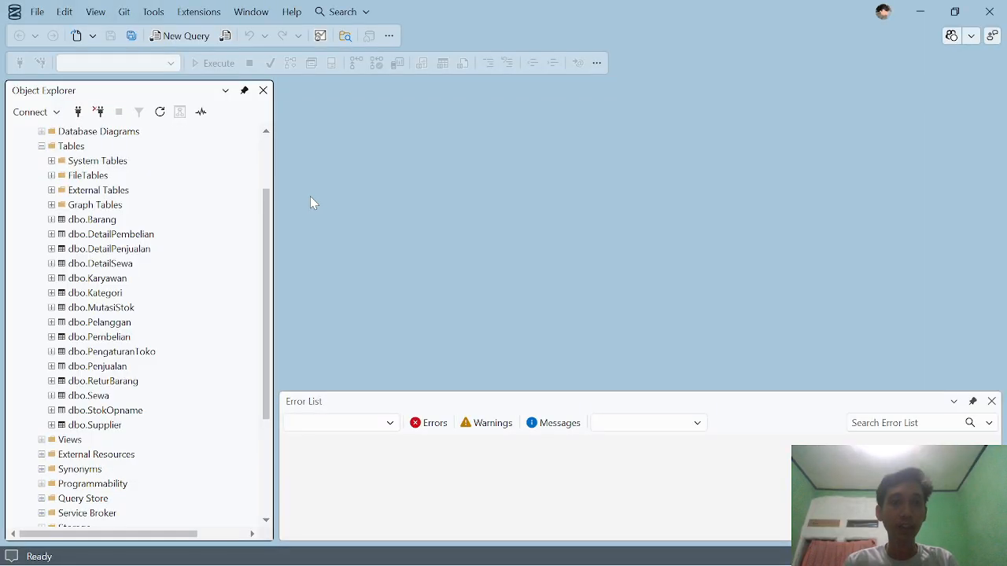
key("alt+Tab")
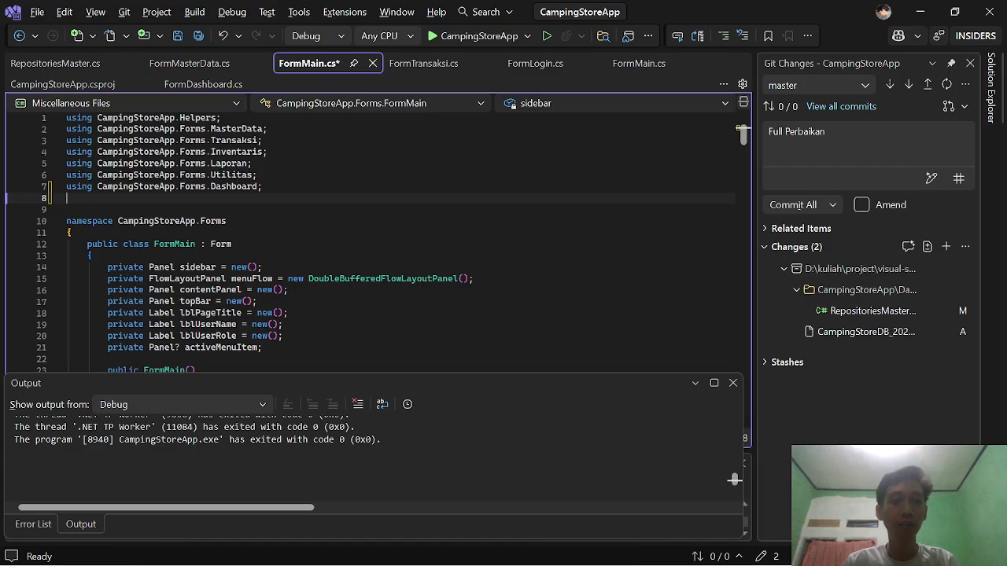
left_click(72, 233)
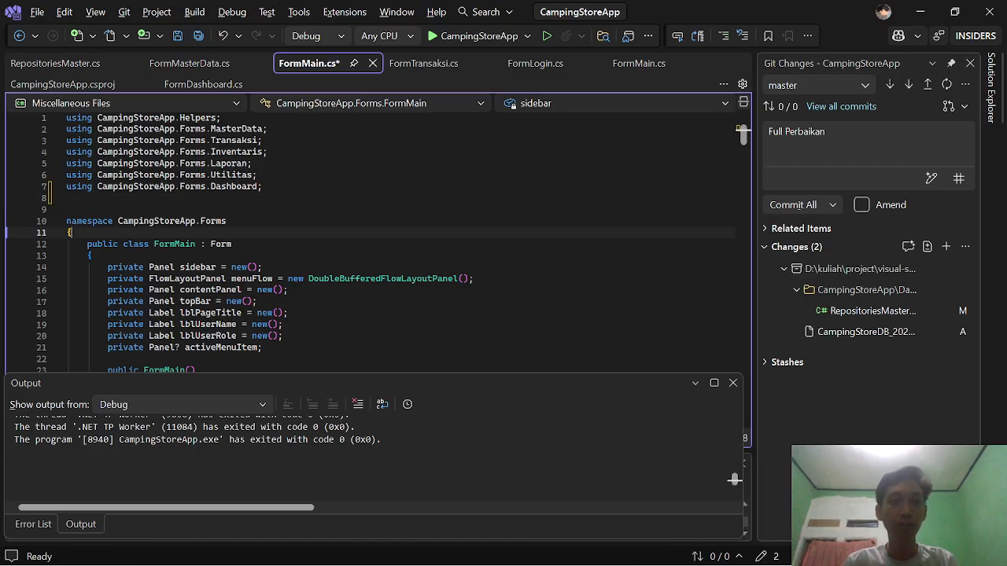
left_click(263, 188)
scroll(376, 243, "down", 1)
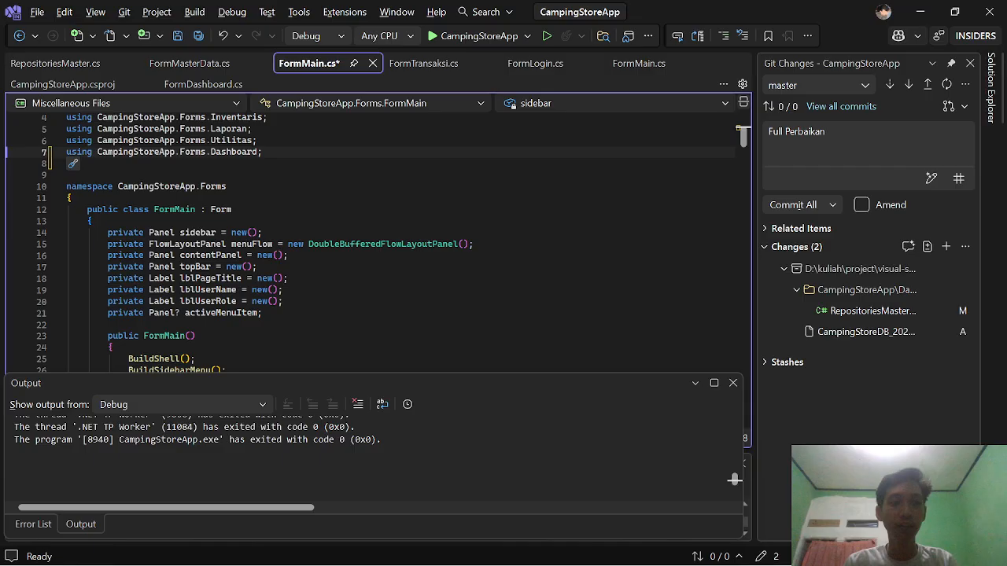
left_click(68, 175)
scroll(376, 243, "up", 1)
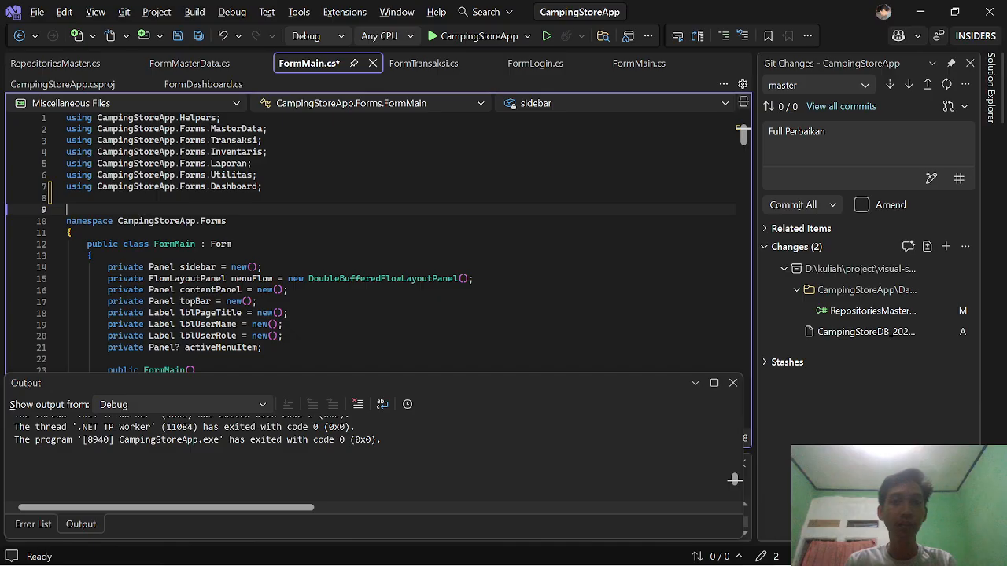
Step: Save FormMain.cs and launch CampingStoreApp in Debug from the Start button
left_click(438, 41)
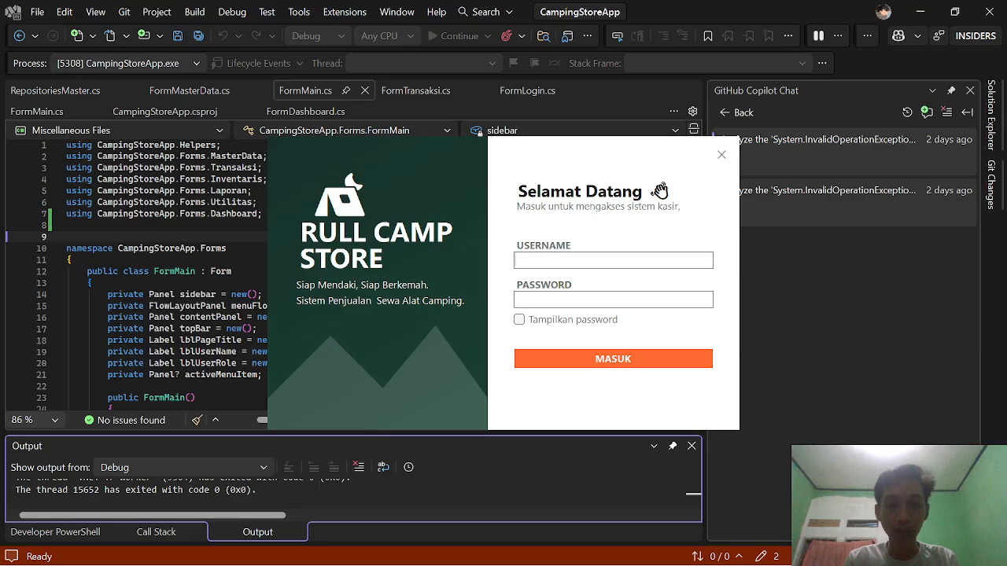
Step: Log in with username 'kasir' and the cashier password
type("kasir")
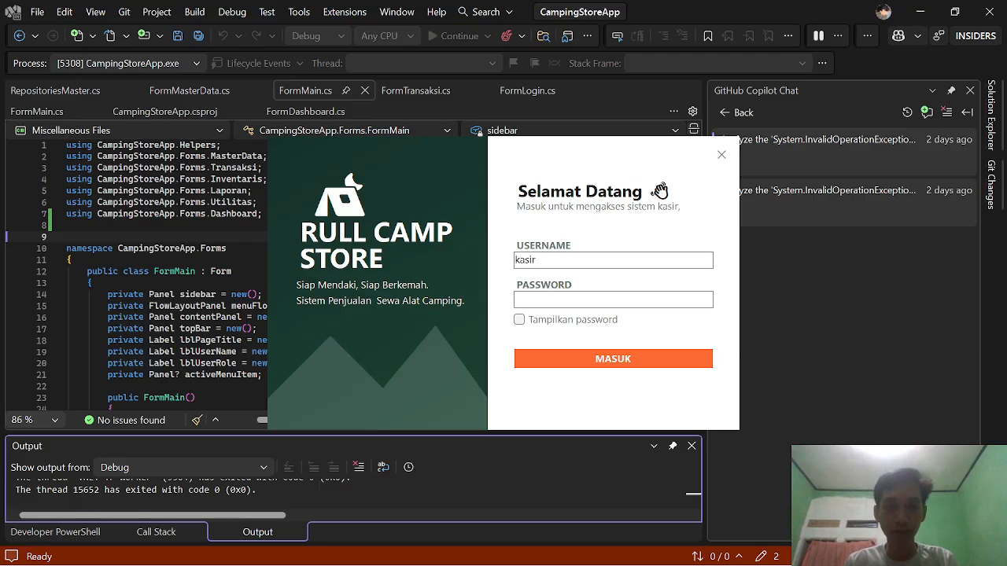
key("Tab")
type("kasir123")
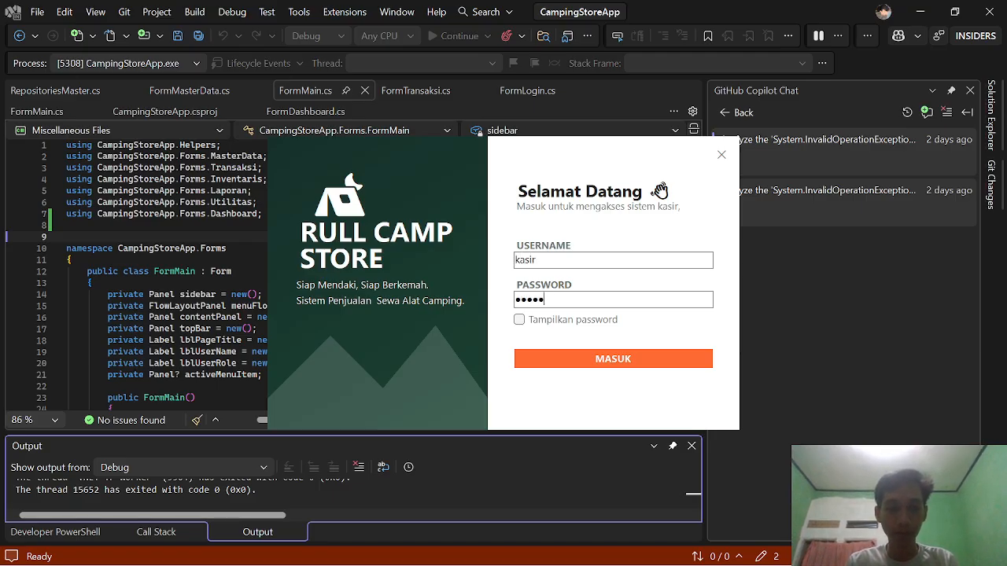
key("Return")
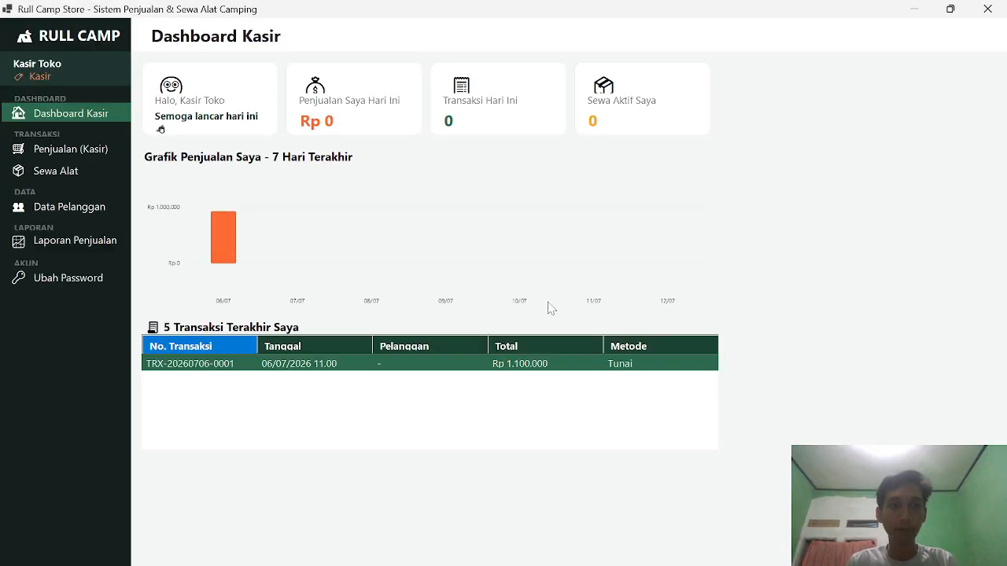
mouse_move(269, 241)
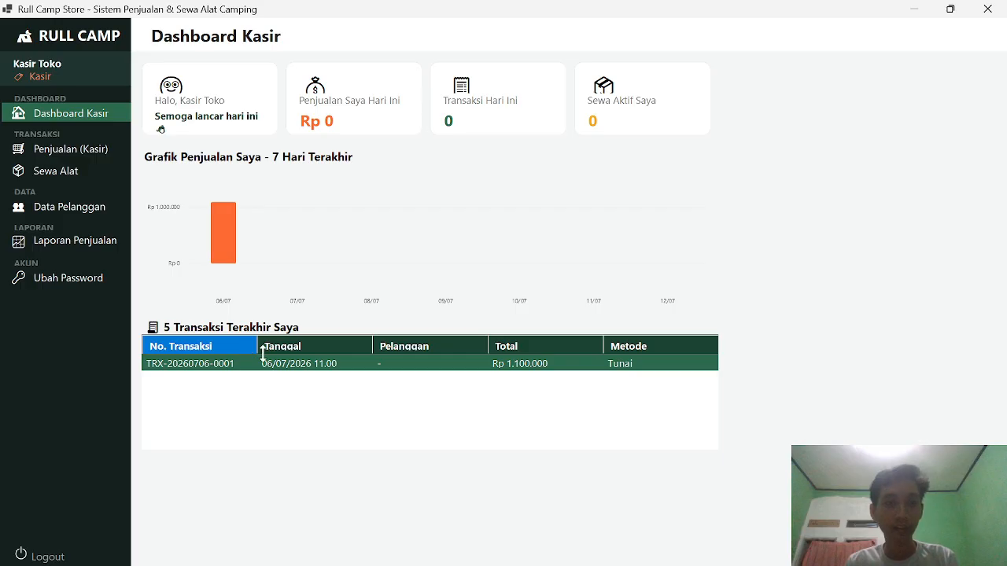
Step: Browse Penjualan (Kasir), Sewa Alat, Data Pelanggan and Laporan Penjualan, then confirm logout
left_click(91, 151)
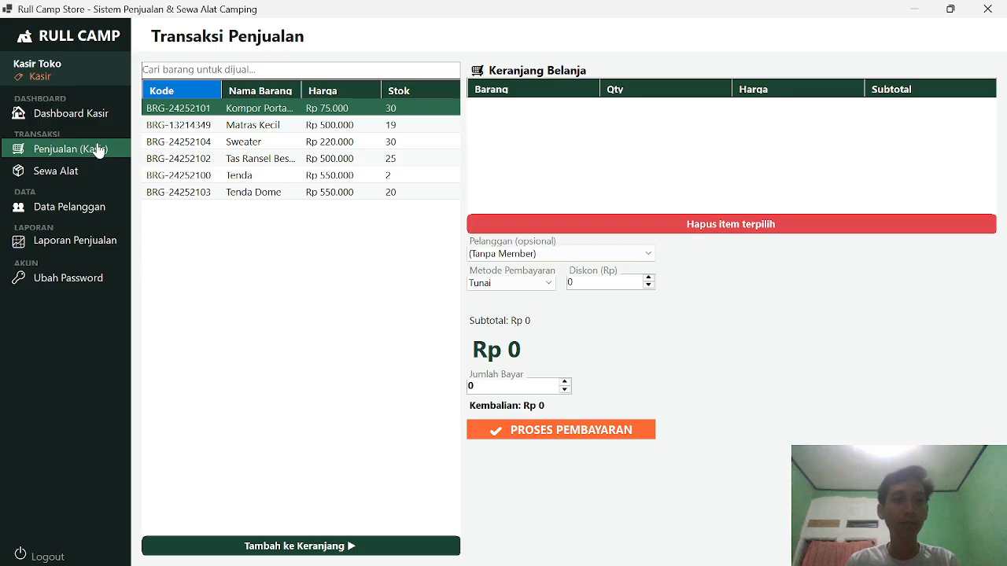
left_click(90, 171)
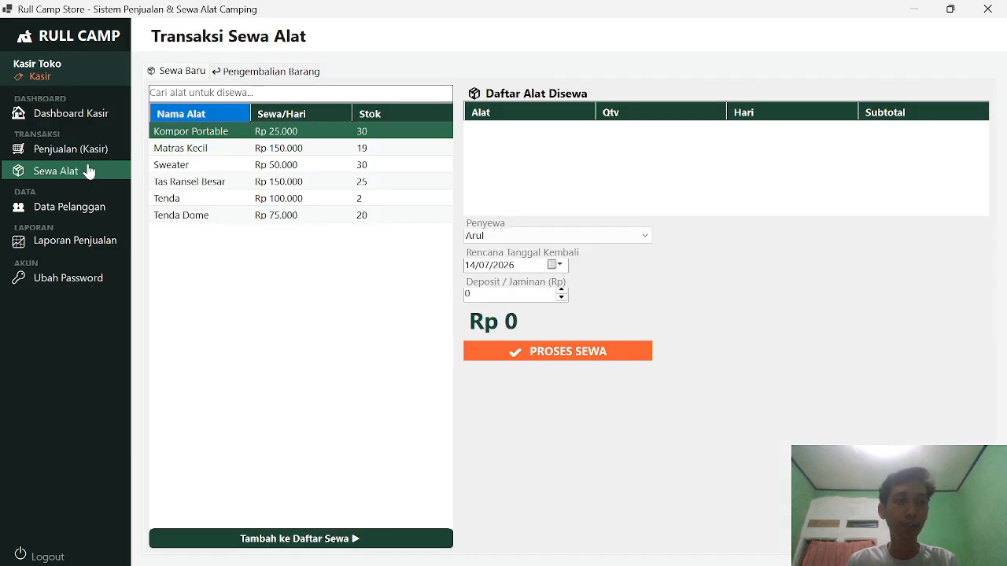
left_click(80, 214)
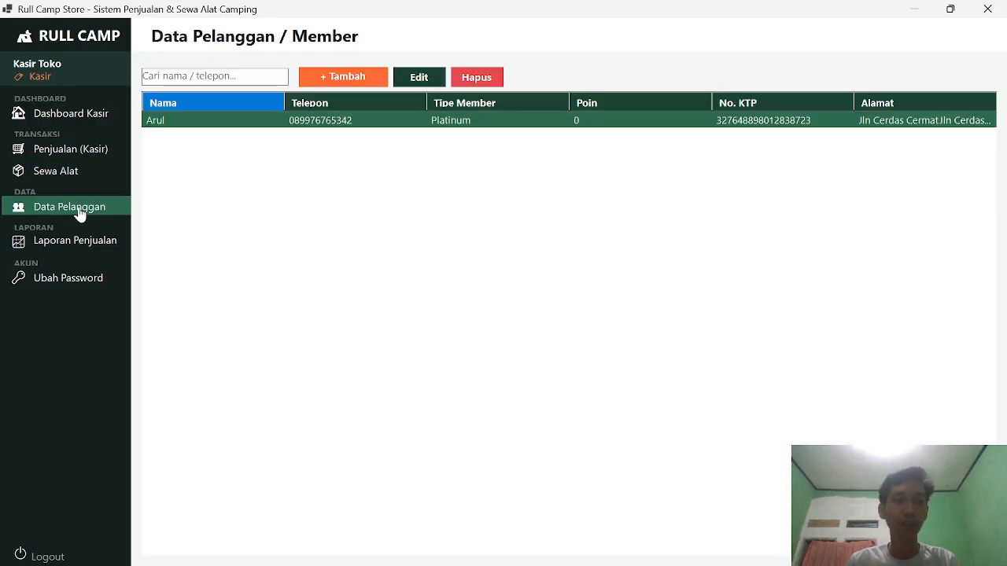
left_click(76, 244)
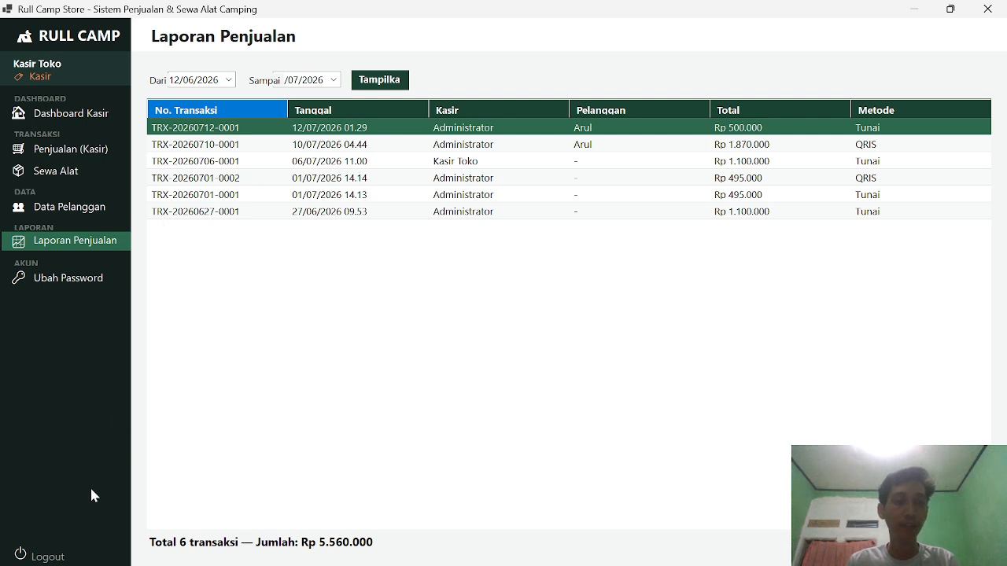
left_click(77, 557)
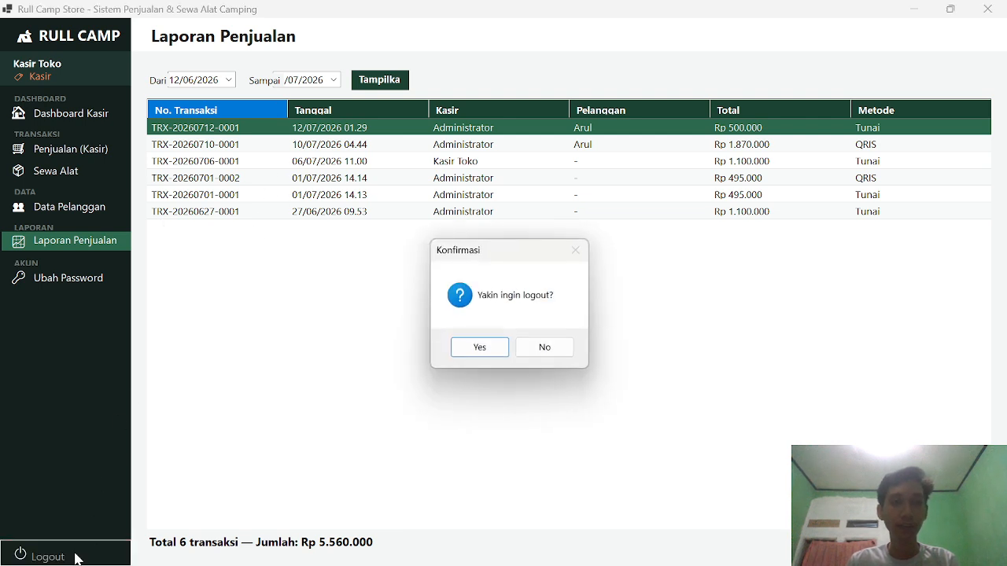
left_click(479, 348)
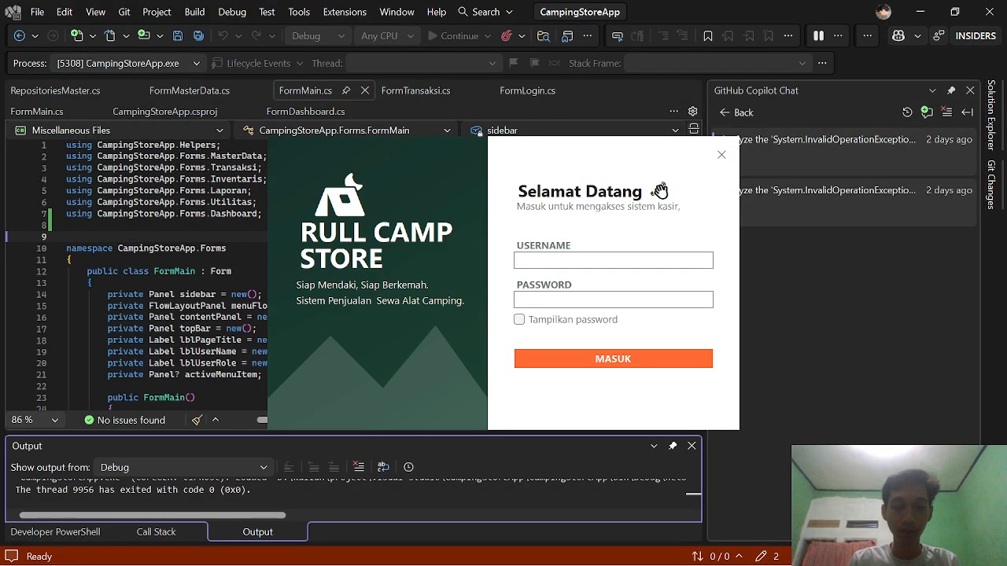
Step: Log in with username 'owner' and the owner password
type("owner")
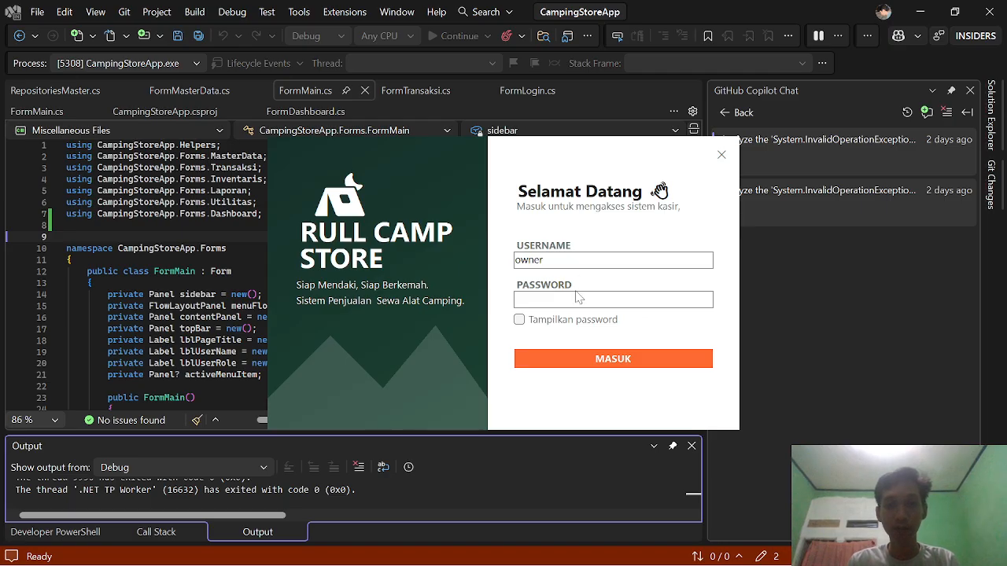
left_click(578, 297)
type("1234")
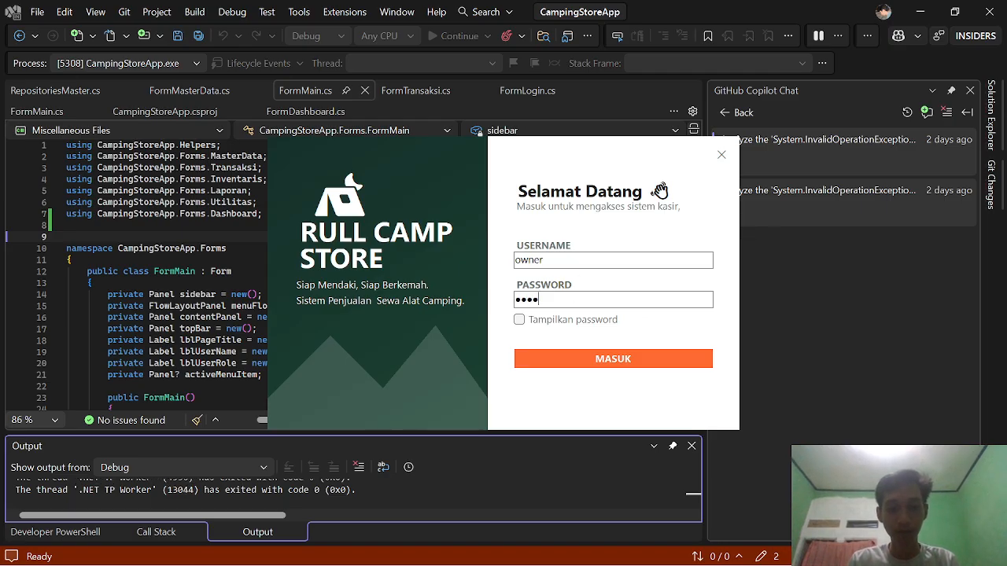
type("5678")
key("Return")
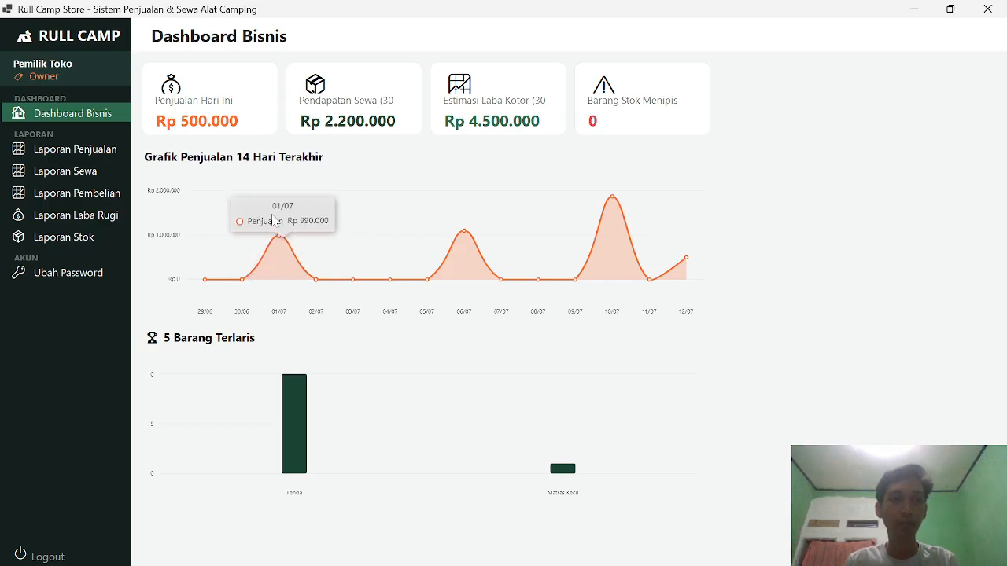
mouse_move(219, 366)
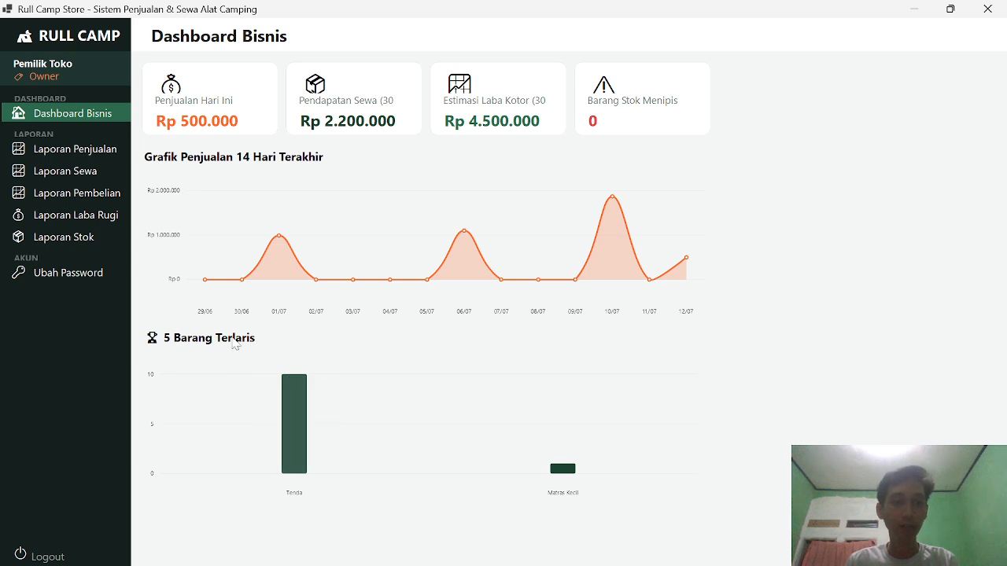
Step: Review the sales, rental, purchase, profit-and-loss and stock reports, then confirm logout
left_click(102, 152)
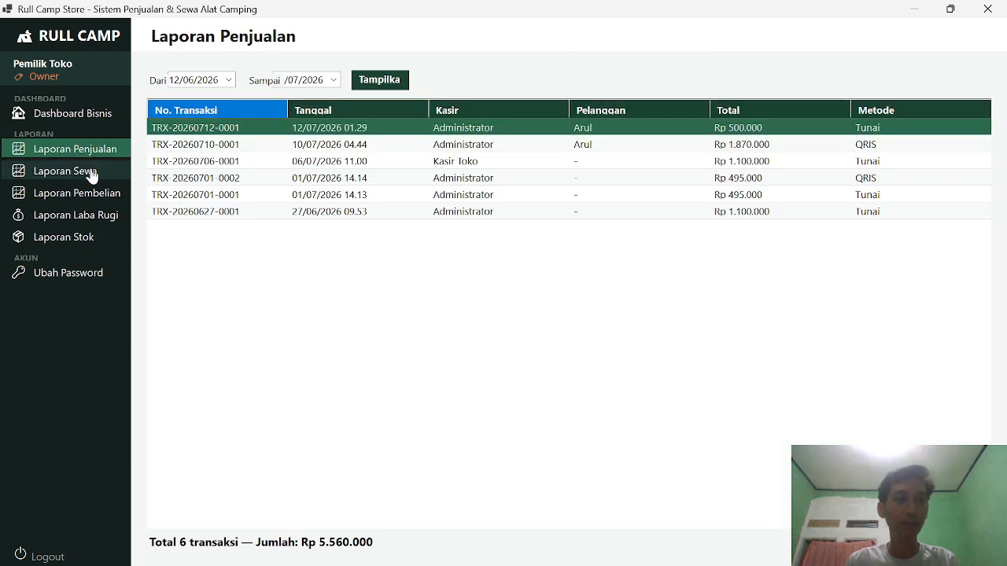
left_click(92, 174)
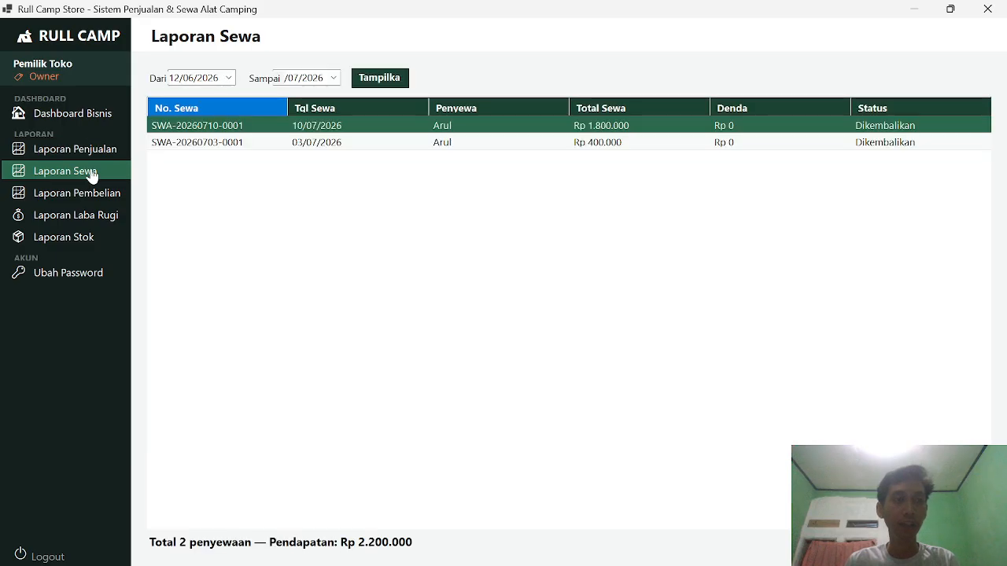
left_click(92, 195)
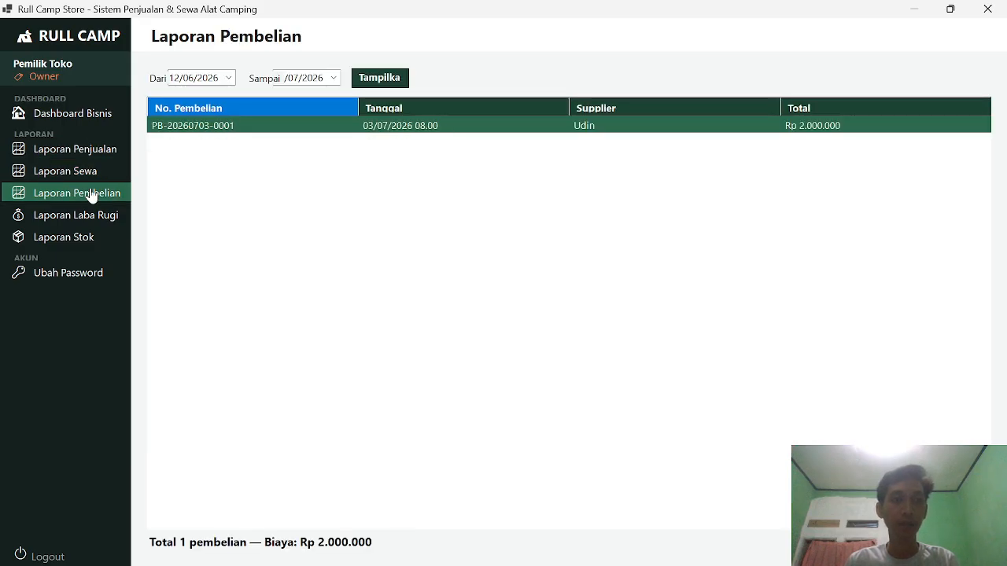
left_click(88, 217)
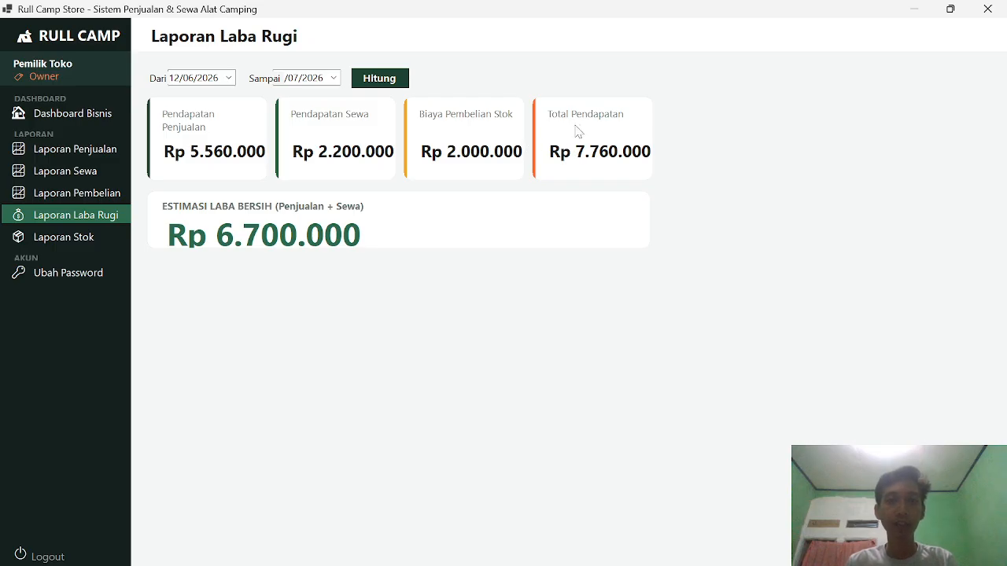
left_click(86, 236)
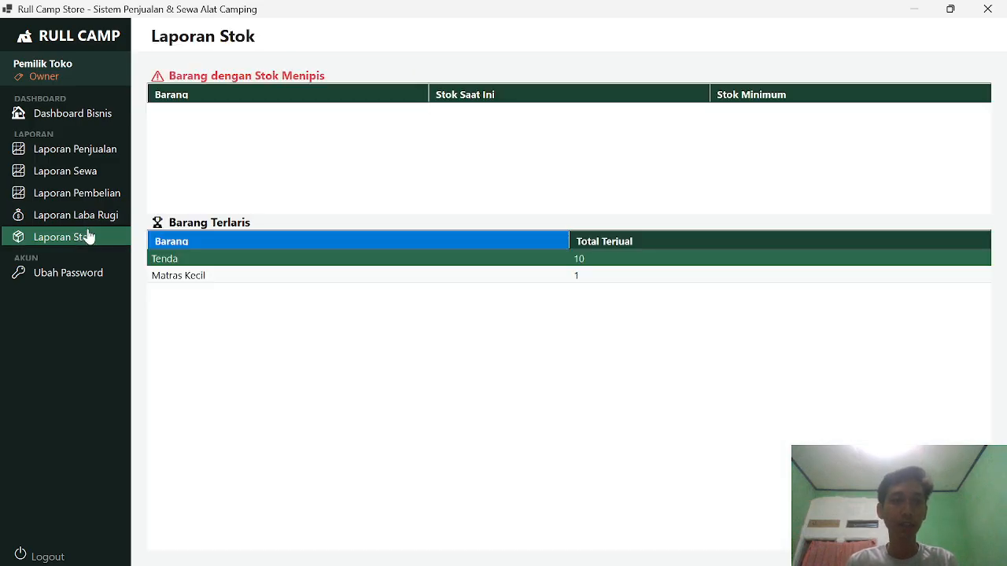
left_click(55, 550)
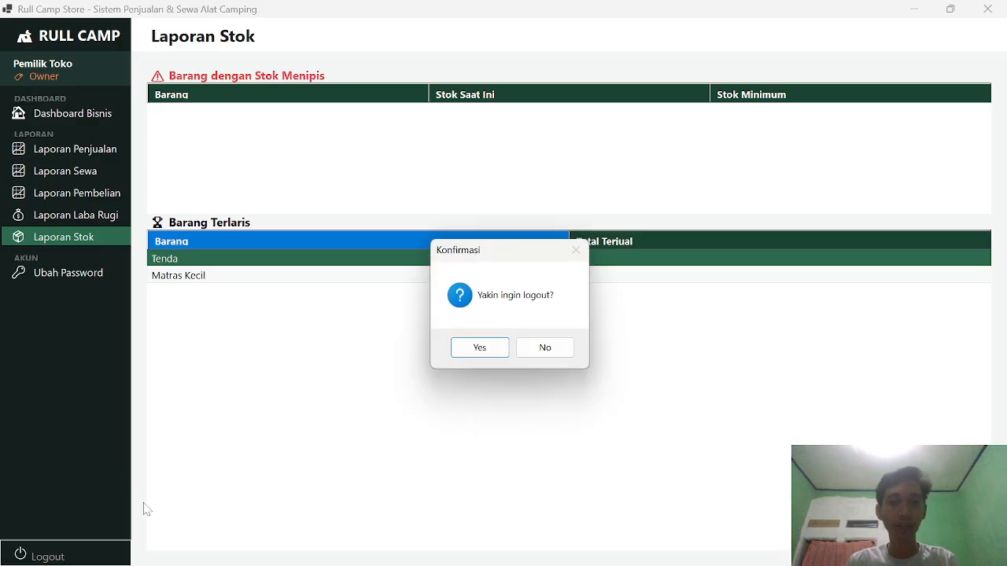
left_click(481, 347)
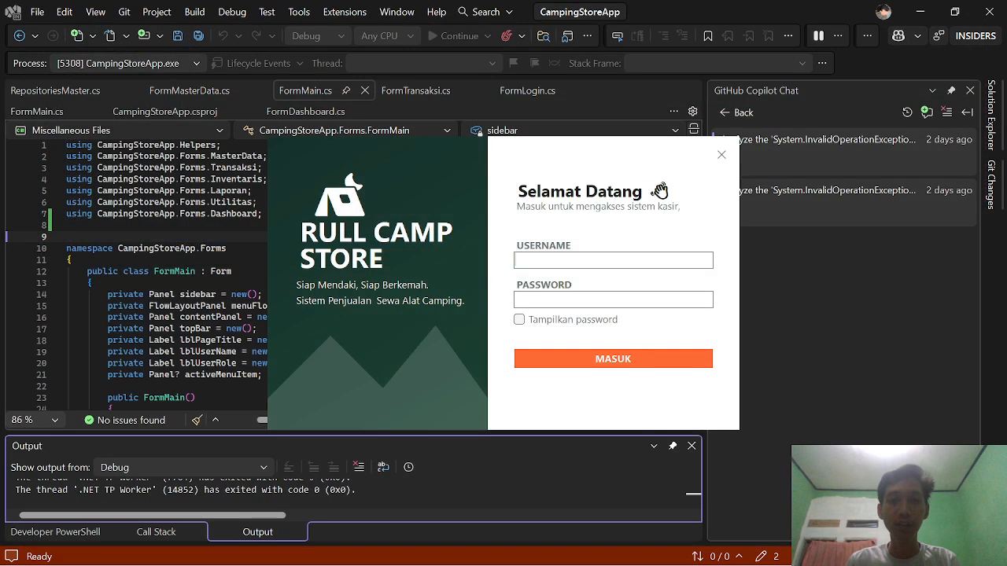
Step: Log in with username 'admin' and the admin password, then scroll the dashboard
type("admin")
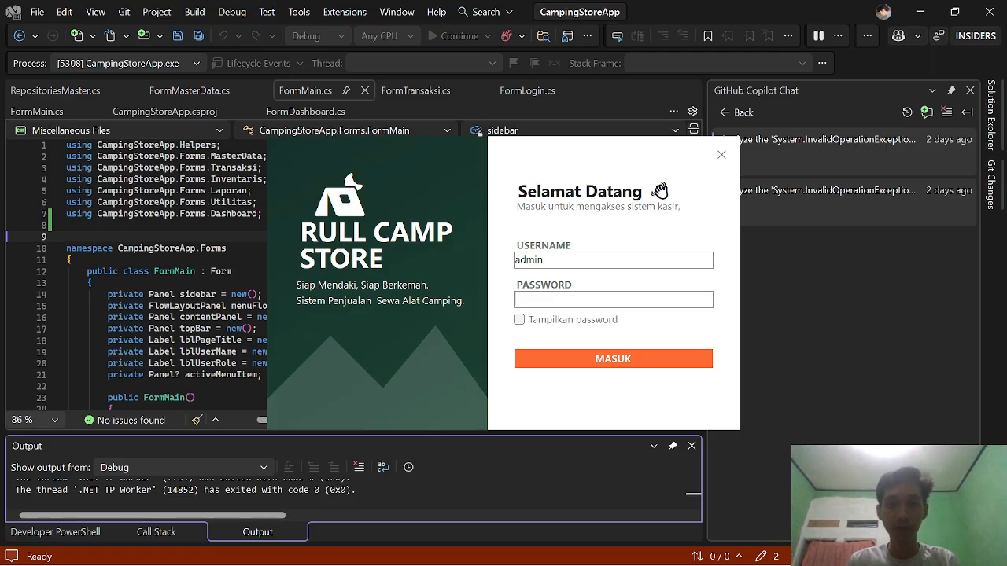
type("admin123")
key("Return")
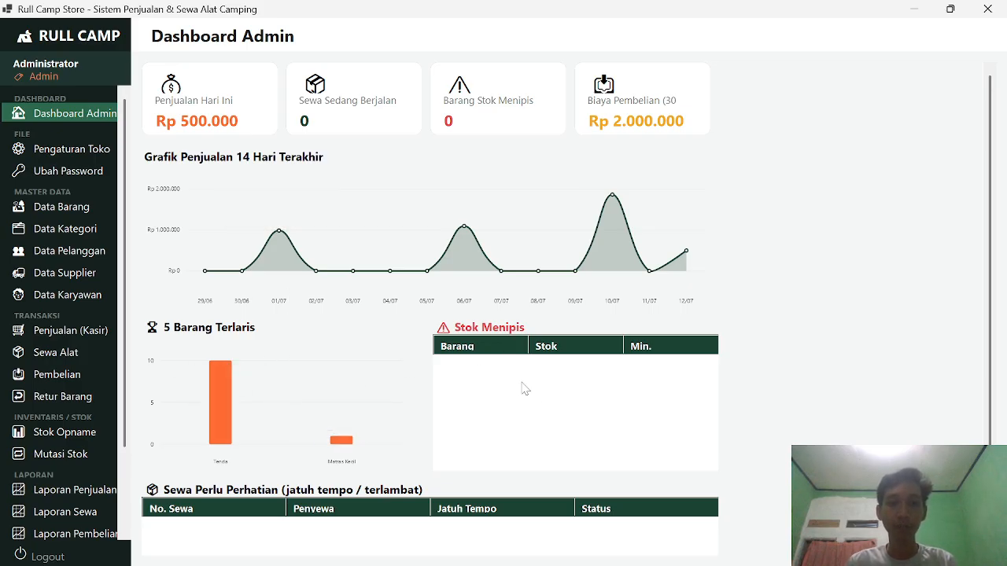
scroll(525, 389, "down", 1)
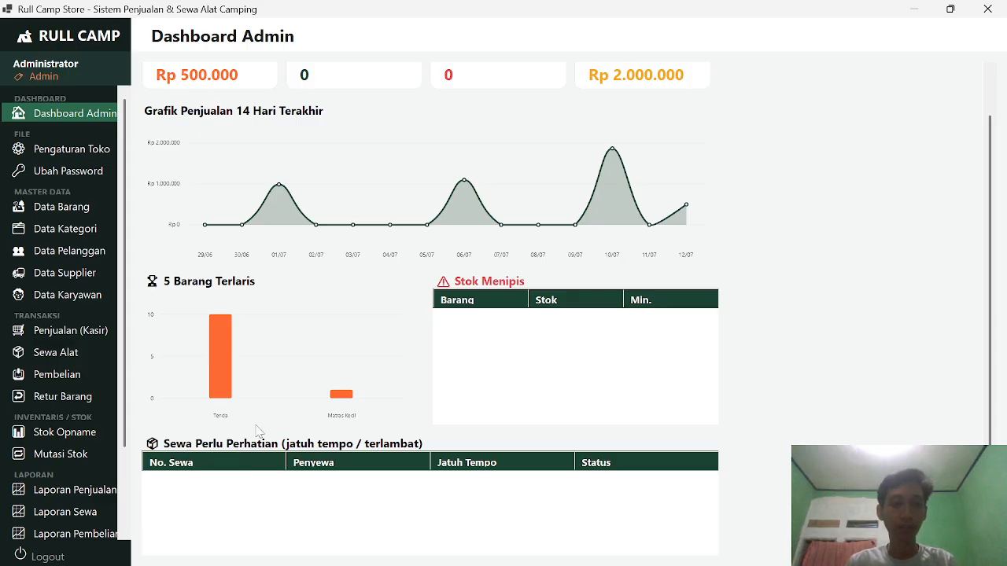
Step: Look at the Pengaturan Toko and Ubah Password pages from the admin sidebar
left_click(92, 155)
left_click(87, 115)
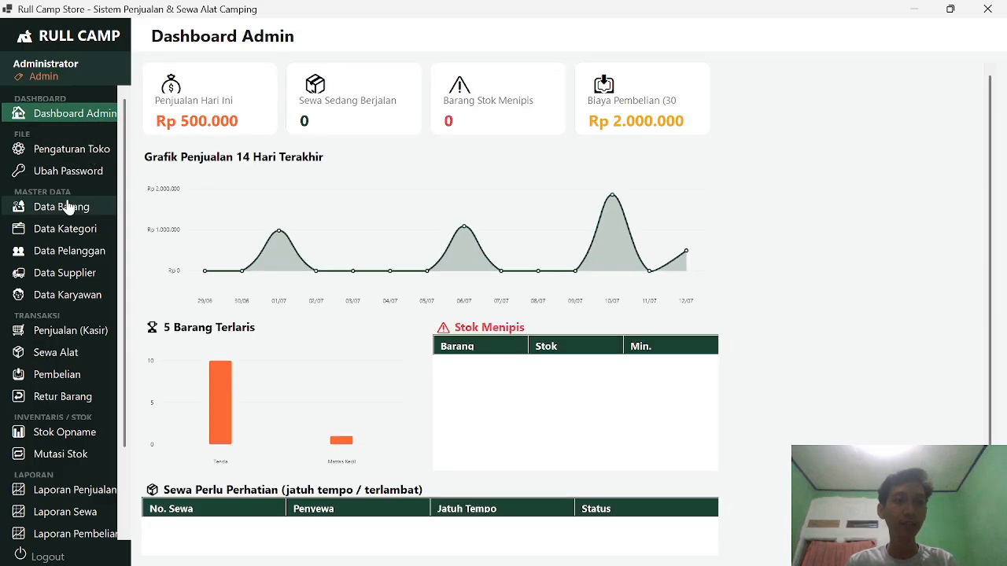
scroll(79, 171, "down", 3)
scroll(71, 220, "up", 3)
left_click(71, 157)
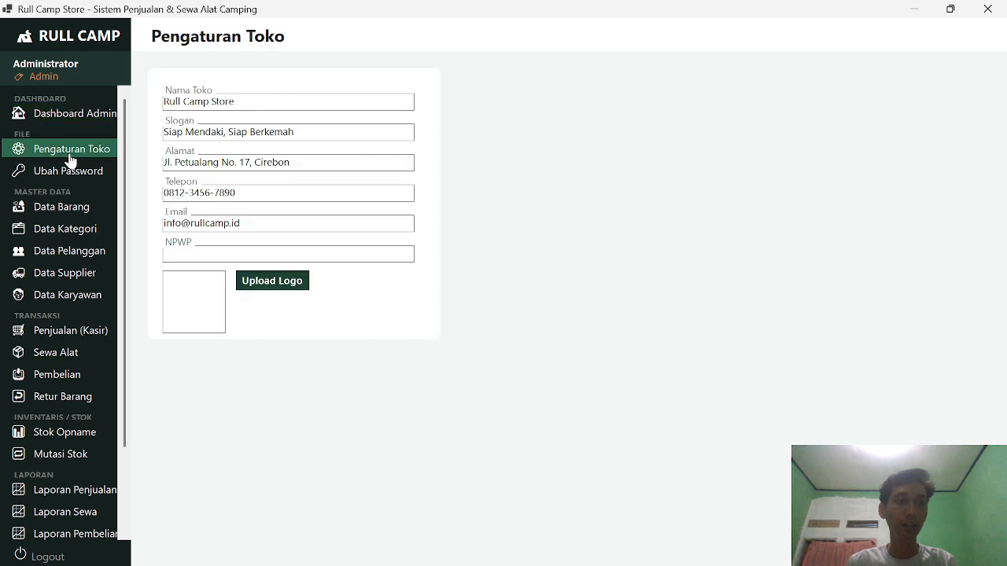
left_click(69, 170)
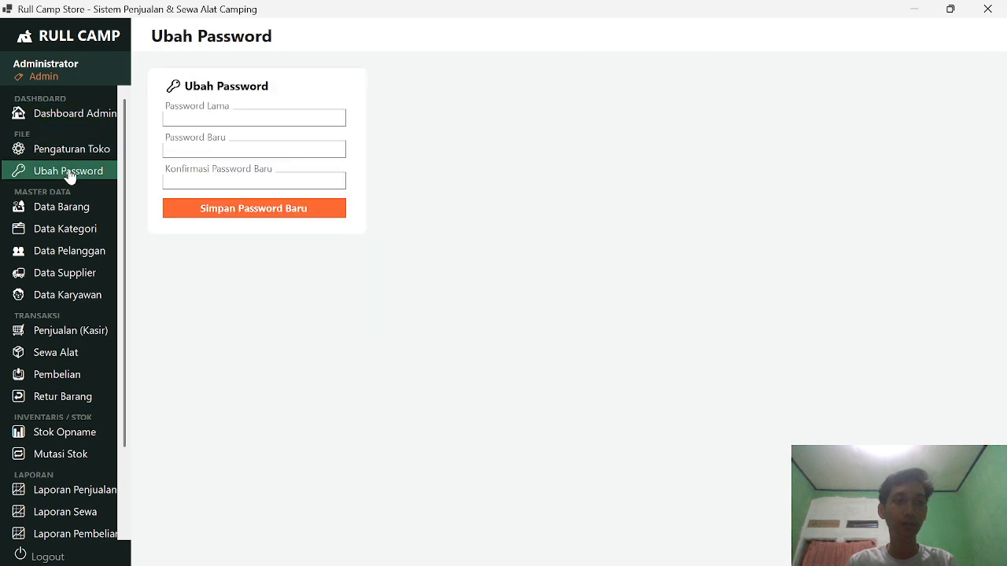
Step: Browse Data Barang, Data Kategori, Data Pelanggan, Data Supplier and Data Karyawan, ending on Data Barang
left_click(69, 207)
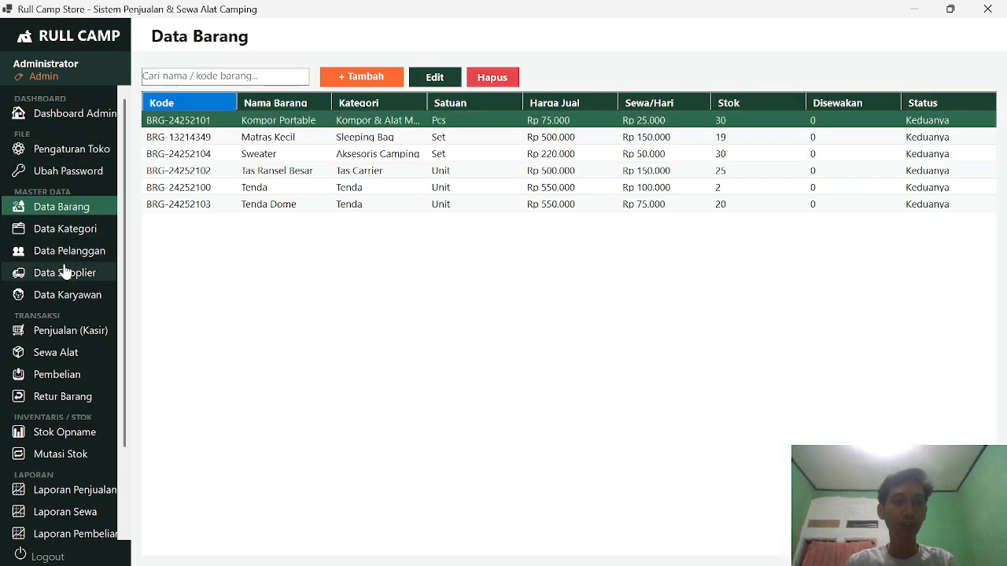
scroll(68, 236, "down", 2)
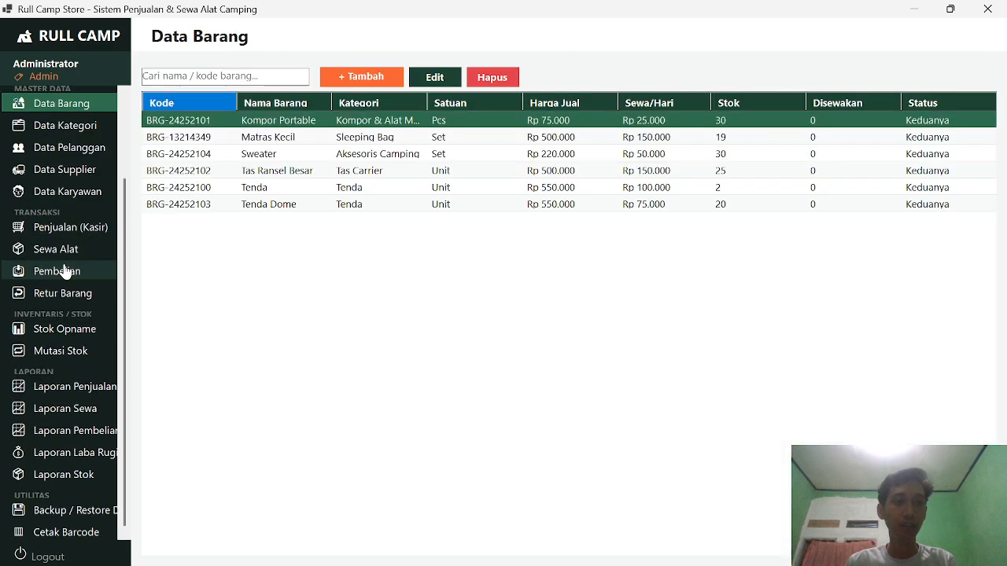
left_click(76, 132)
left_click(74, 147)
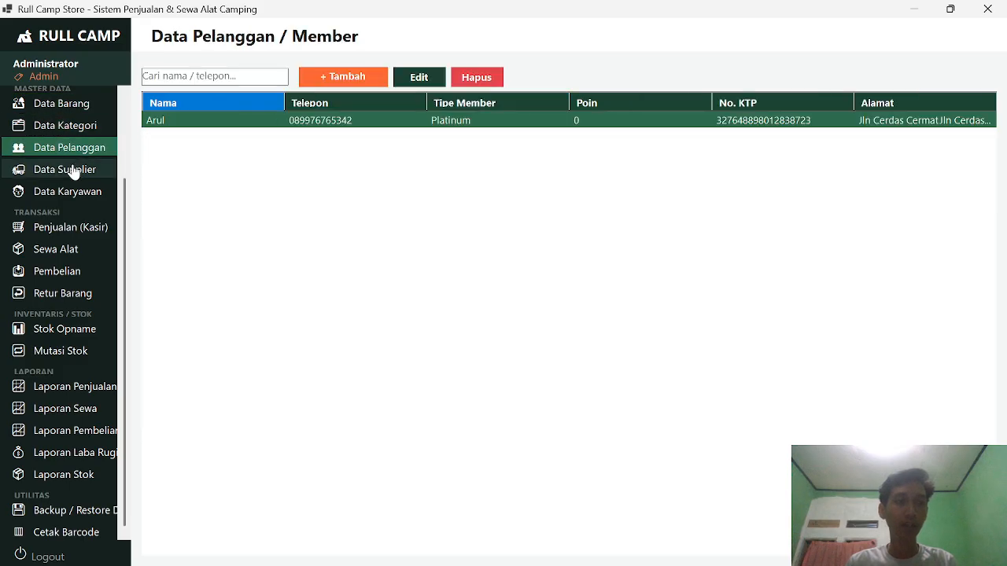
left_click(72, 172)
left_click(77, 194)
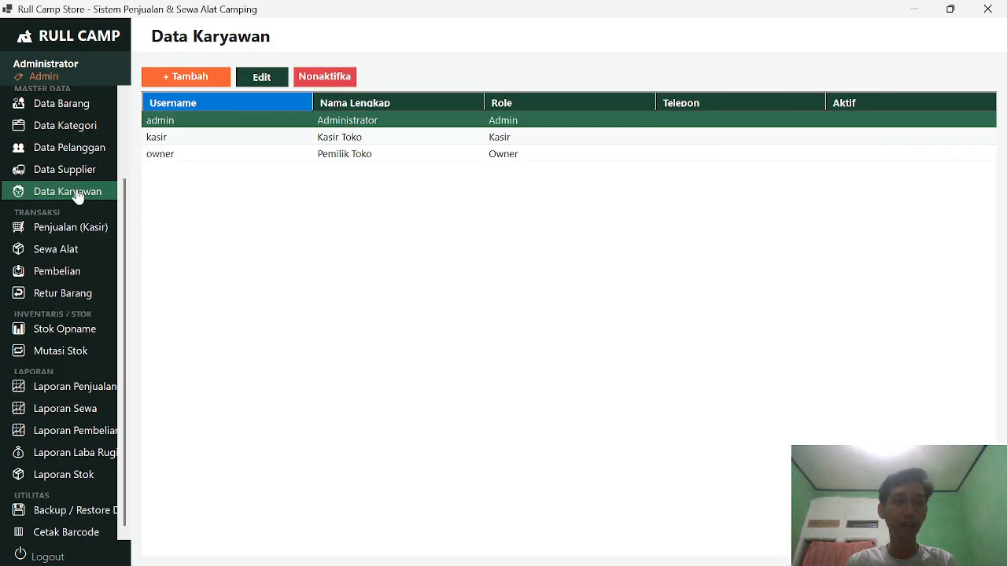
scroll(79, 223, "up", 3)
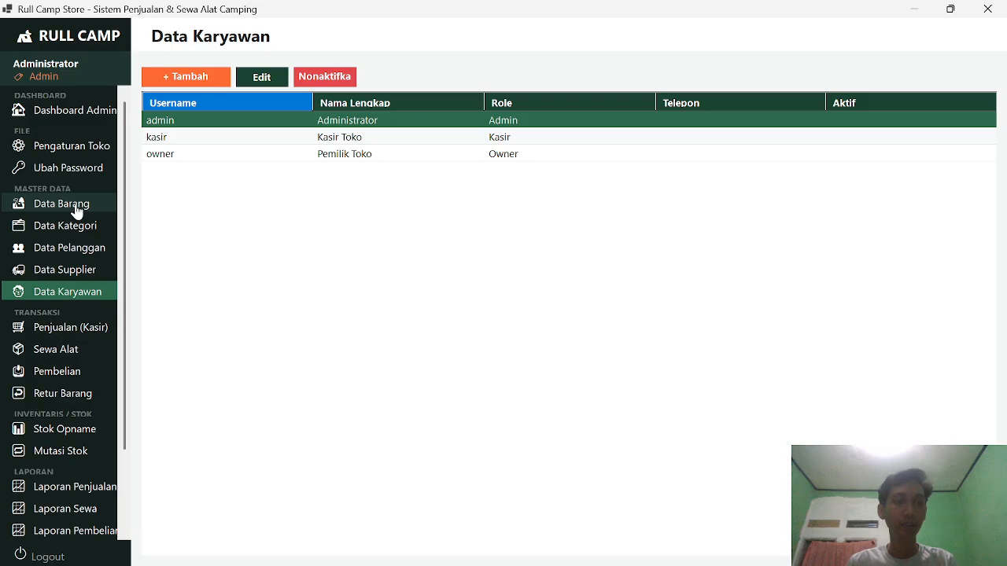
left_click(75, 207)
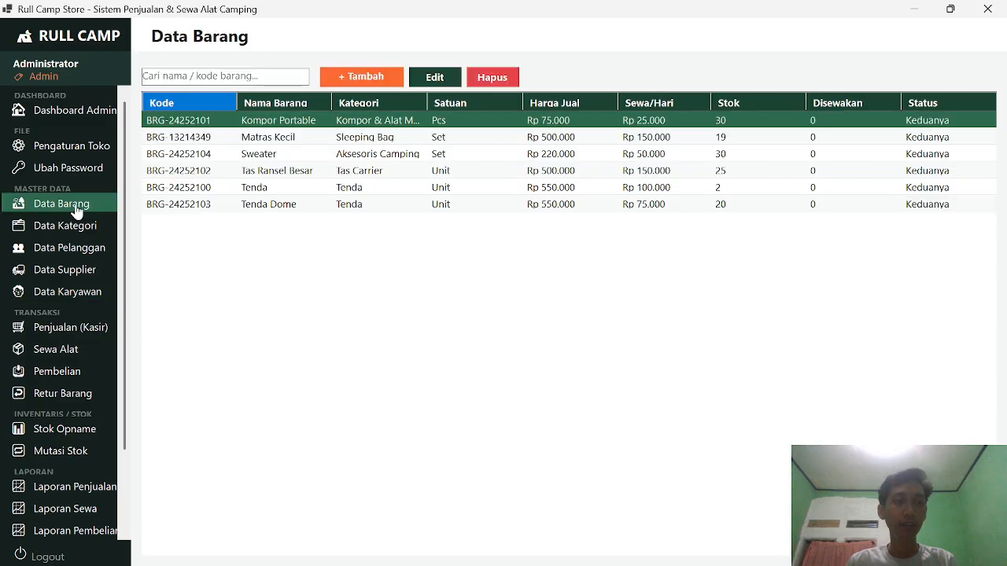
Step: Start a new item 'Lampu Senter' with category Penerangan, a supplier and unit Unit
left_click(369, 77)
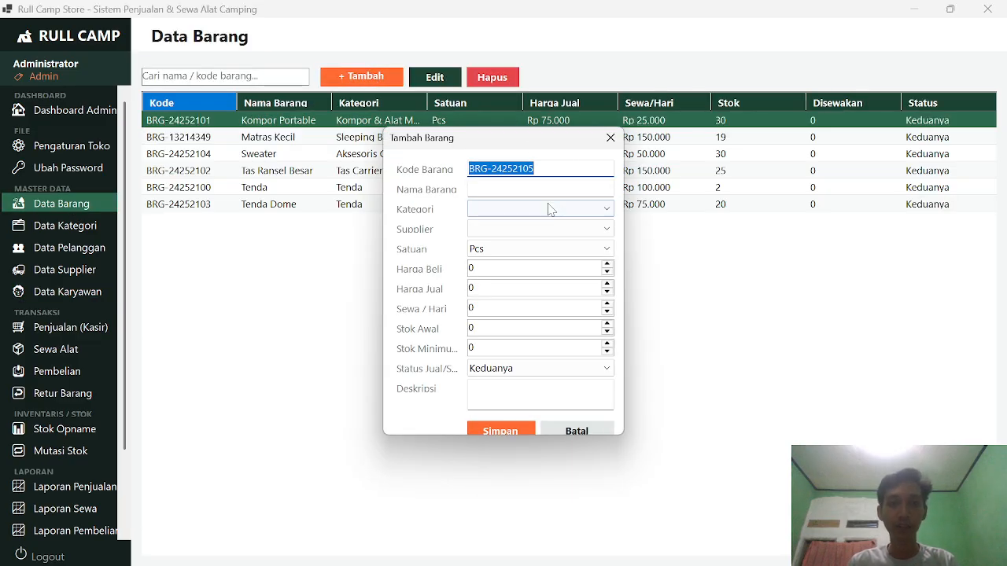
key("Tab")
left_click_drag(513, 153, 488, 136)
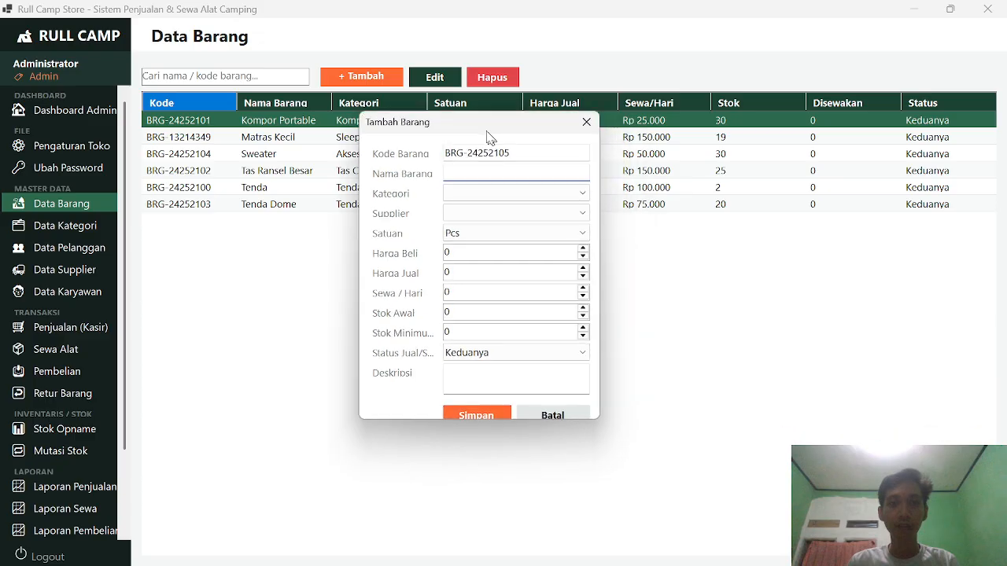
type("Lam")
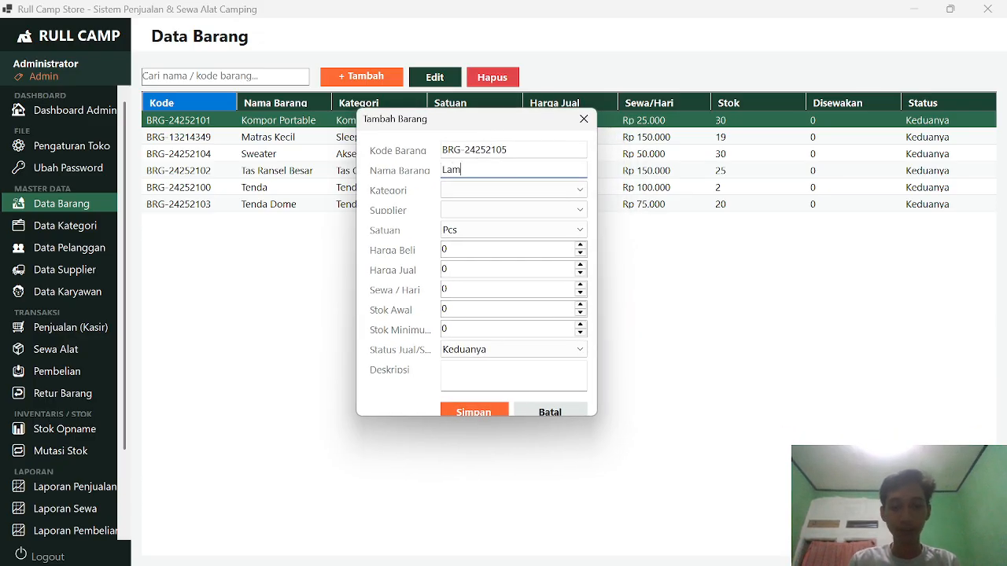
type("pu Senter")
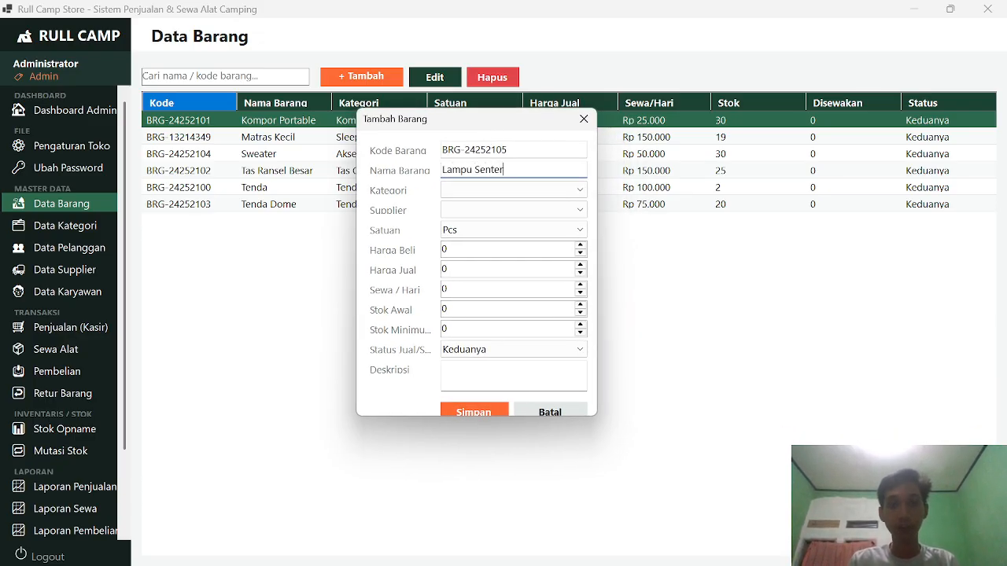
left_click(500, 192)
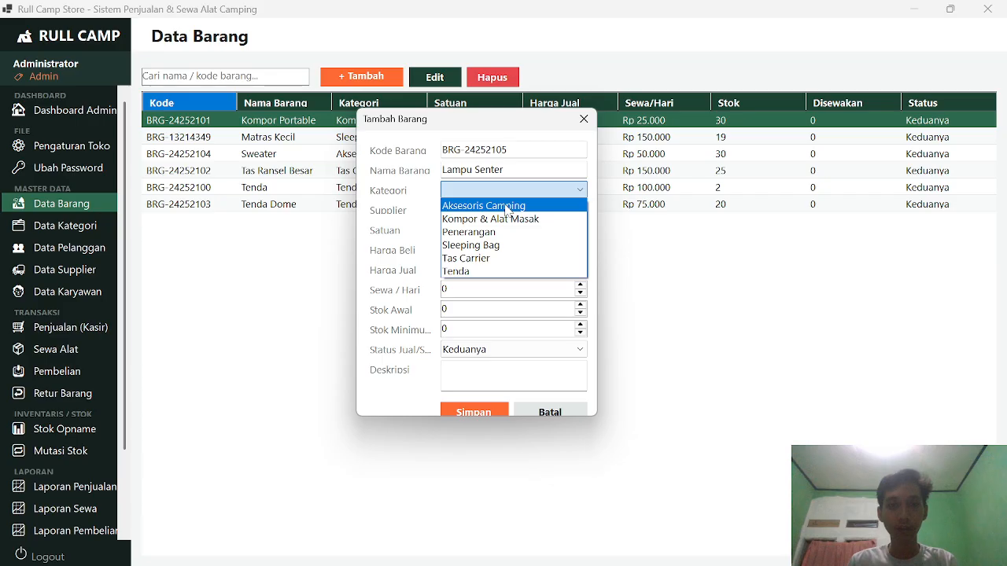
left_click(497, 232)
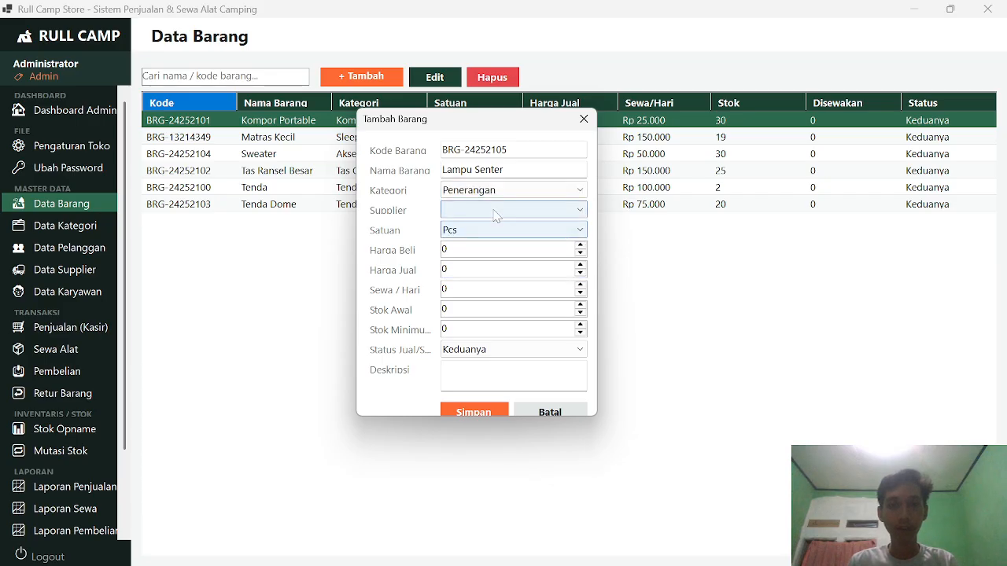
left_click(496, 213)
left_click(488, 239)
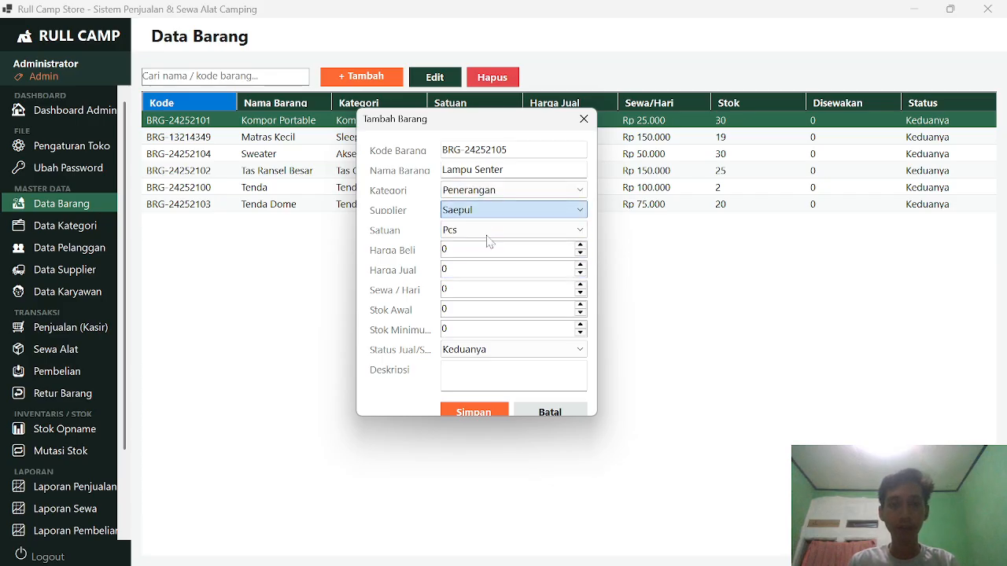
left_click(482, 232)
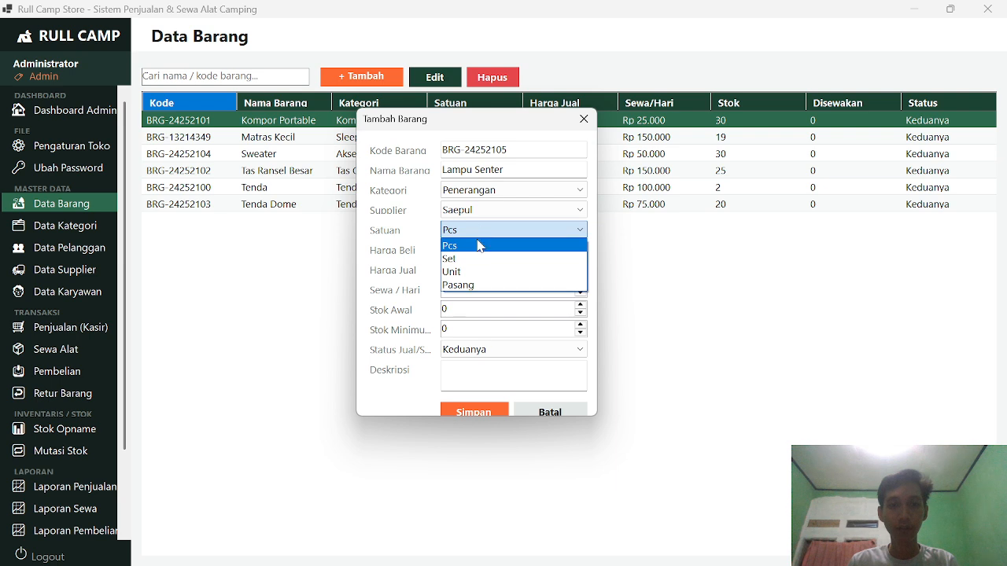
left_click(477, 272)
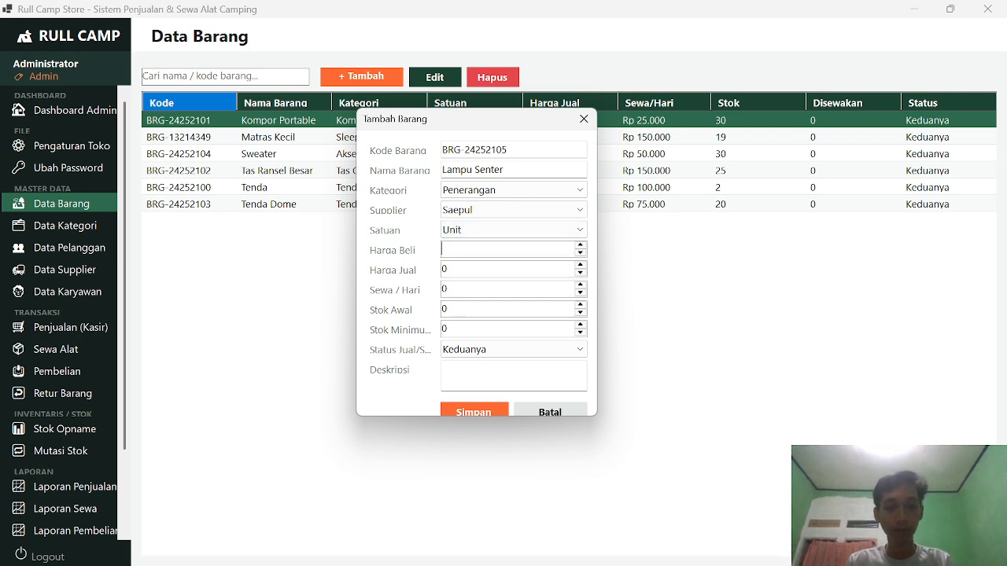
Step: Enter buy price 50000, sell 100000, rent 25000/day, stock 30, status Keduanya, and save
key("BackSpace")
type("50000")
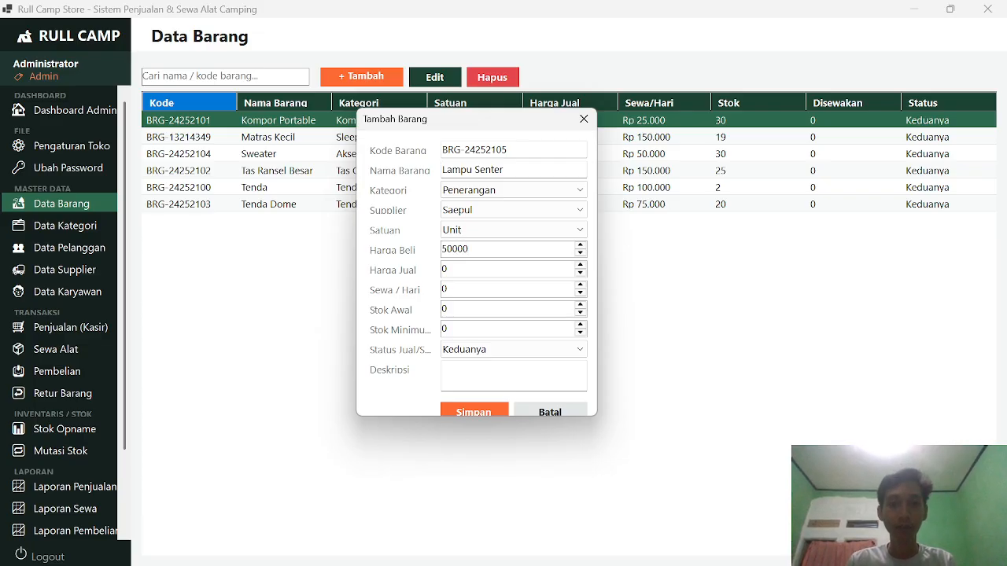
key("Tab")
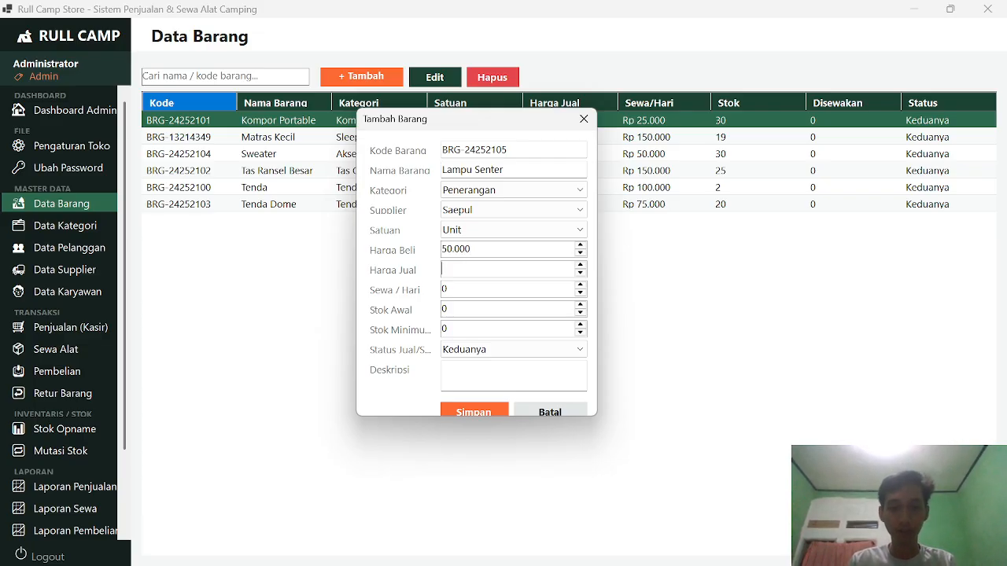
type("100000")
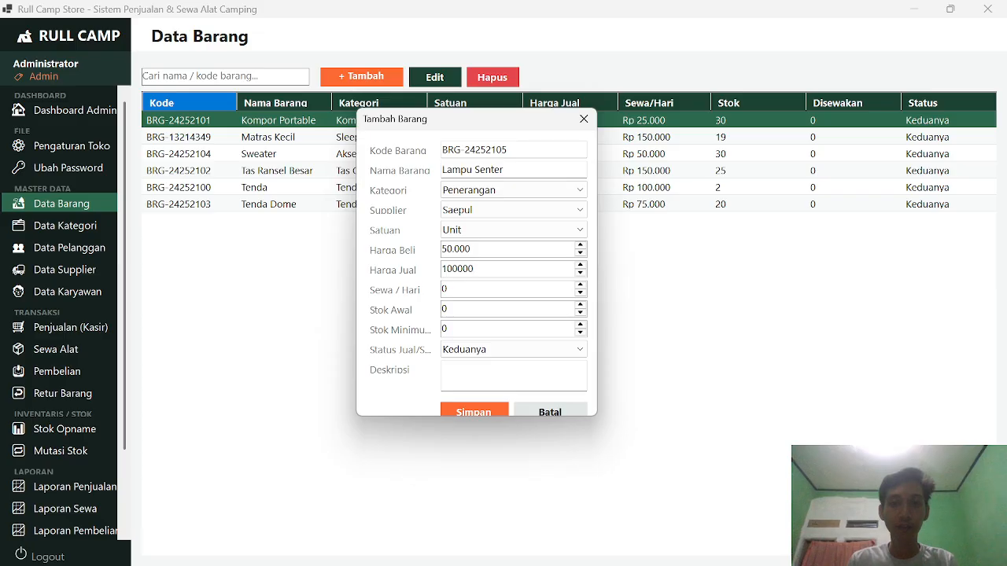
key("Tab")
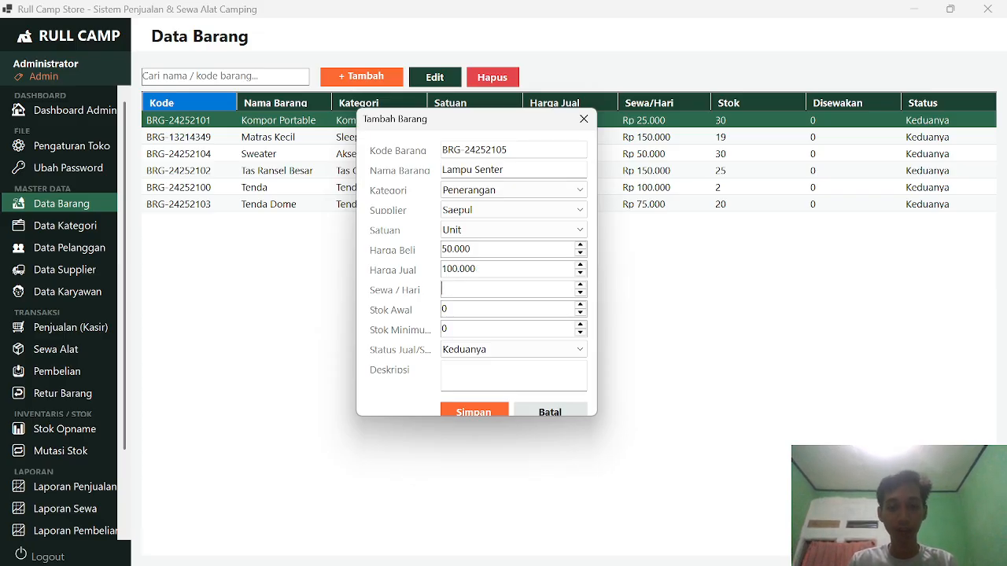
type("25000")
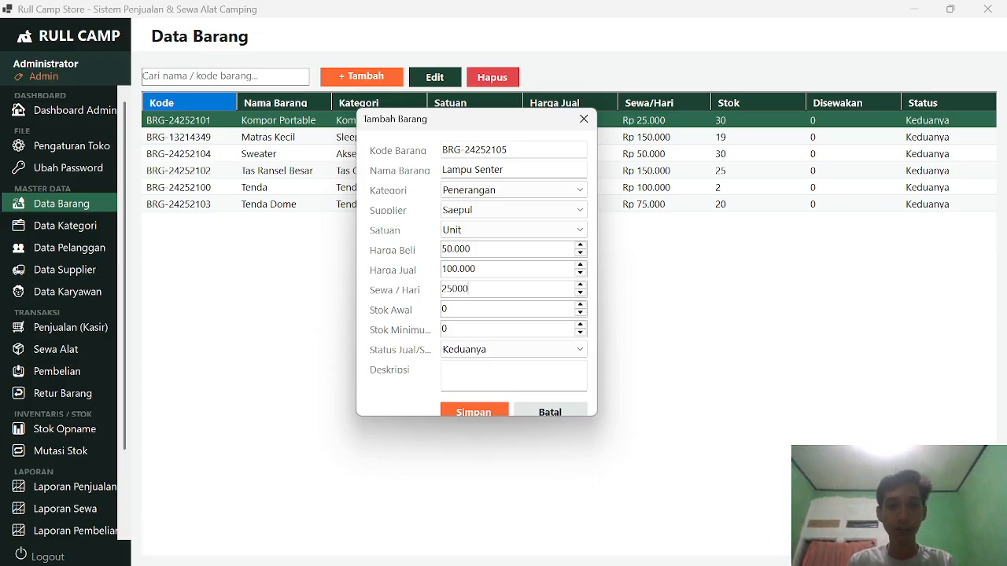
key("Tab")
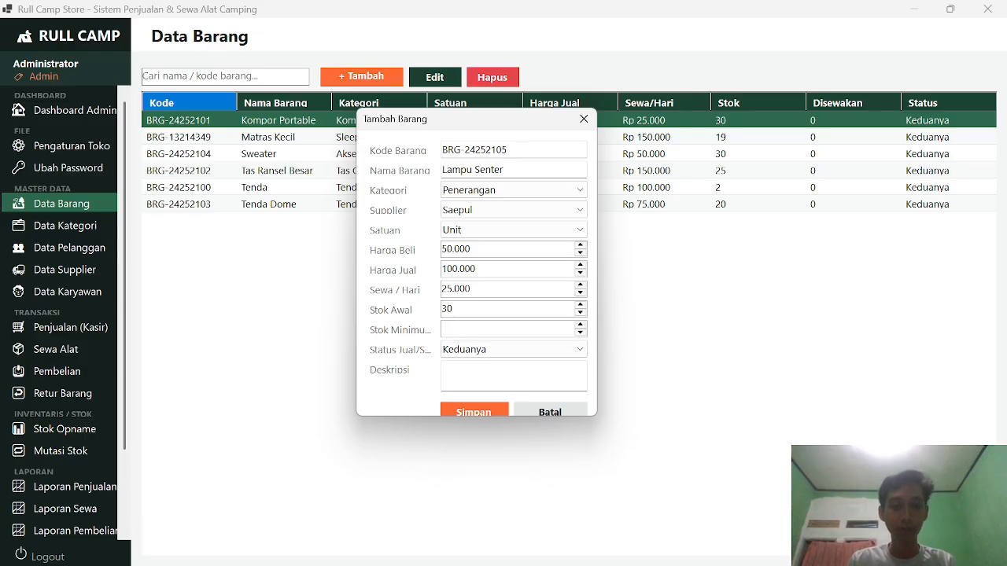
type("5")
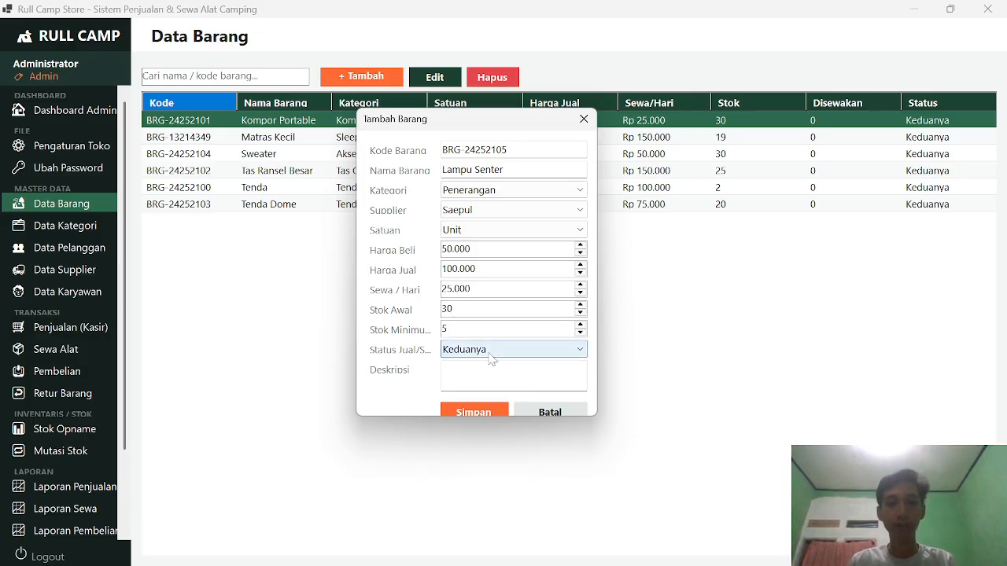
left_click(489, 352)
left_click(488, 354)
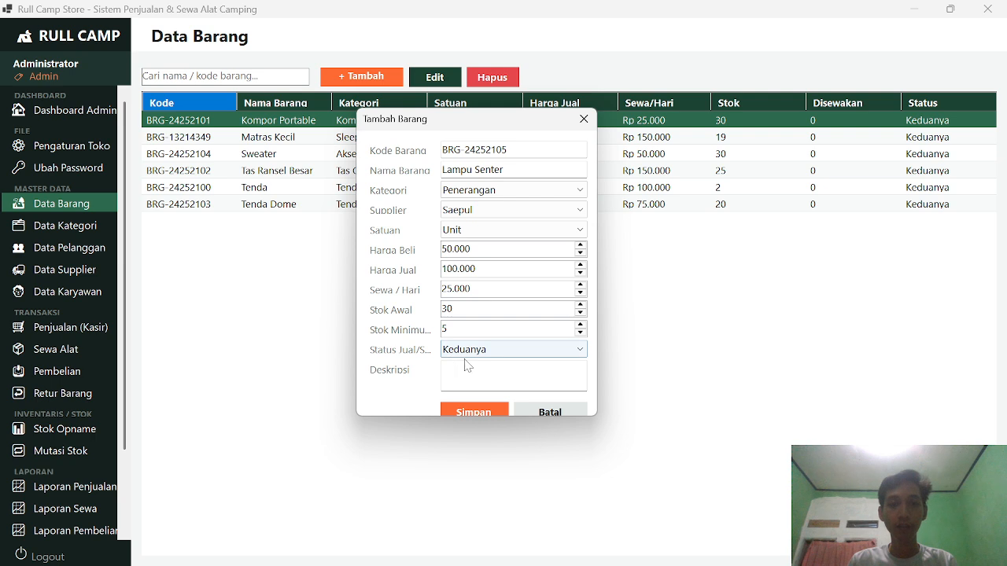
left_click(507, 354)
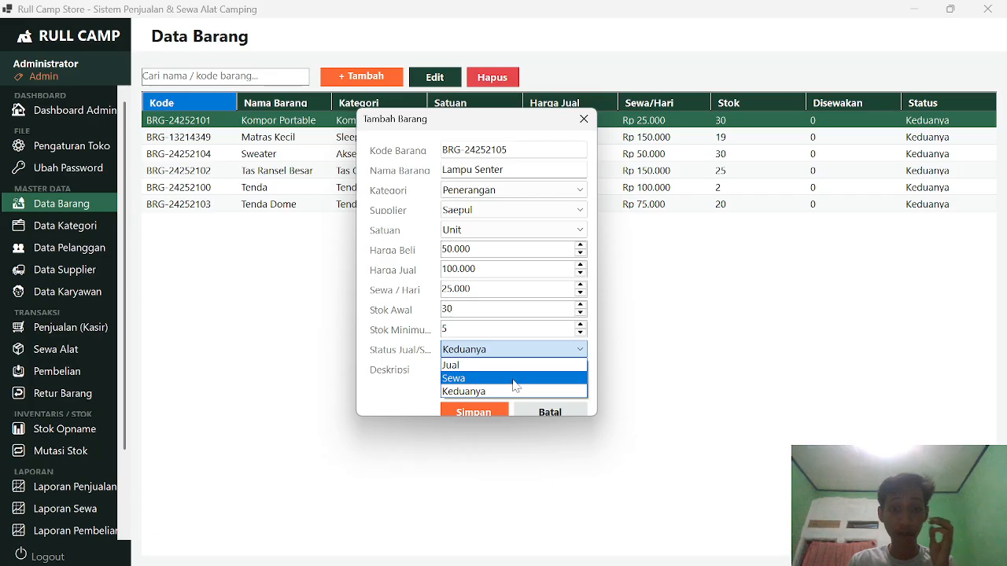
left_click(501, 395)
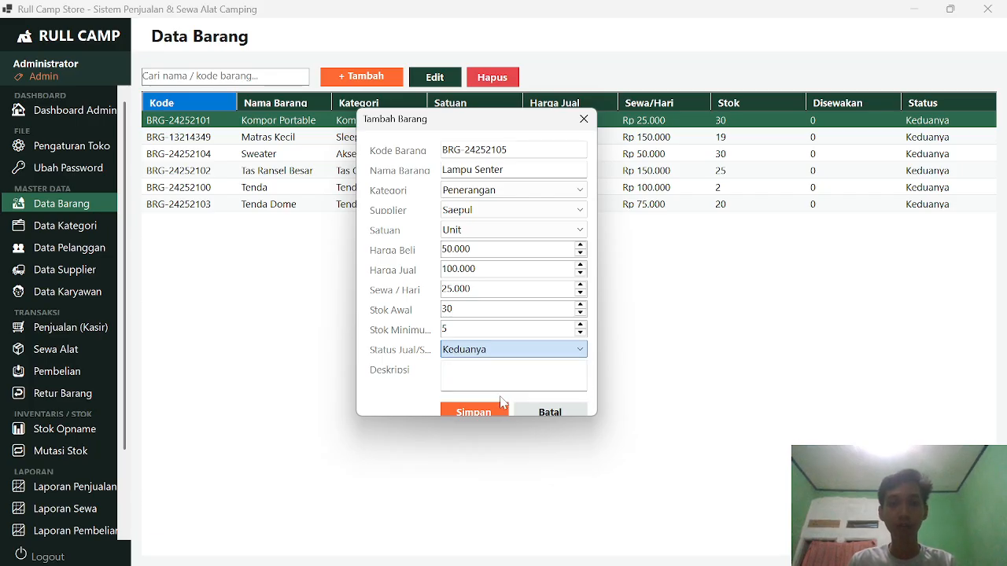
left_click(483, 412)
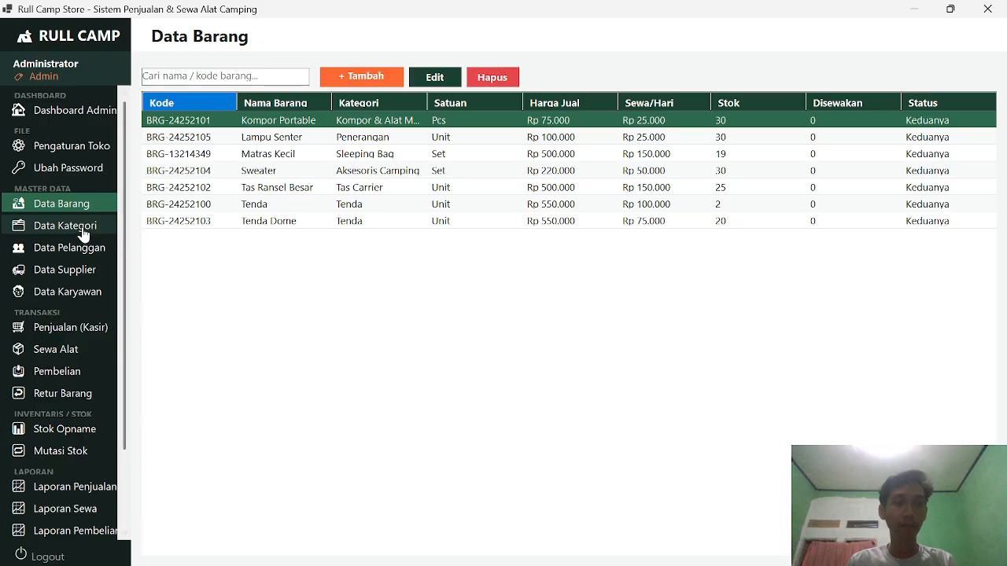
Step: Open Kompor Portable's edit form, close it unchanged, then visit Data Kategori and Data Pelanggan
left_click(414, 136)
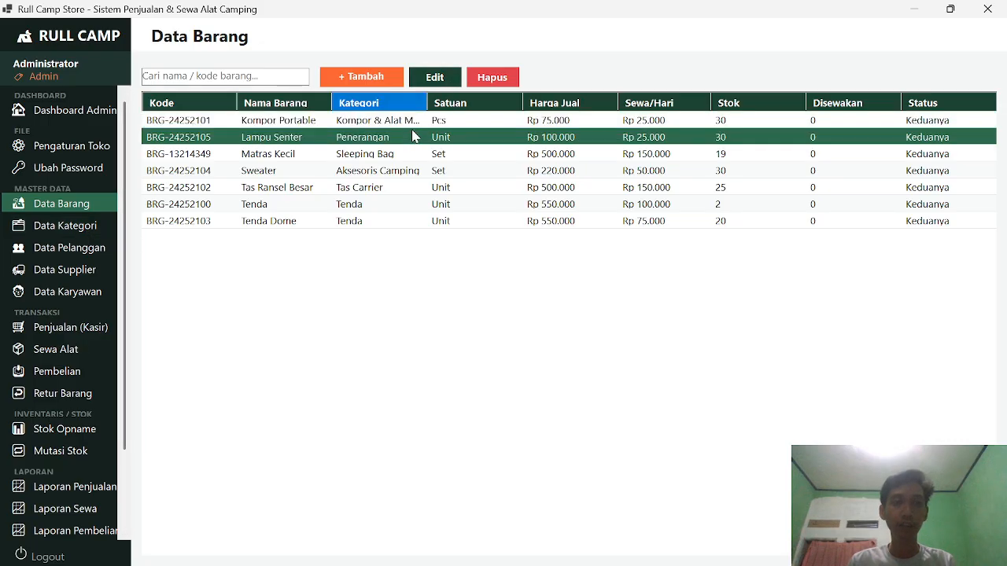
left_click(415, 124)
left_click(433, 82)
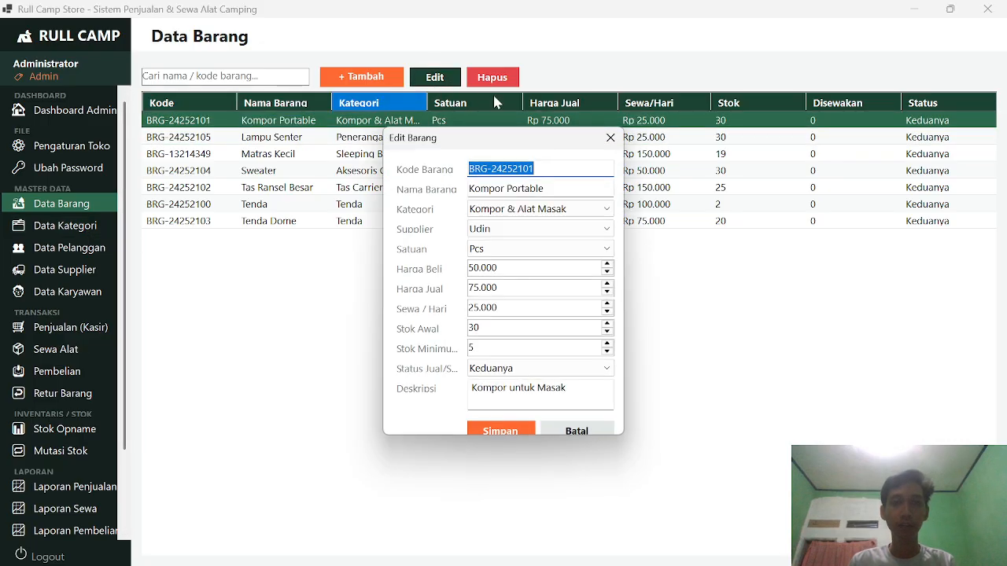
left_click(610, 138)
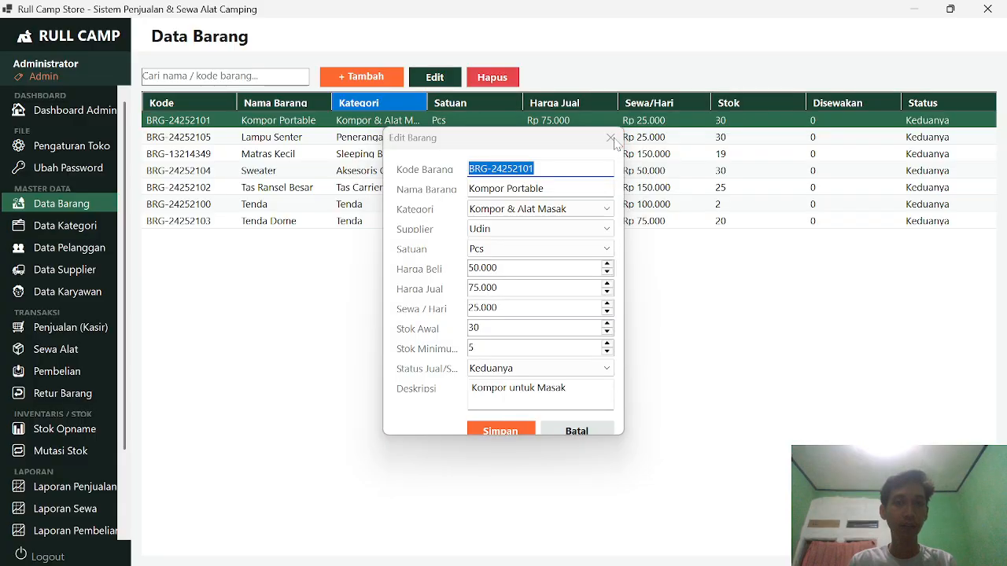
left_click(90, 226)
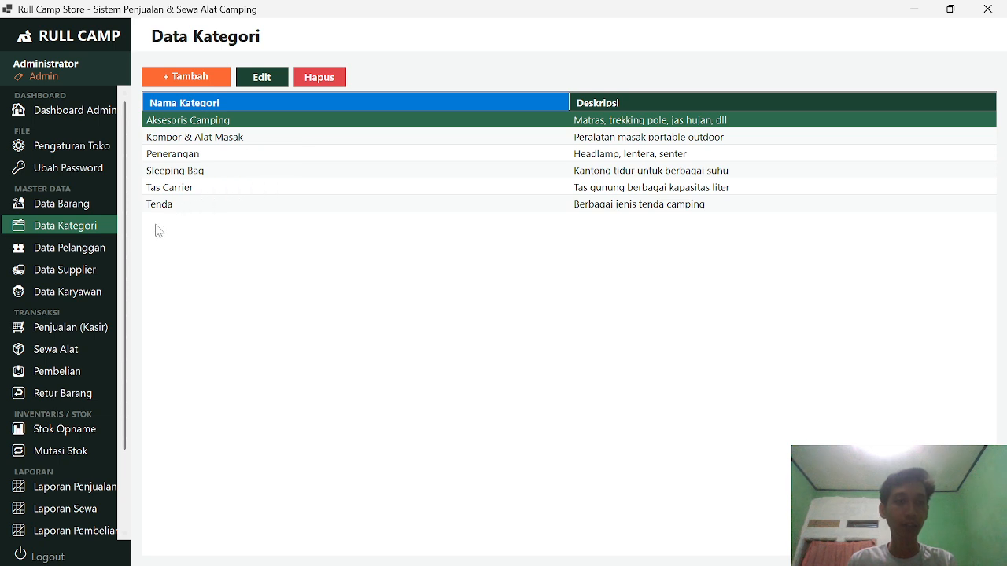
left_click(88, 254)
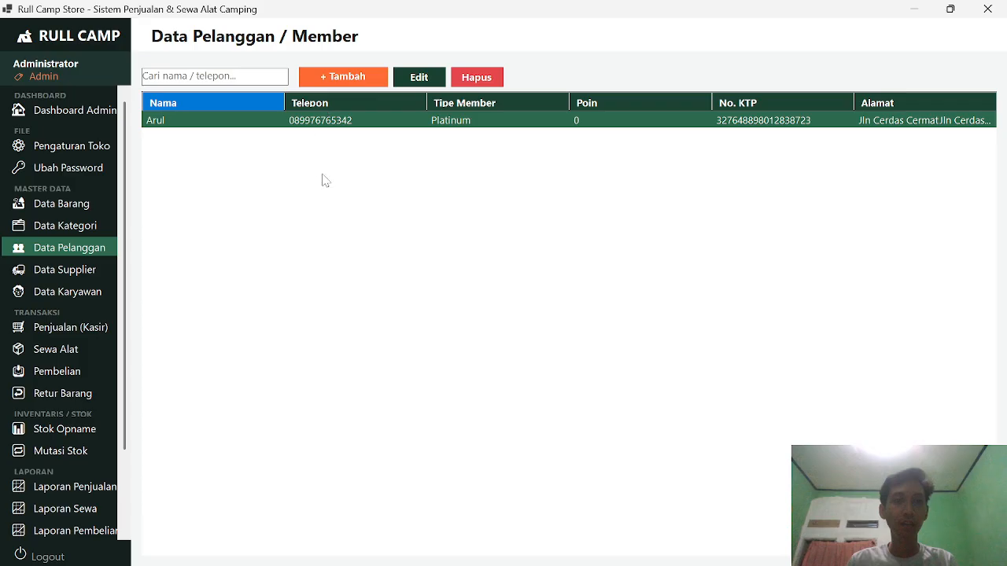
Step: Start a new customer and enter the customer's name, phone number, e-mail and ID card number
left_click(332, 79)
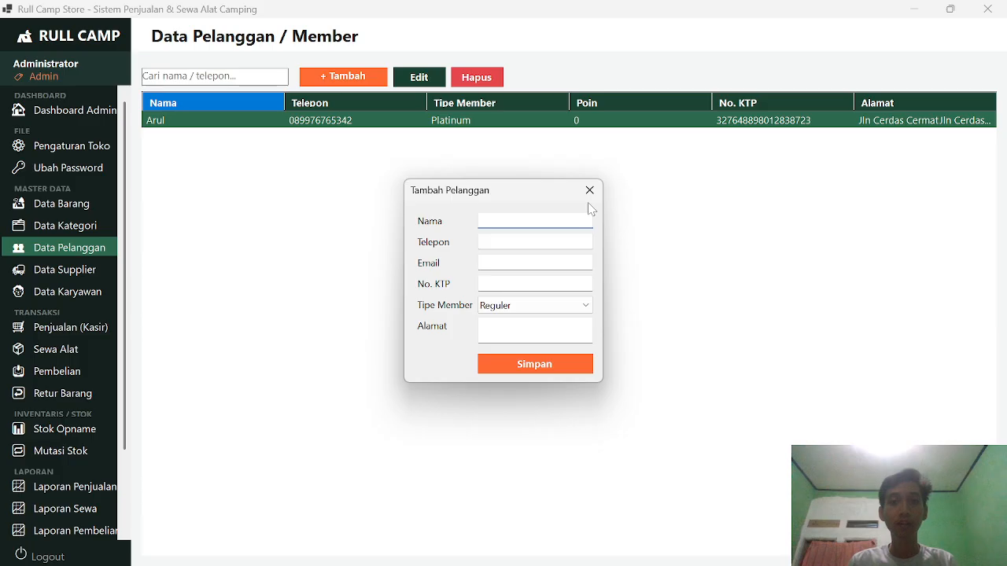
left_click(590, 191)
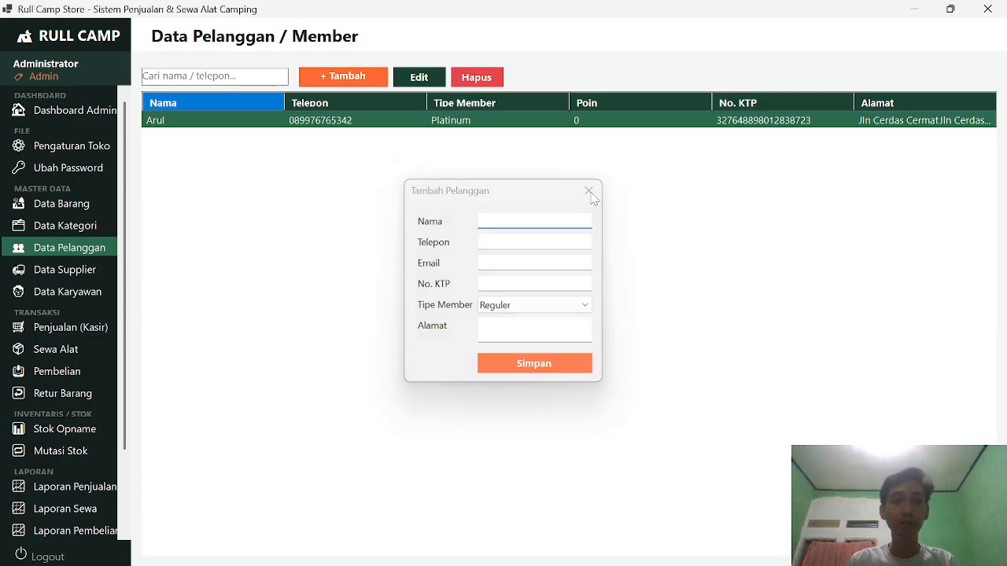
left_click(370, 83)
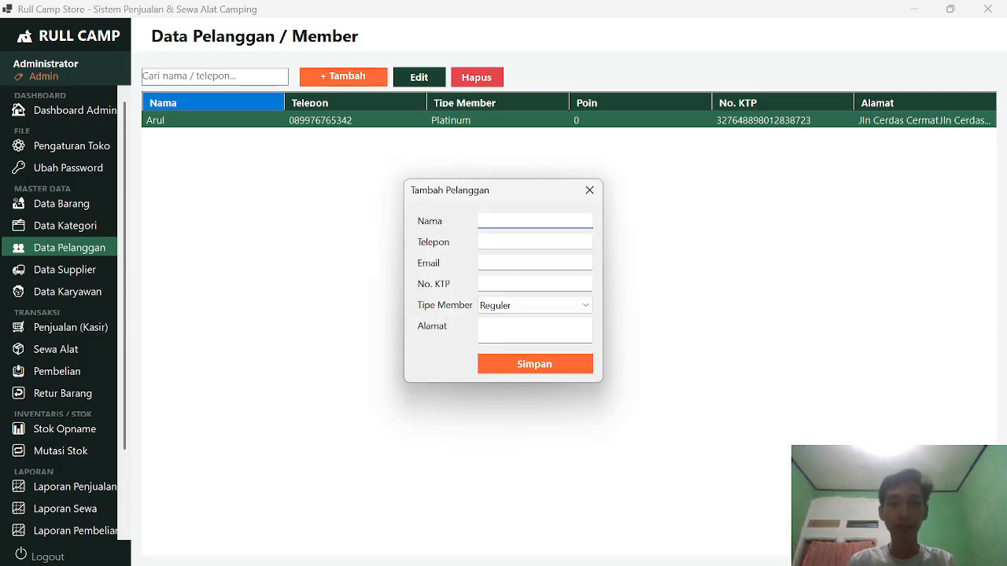
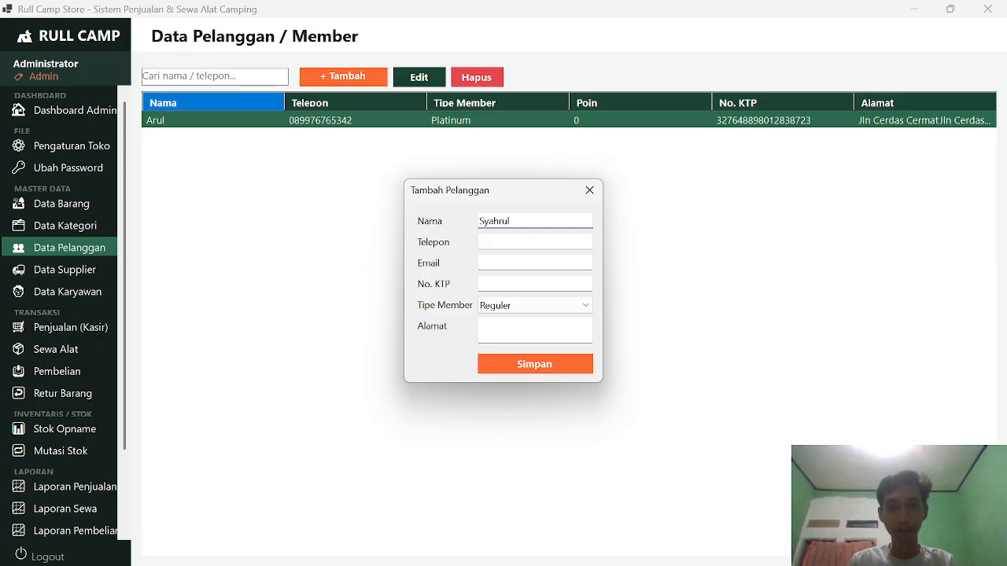
key("Tab")
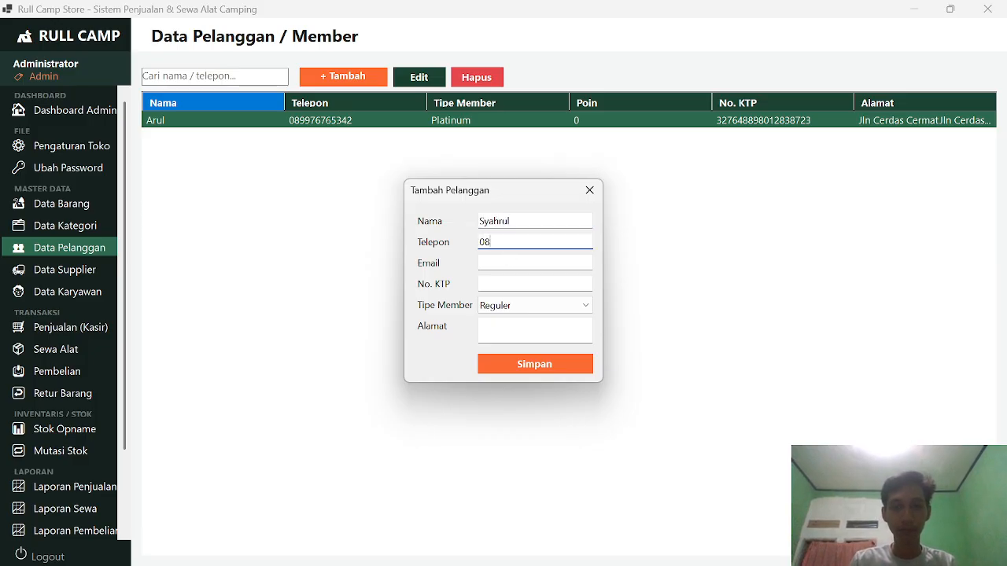
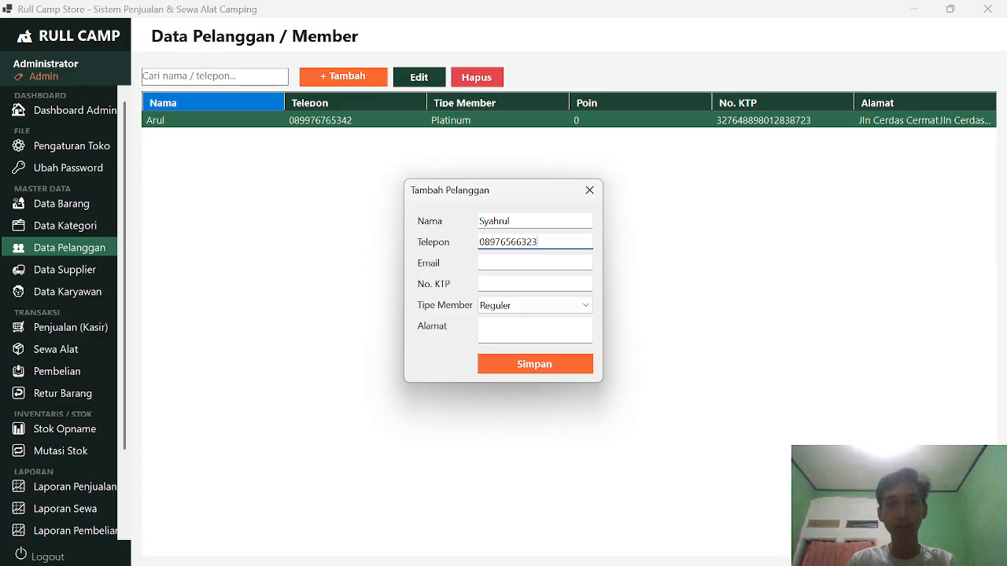
key("Tab")
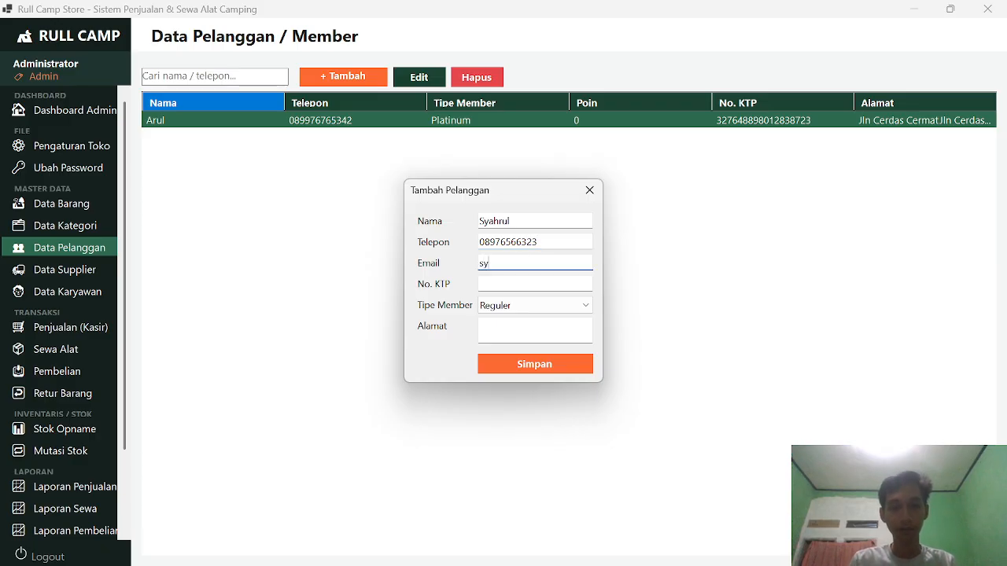
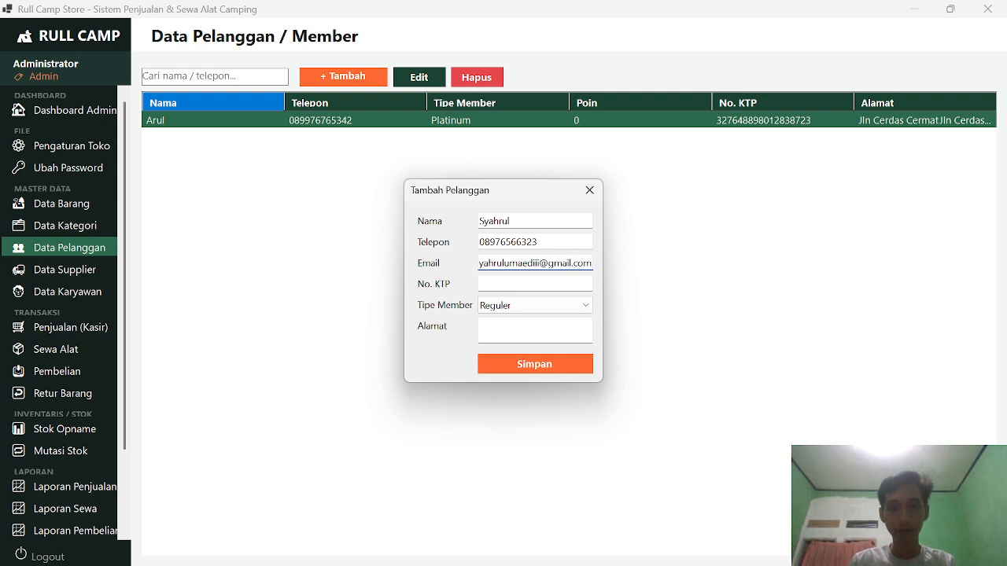
key("Tab")
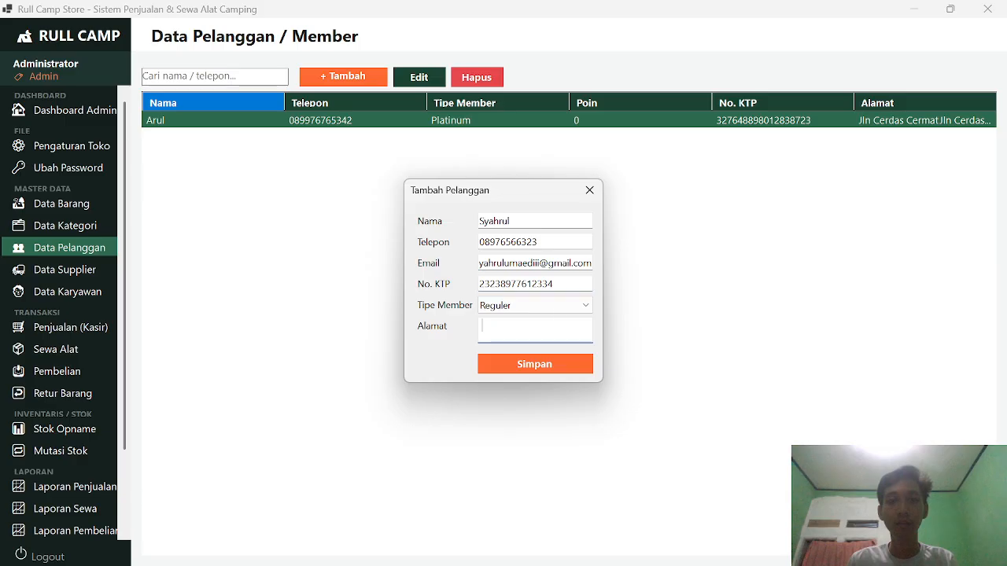
Step: Set the membership tier to Gold, enter the customer's street address and save the record
left_click(556, 307)
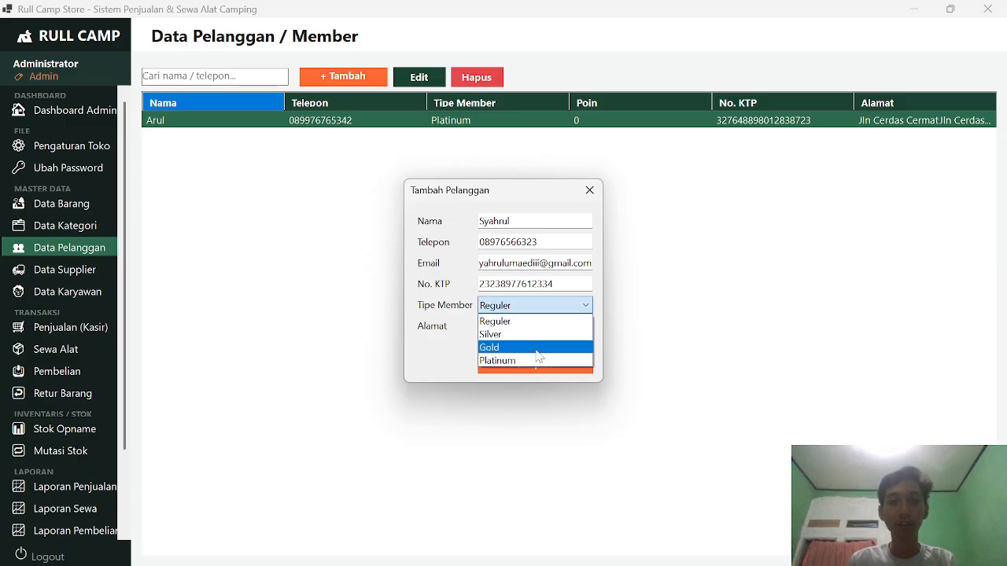
left_click(534, 352)
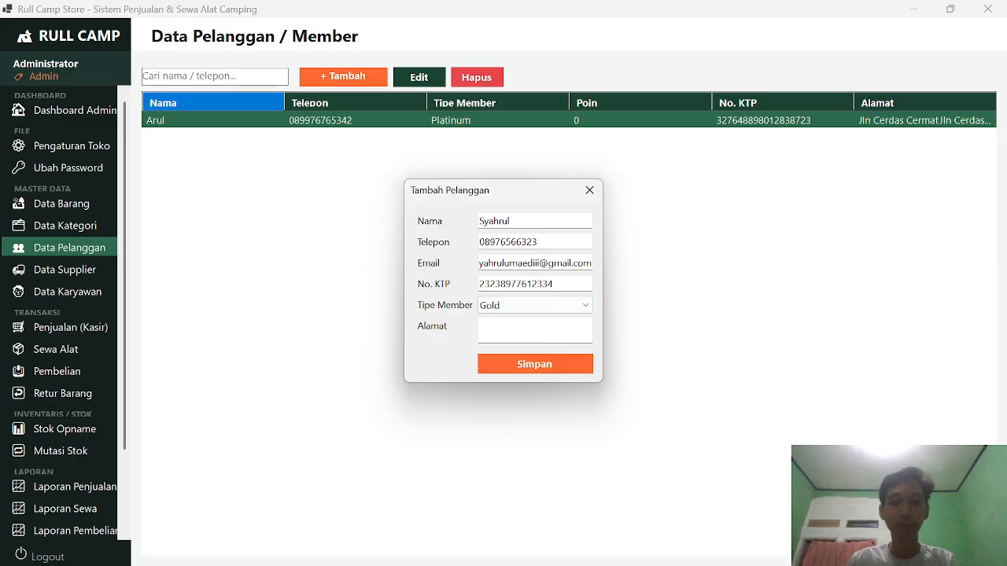
left_click(534, 331)
type("Jln")
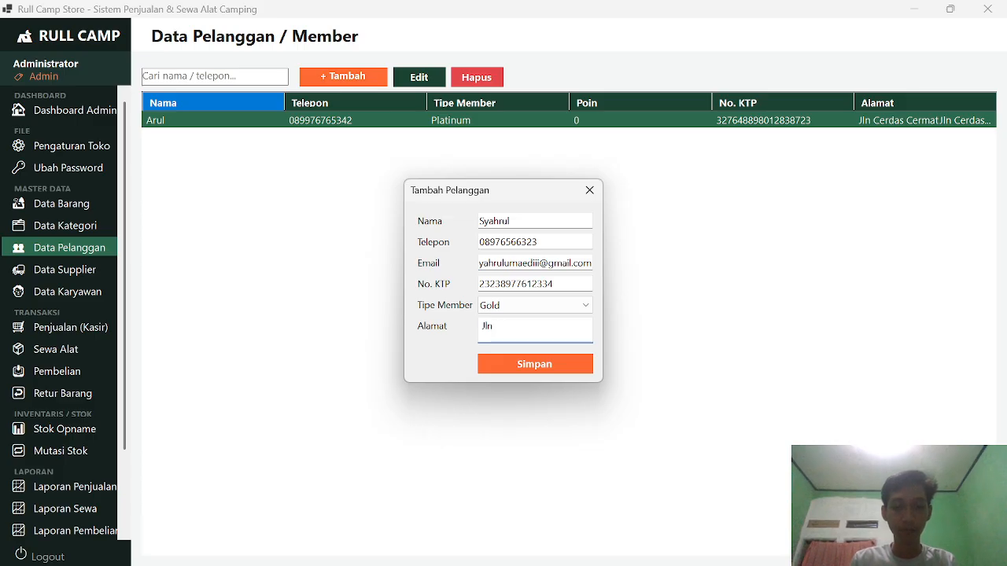
type(" Buntu")
left_click(544, 364)
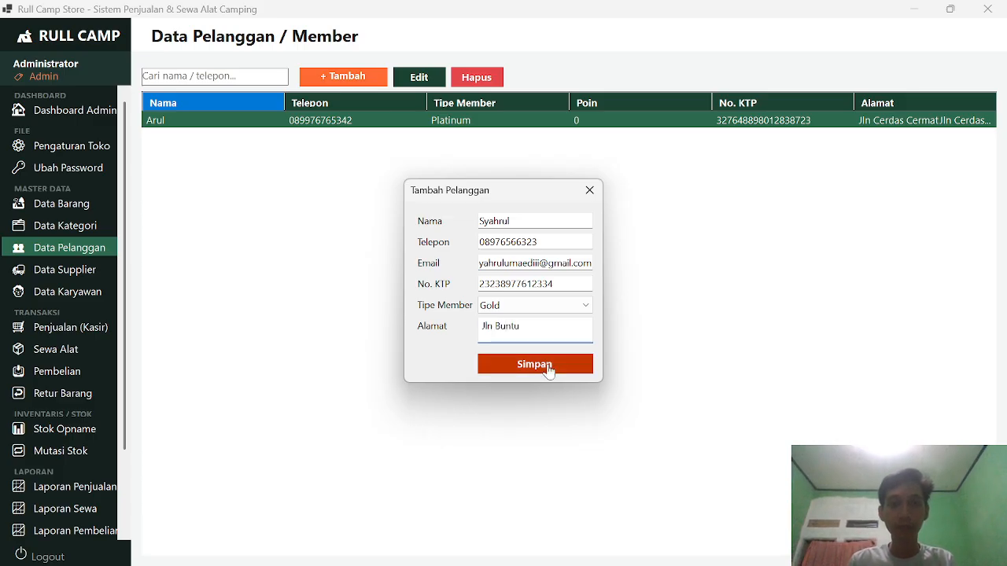
Step: Start a new supplier in Data Supplier, entering its name, contact and corrected phone number
left_click(67, 270)
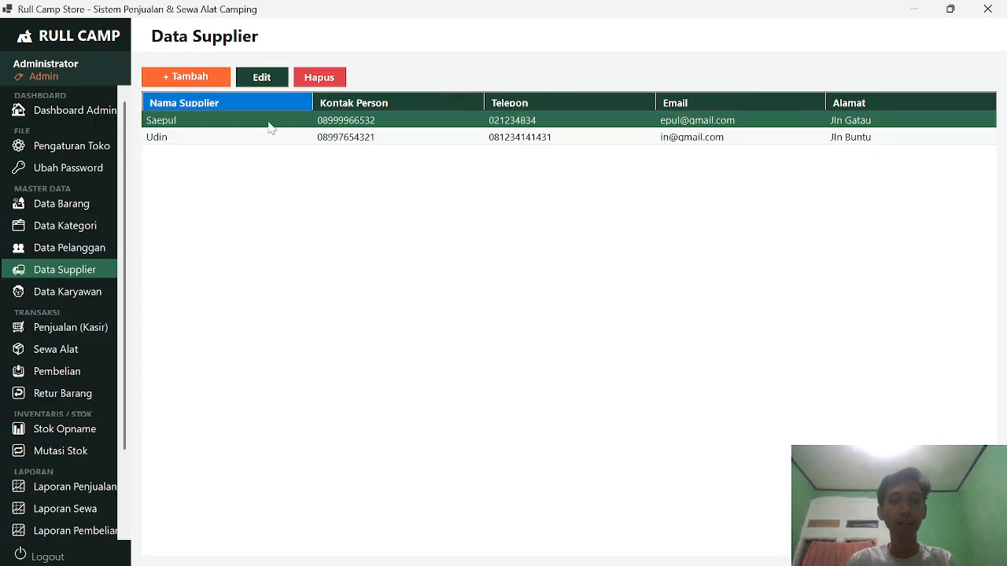
scroll(95, 225, "down", 3)
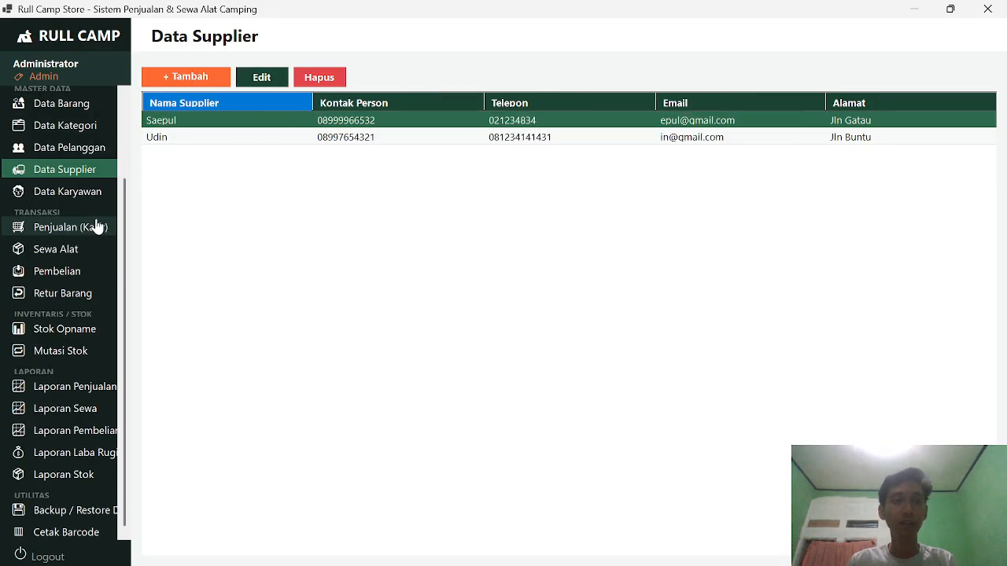
left_click(201, 75)
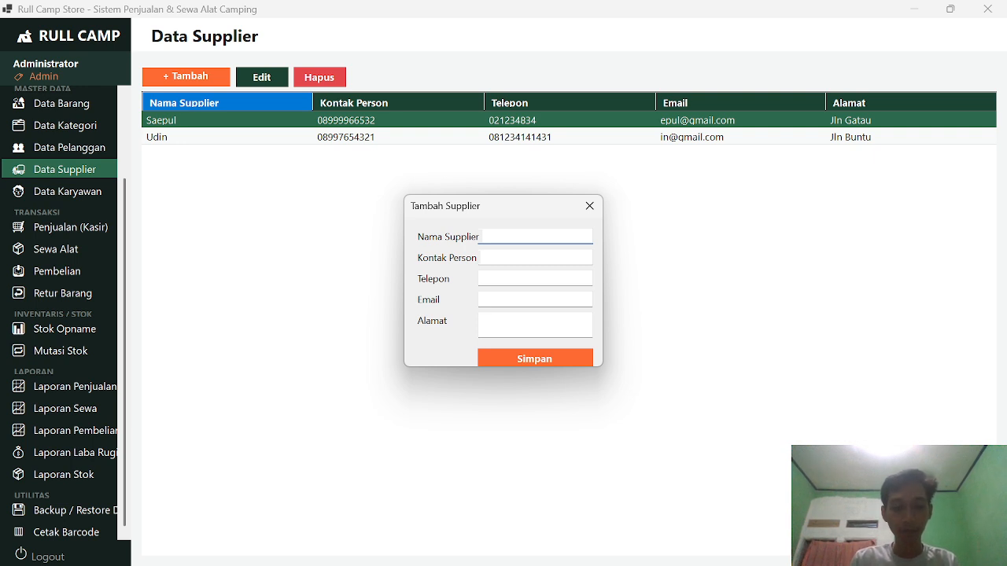
type("Br")
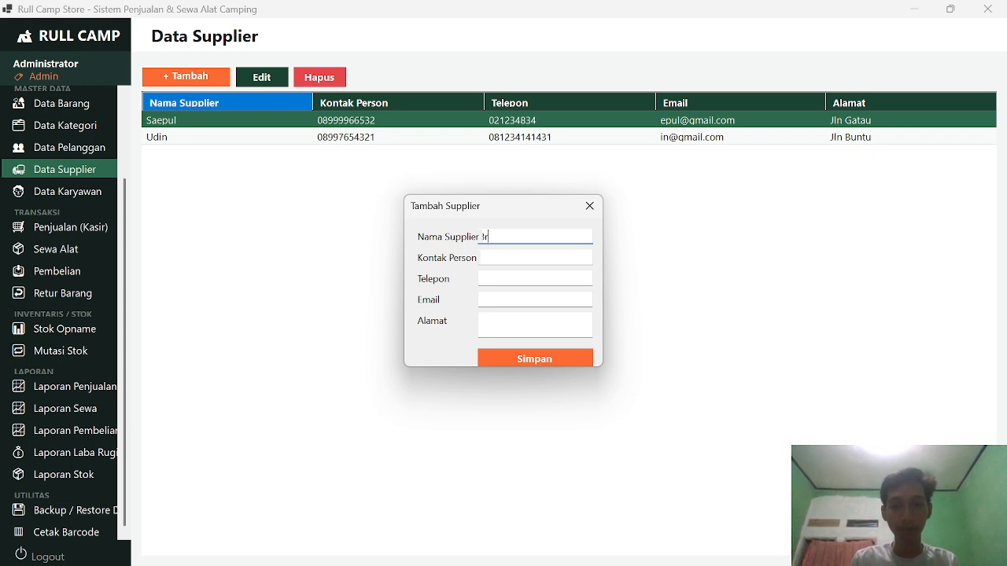
type("o Udin")
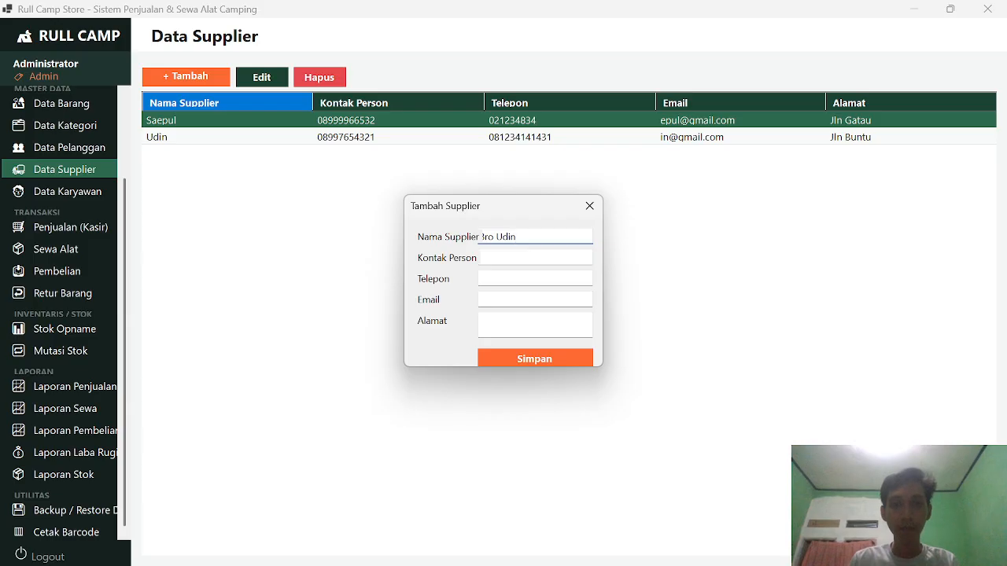
key("Tab")
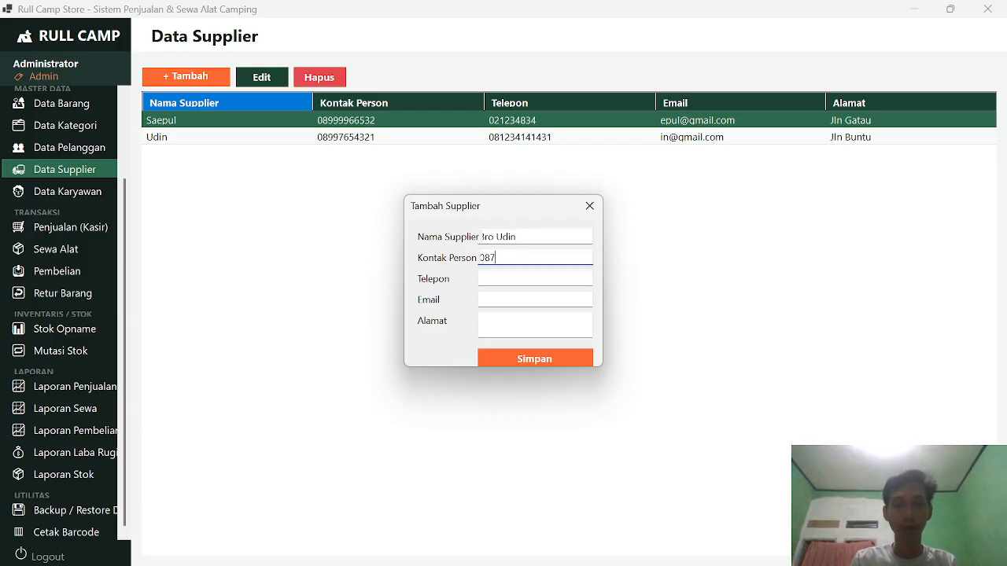
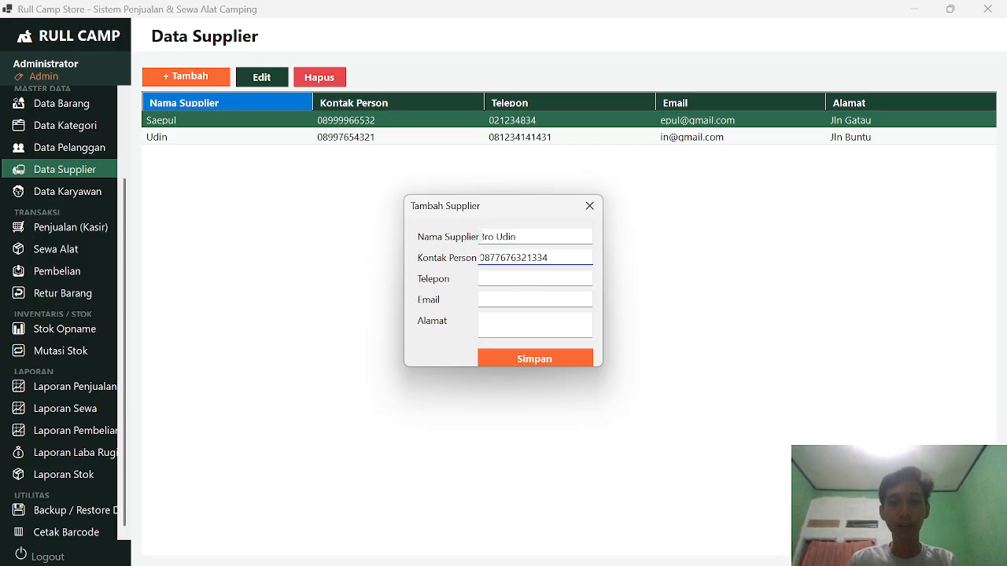
key("Tab")
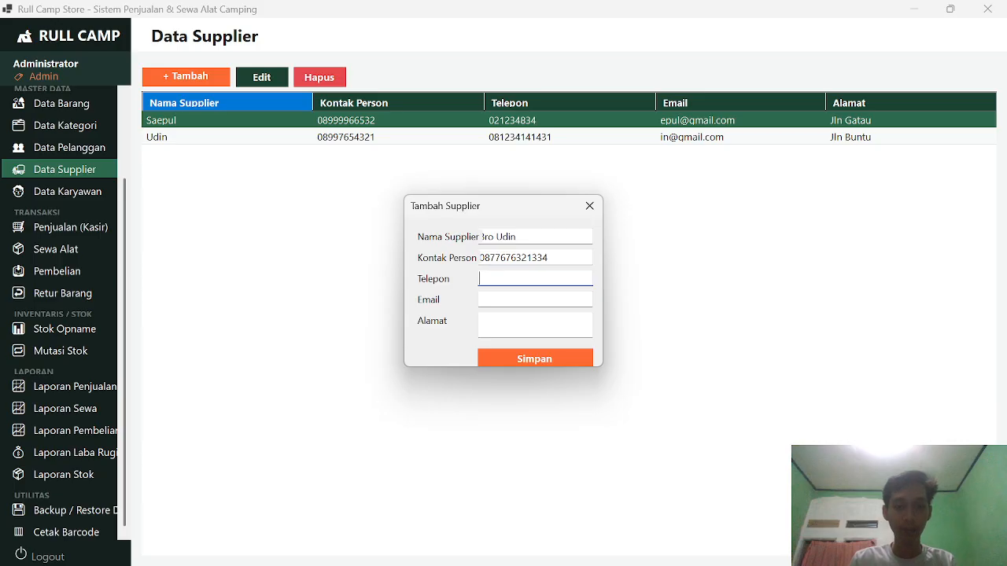
key("BackSpace")
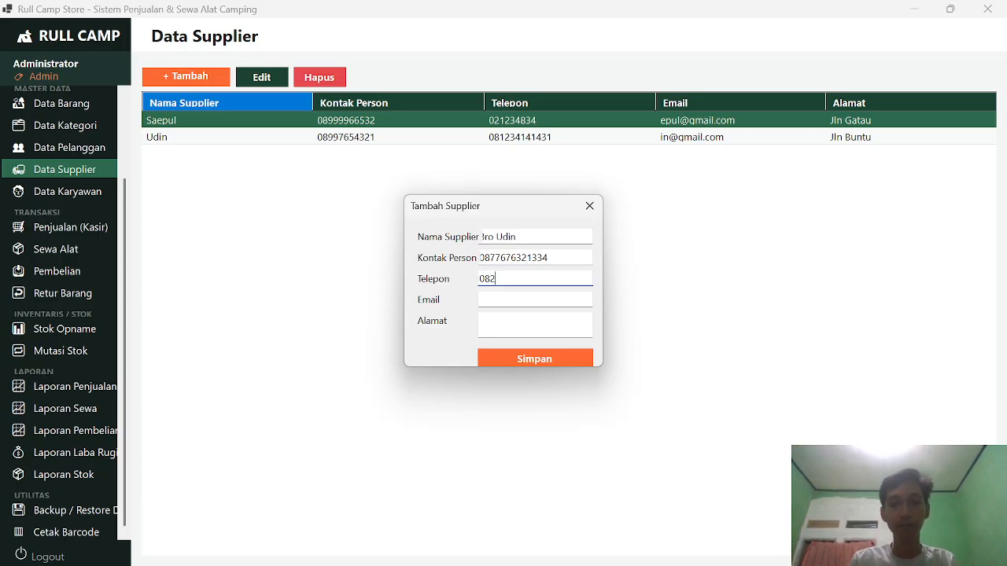
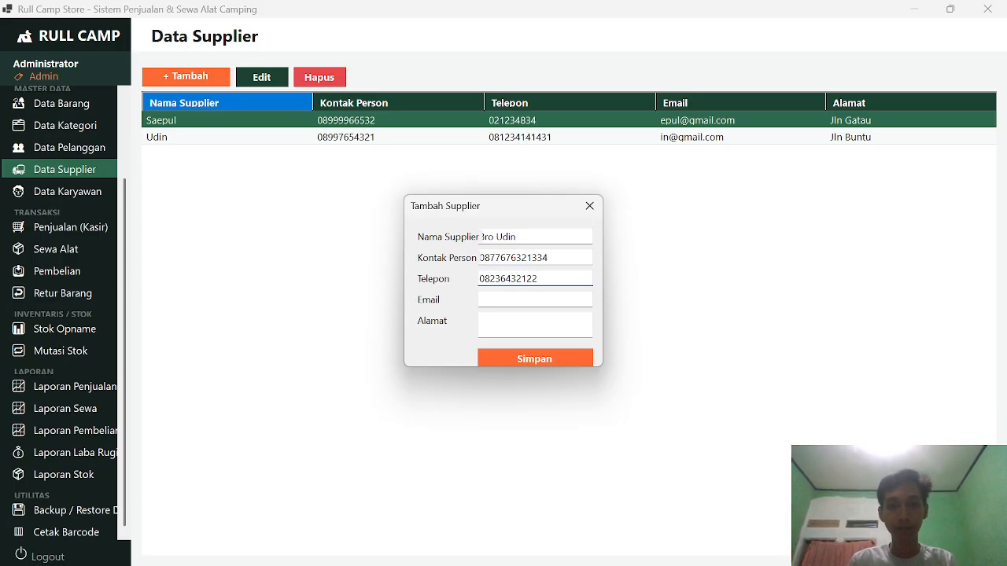
Step: Fill in the supplier's e-mail and street address and save the new supplier
left_click(535, 299)
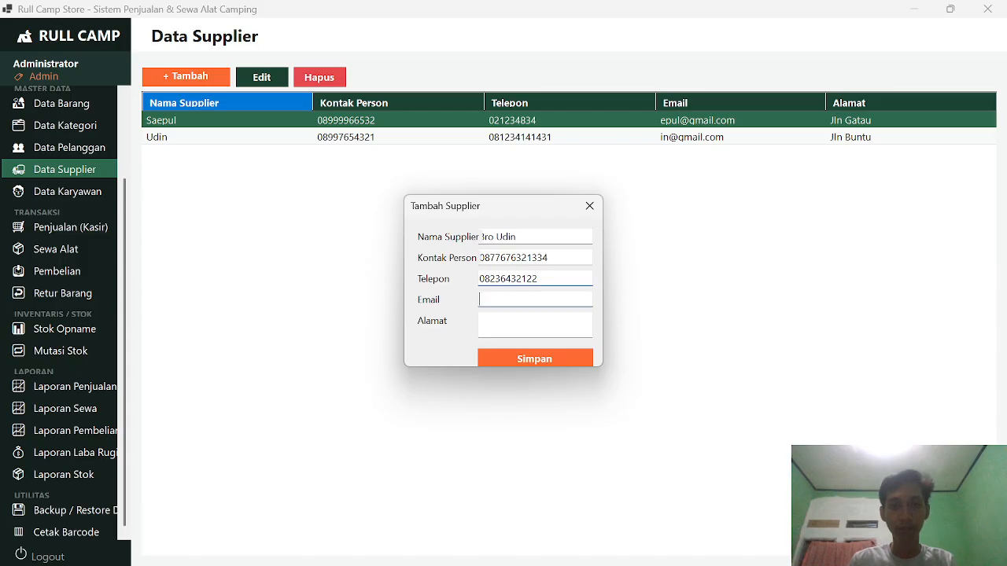
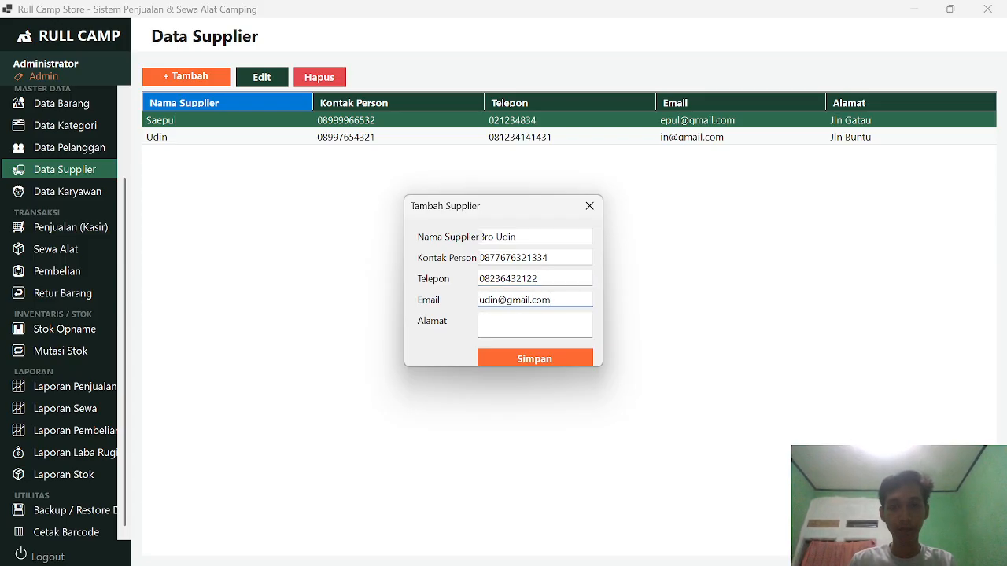
left_click(535, 324)
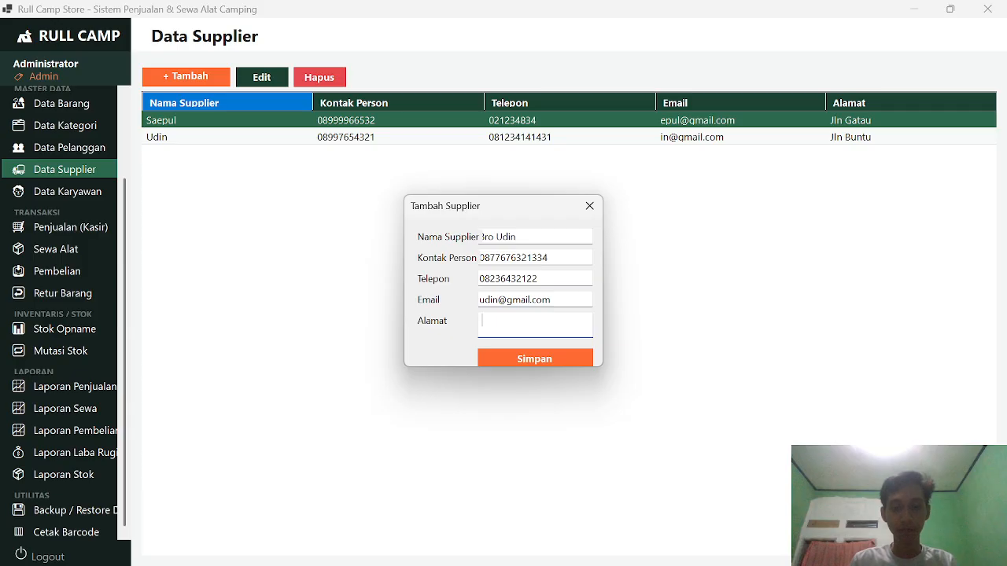
type("jln Pramuka")
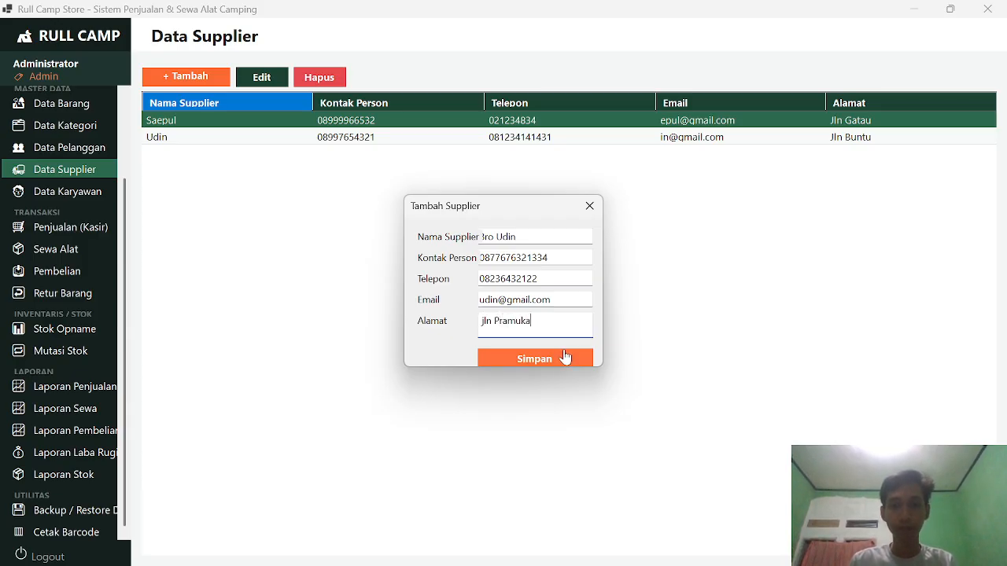
left_click(565, 358)
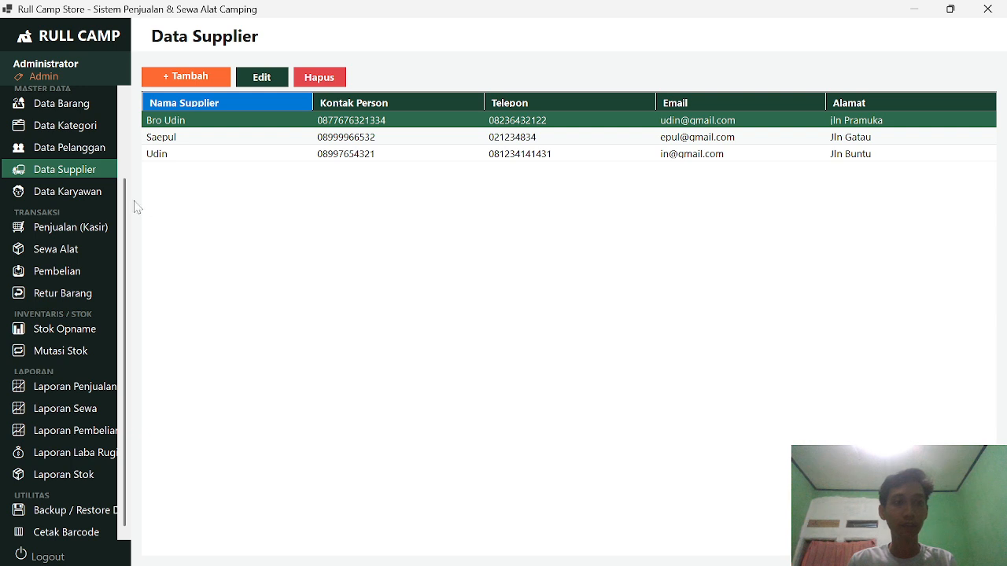
Step: Start a new employee in Data Karyawan with the employee's full name and the Kasir role
left_click(105, 195)
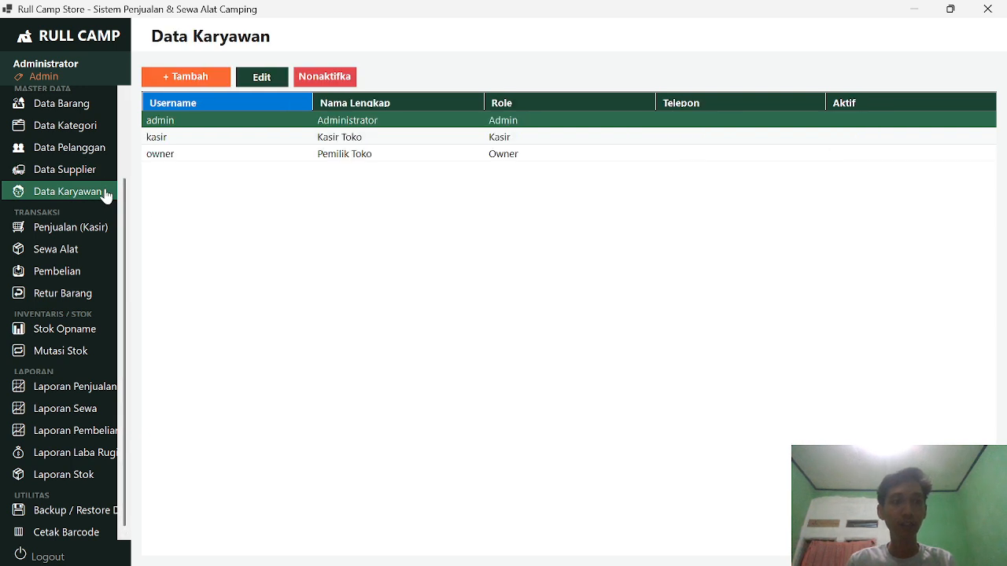
left_click(239, 139)
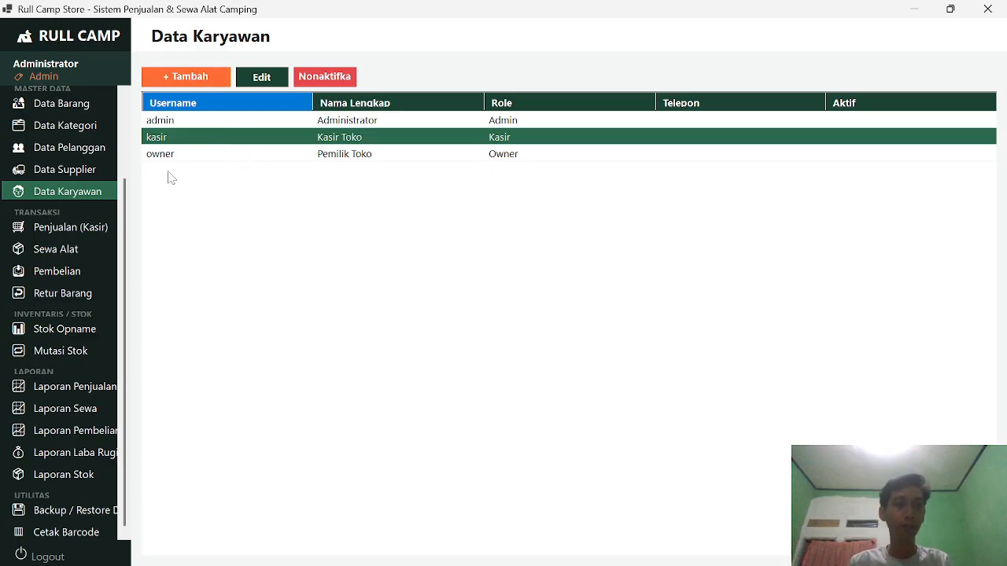
left_click(194, 81)
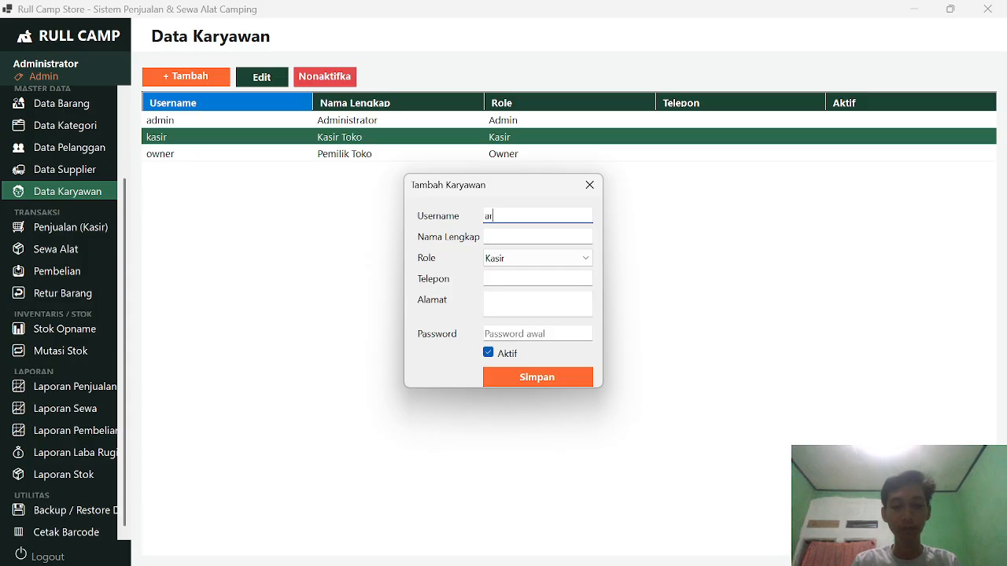
key("Tab")
type("Syahrul")
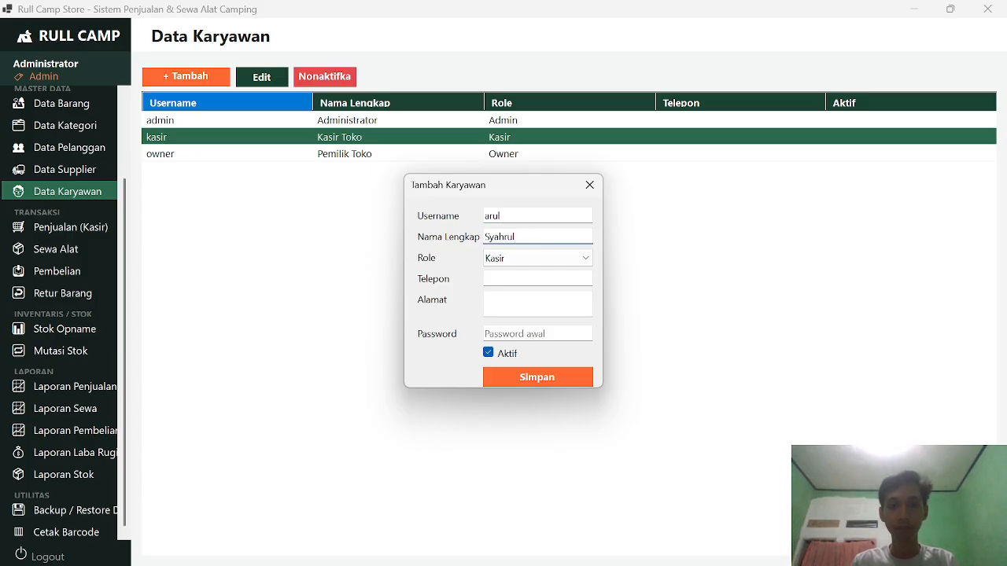
left_click(526, 261)
left_click(525, 261)
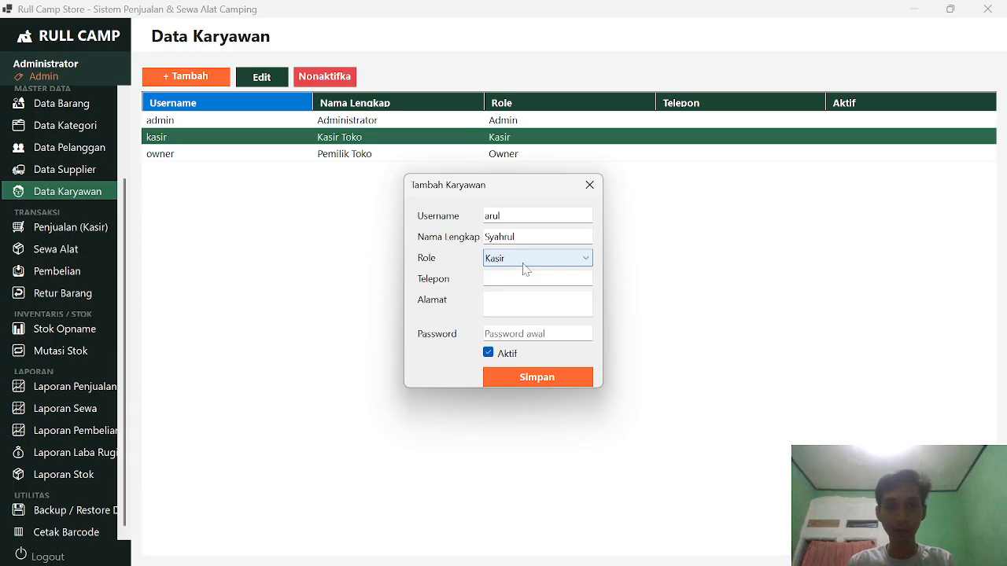
Step: Enter the employee's phone number, address and account password, then save the new cashier
key("Tab")
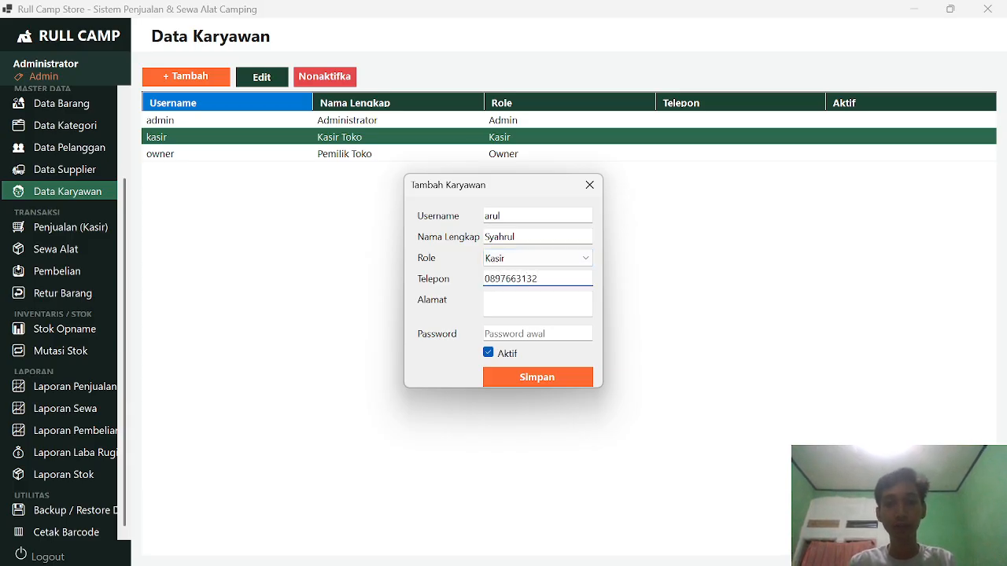
key("Tab")
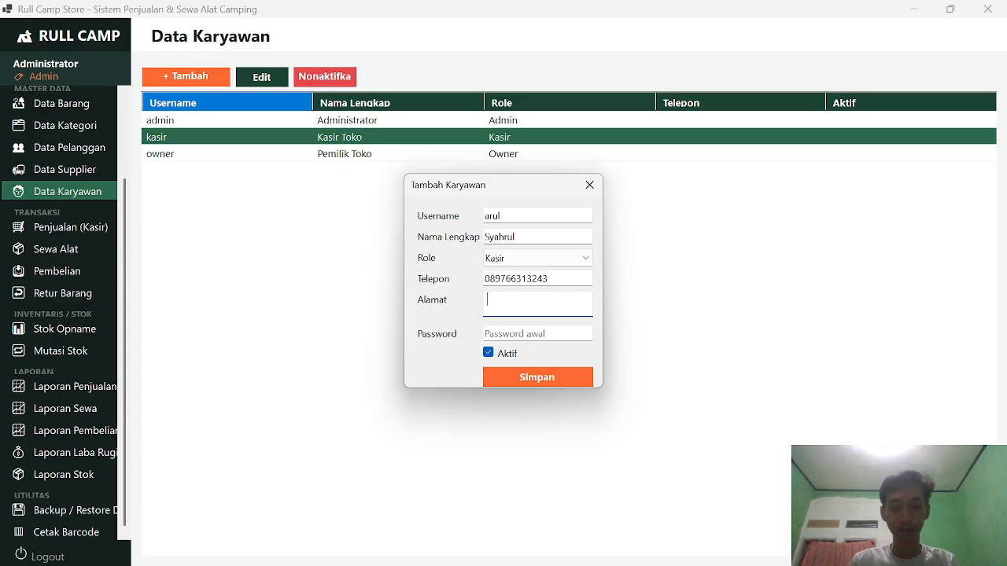
type("Jln Pramuka")
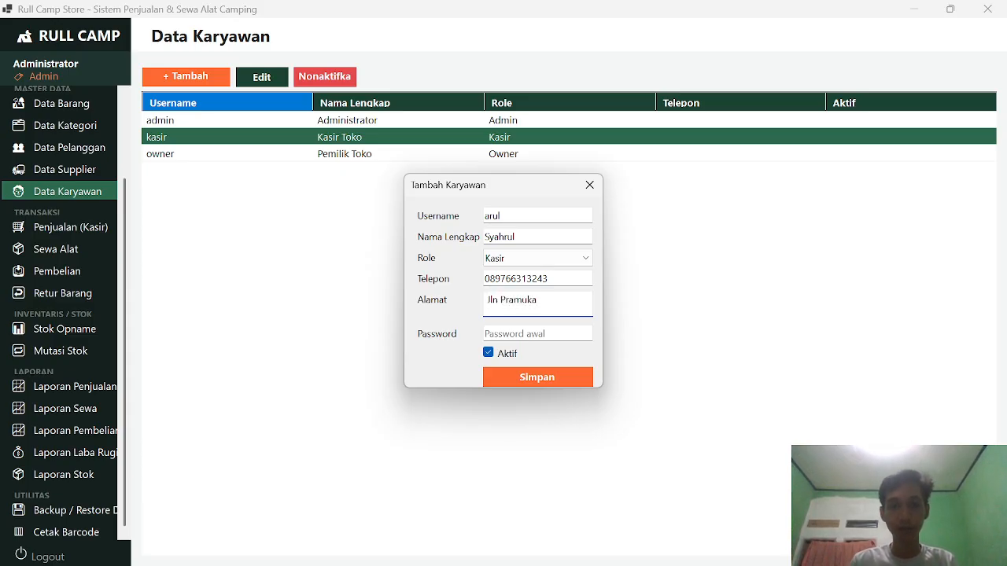
key("Tab")
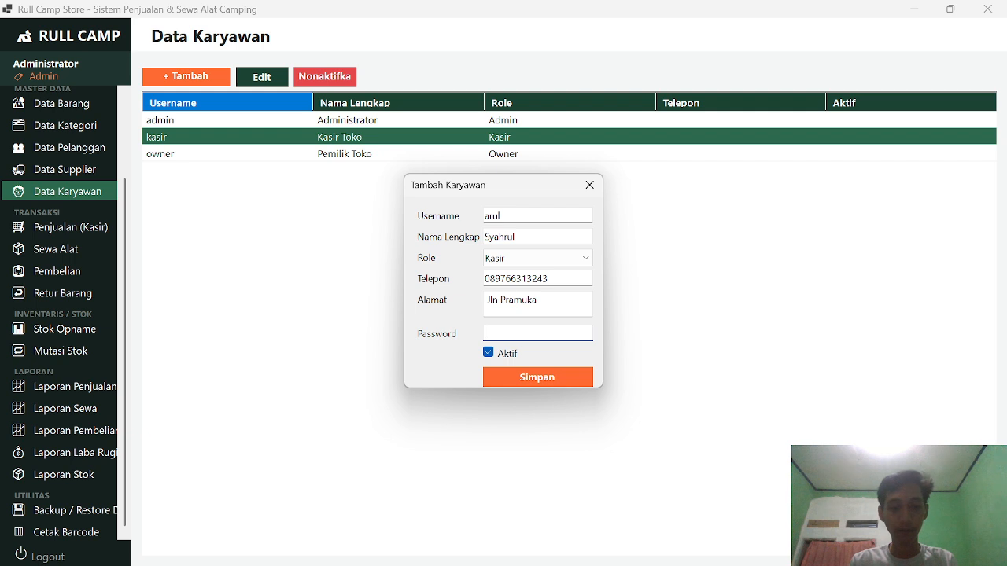
type("••••••••")
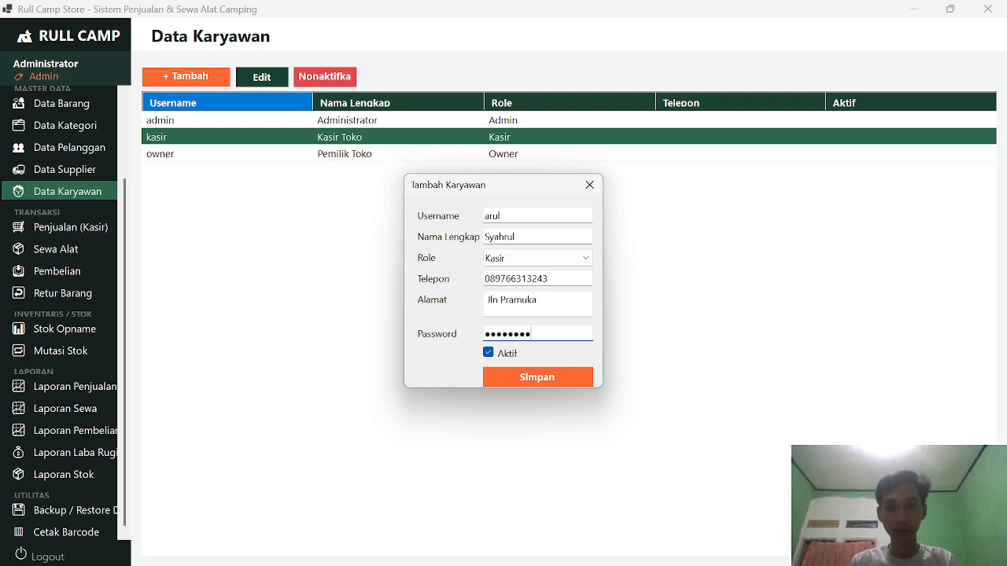
left_click(545, 375)
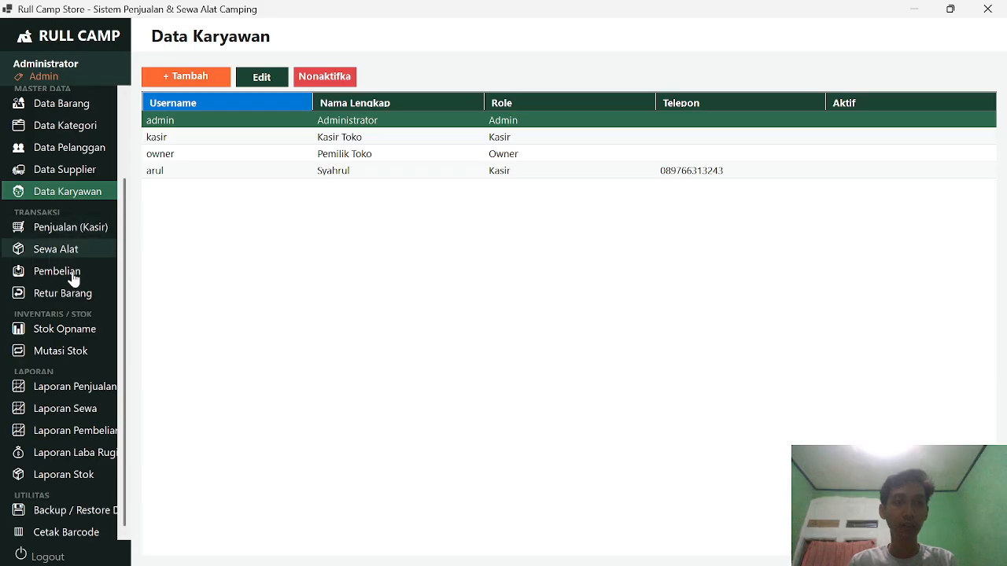
Step: On the cashier sales page, add 2 Kompor Portable to the cart
left_click(72, 230)
scroll(85, 239, "up", 3)
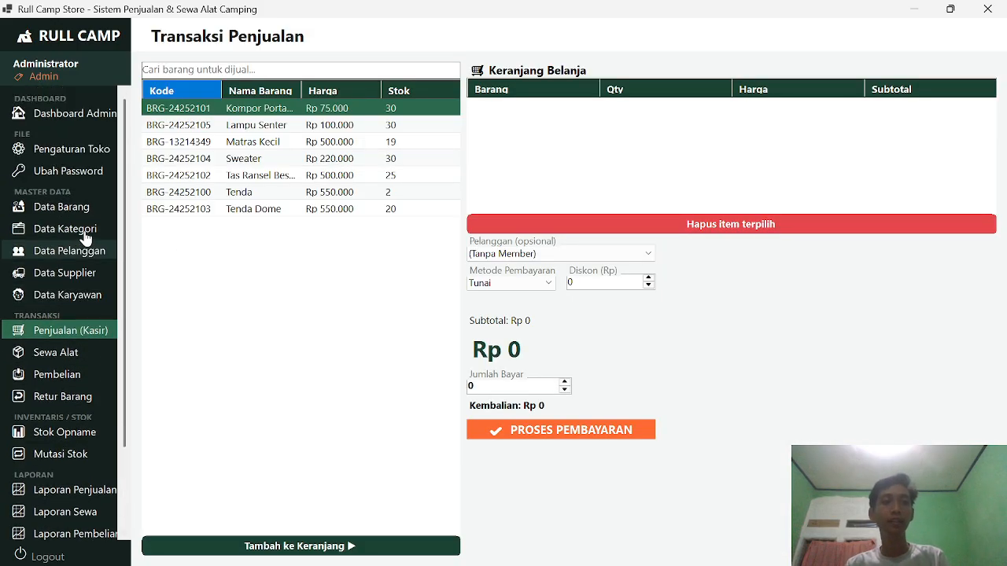
scroll(85, 233, "down", 1)
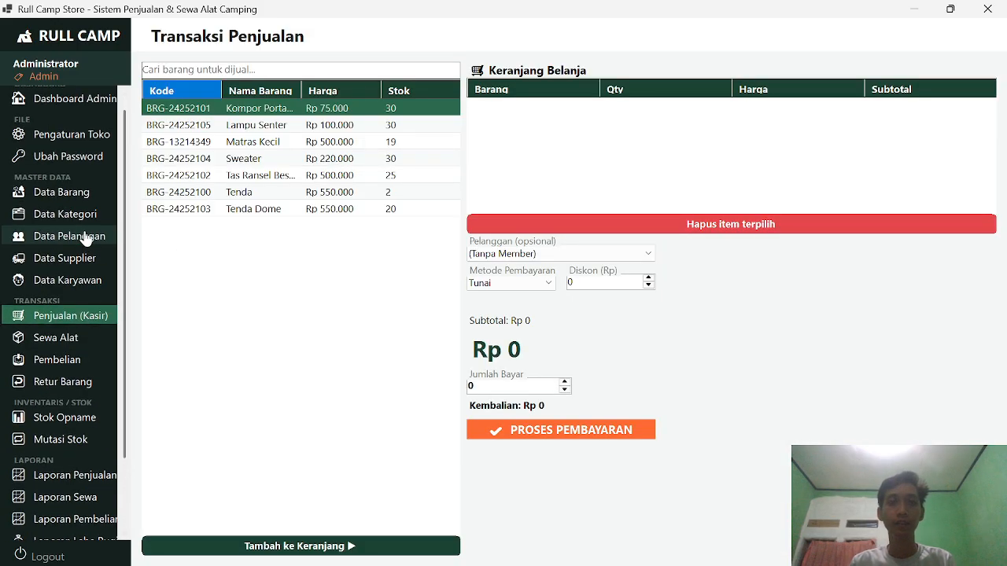
left_click(322, 110)
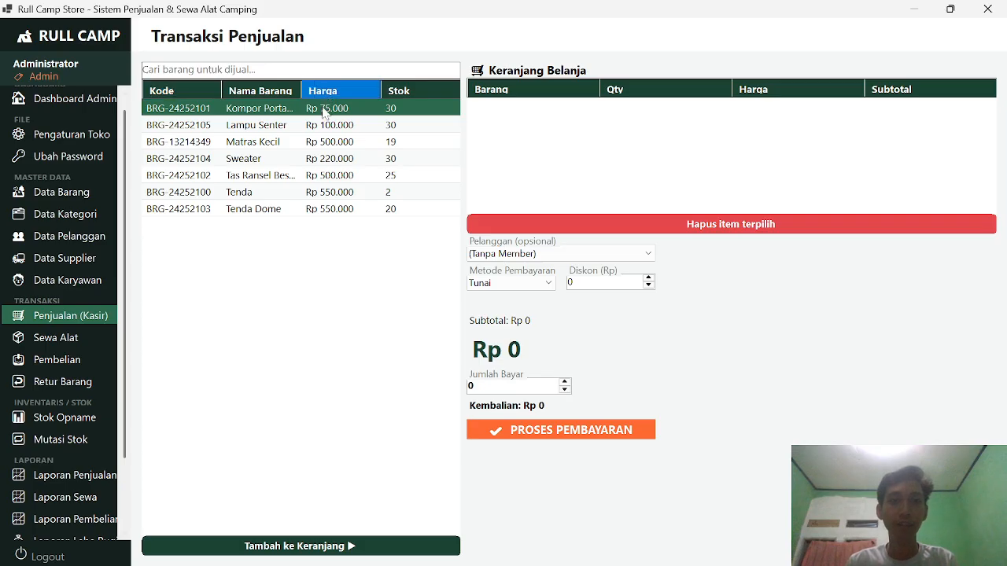
left_click(357, 551)
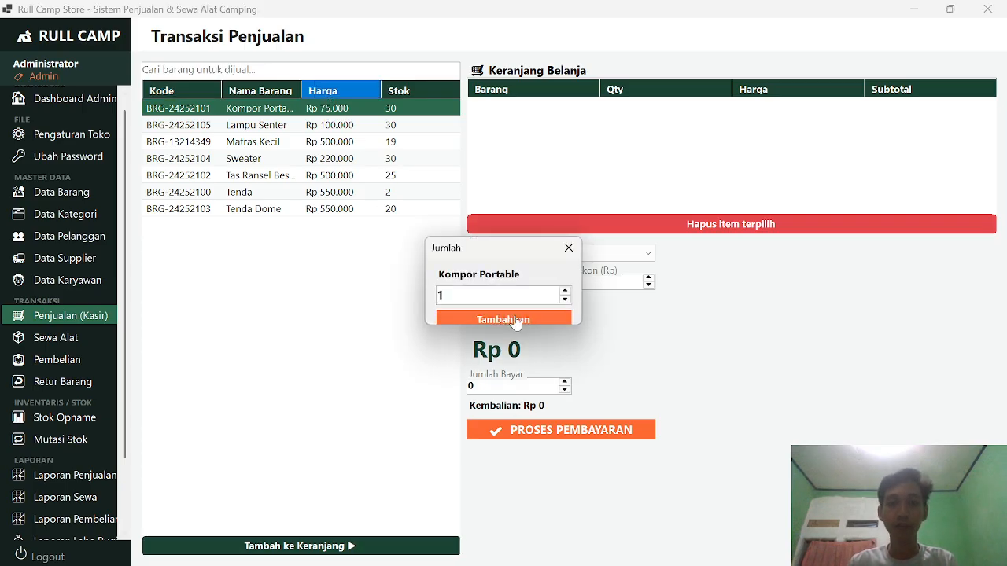
key("BackSpace")
type("2")
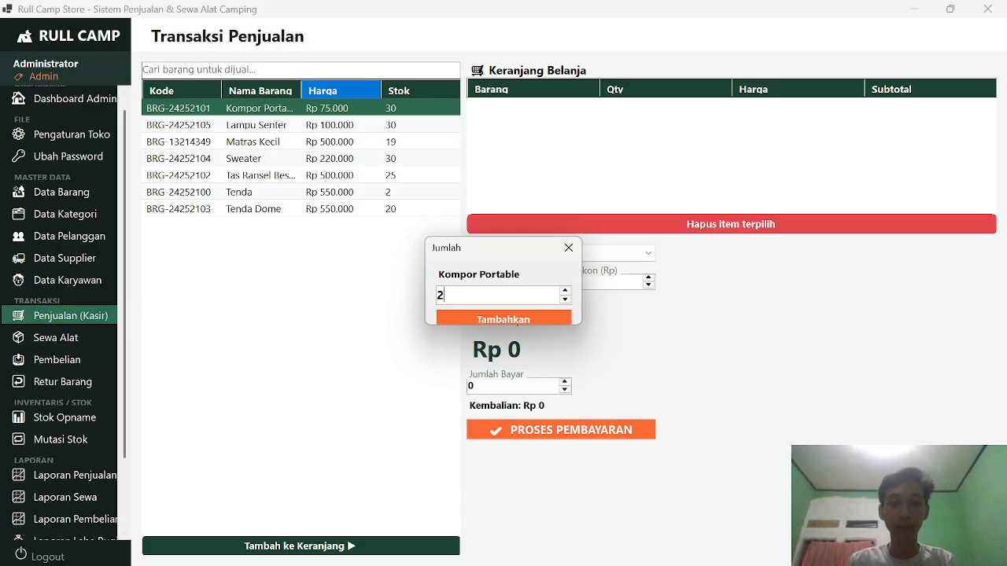
left_click(504, 318)
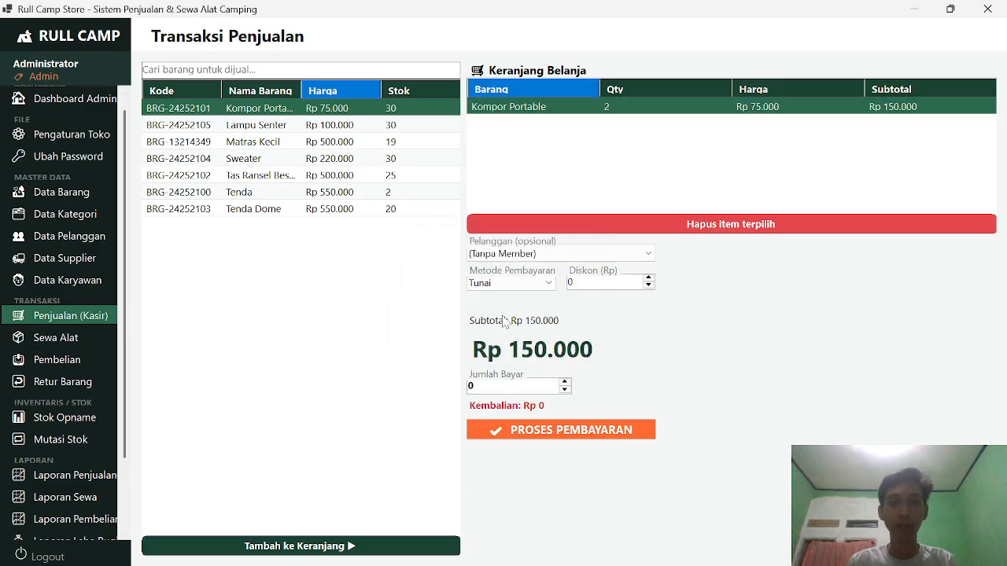
Step: Add 1 Matras Kecil and 1 Tenda Dome, bringing the cart to Rp 1.200.000
left_click(328, 143)
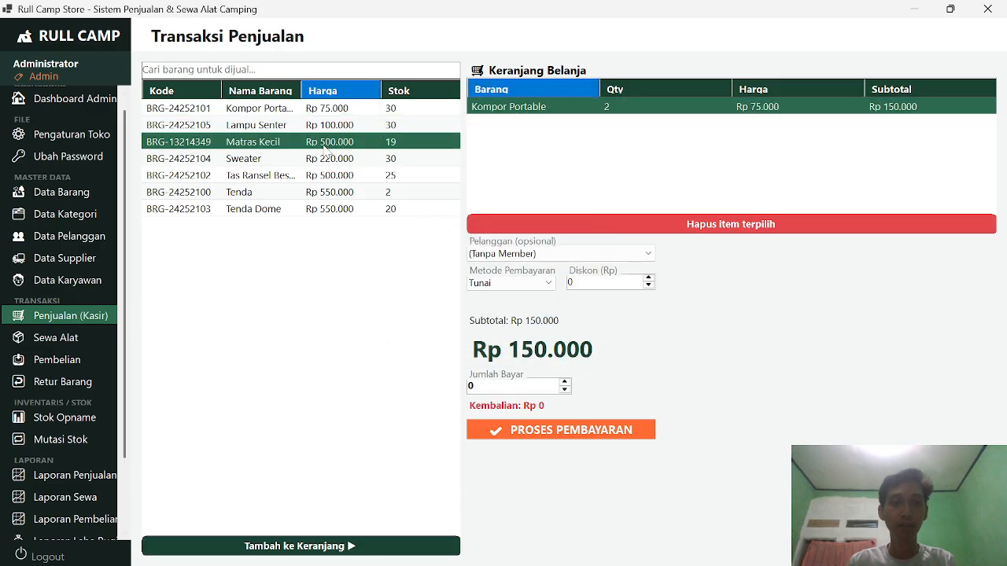
left_click(327, 548)
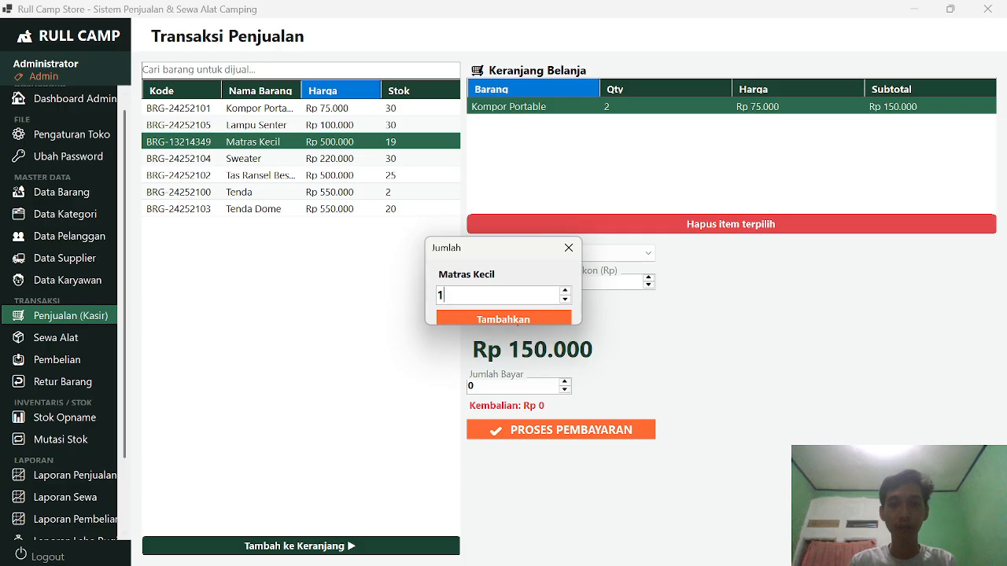
left_click(480, 319)
left_click(384, 209)
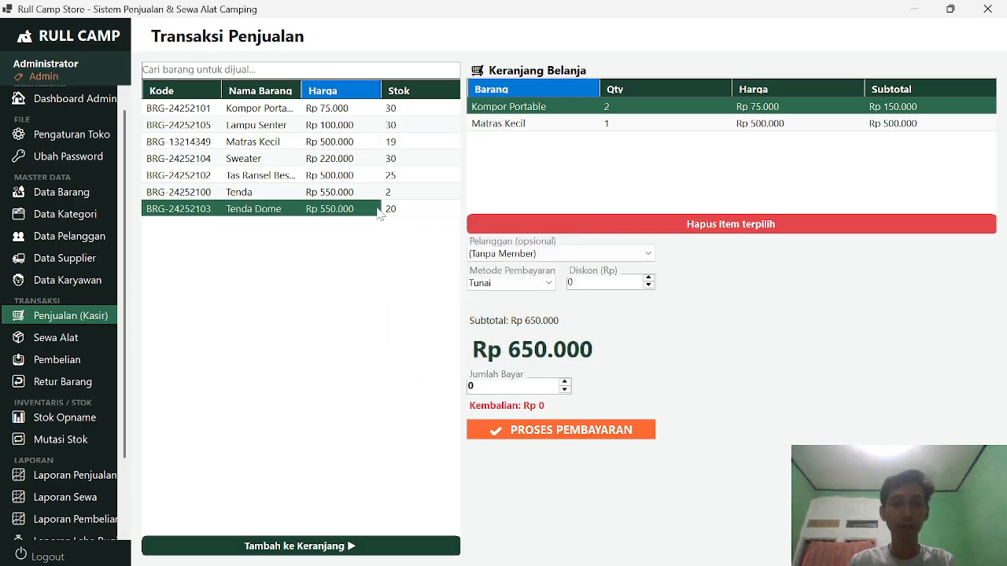
left_click(331, 545)
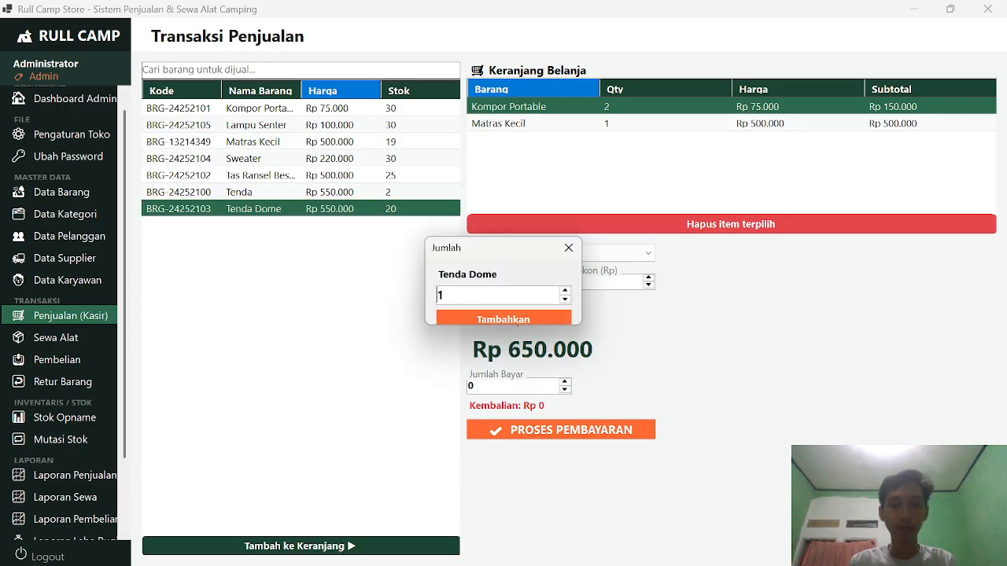
left_click(476, 323)
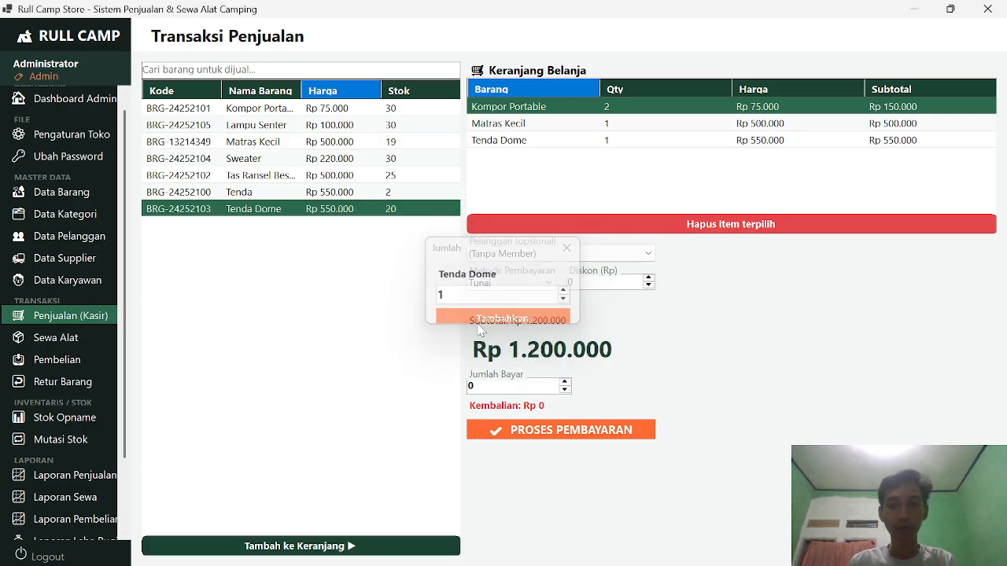
left_click(596, 249)
Step: Assign a member customer to the sale and keep Tunai (cash) as the payment method
left_click(602, 250)
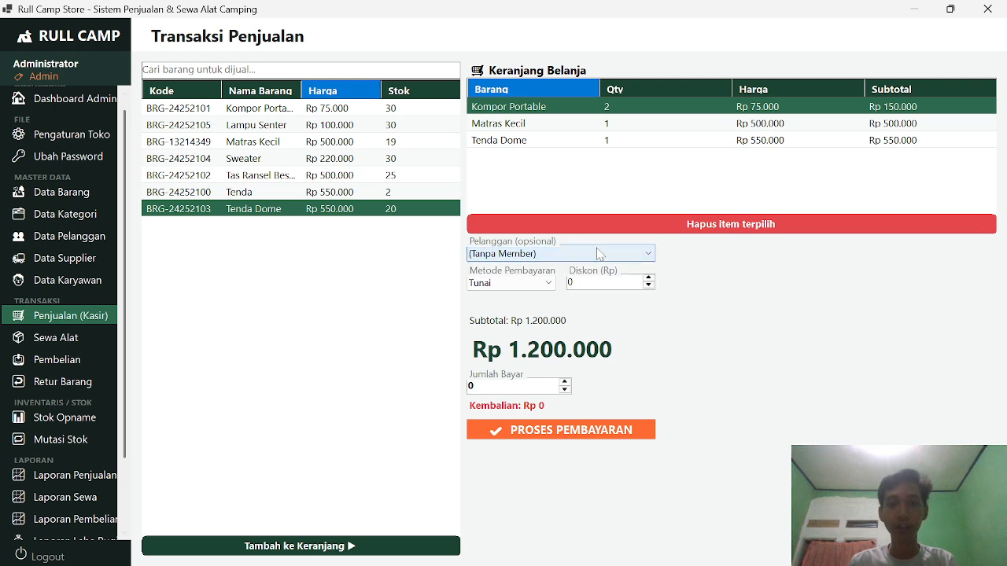
left_click(644, 256)
left_click(643, 256)
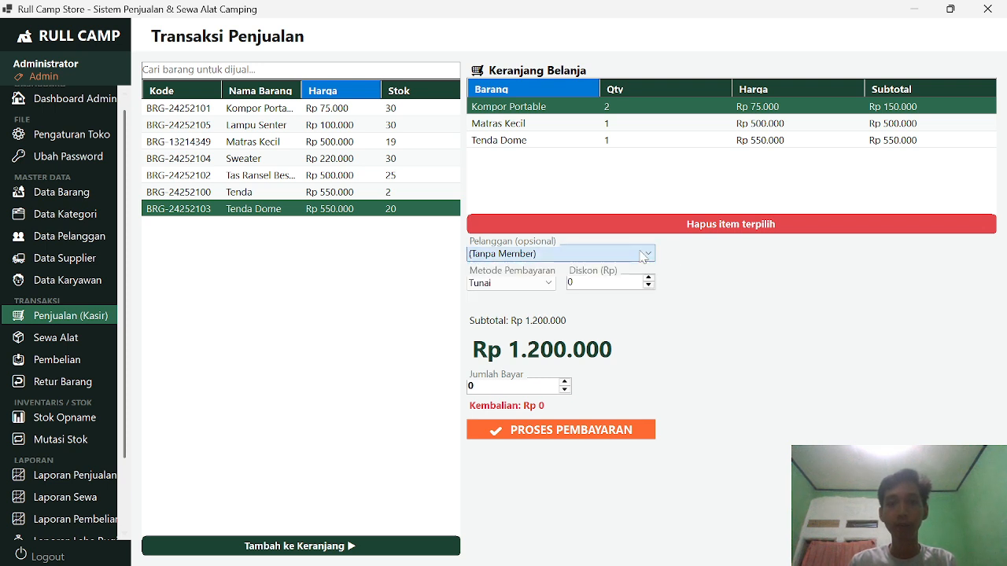
left_click(644, 255)
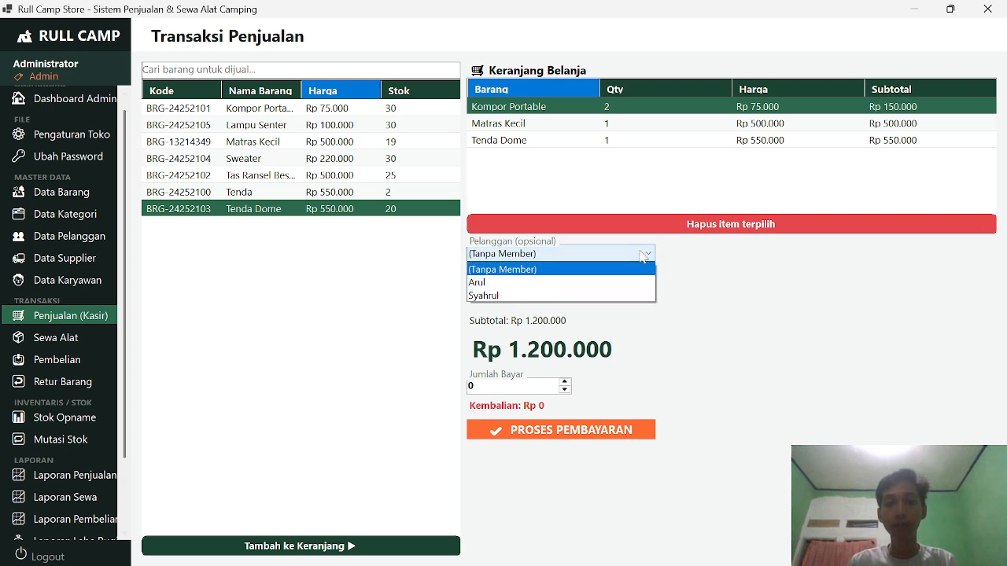
left_click(589, 301)
left_click(588, 254)
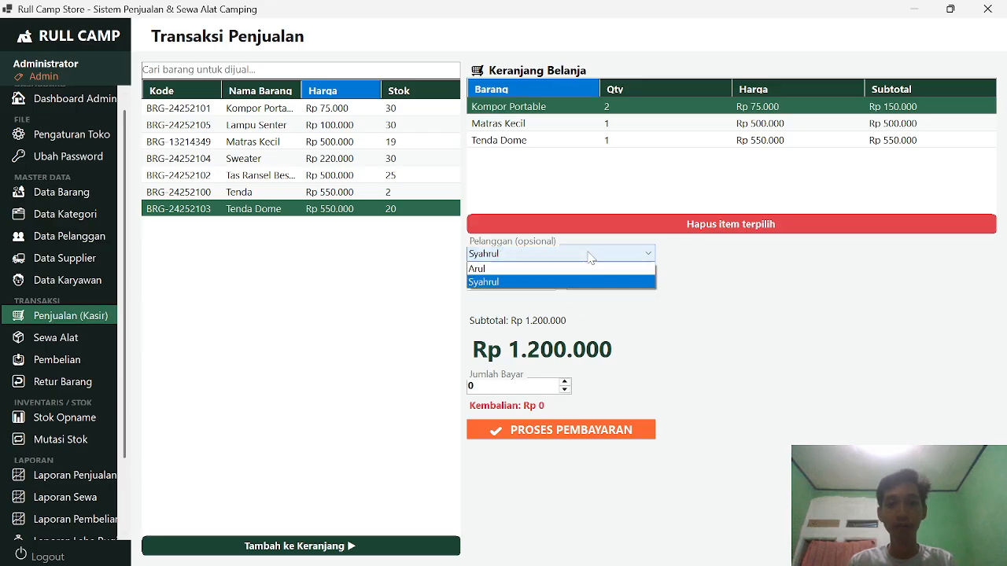
left_click(575, 270)
left_click(571, 255)
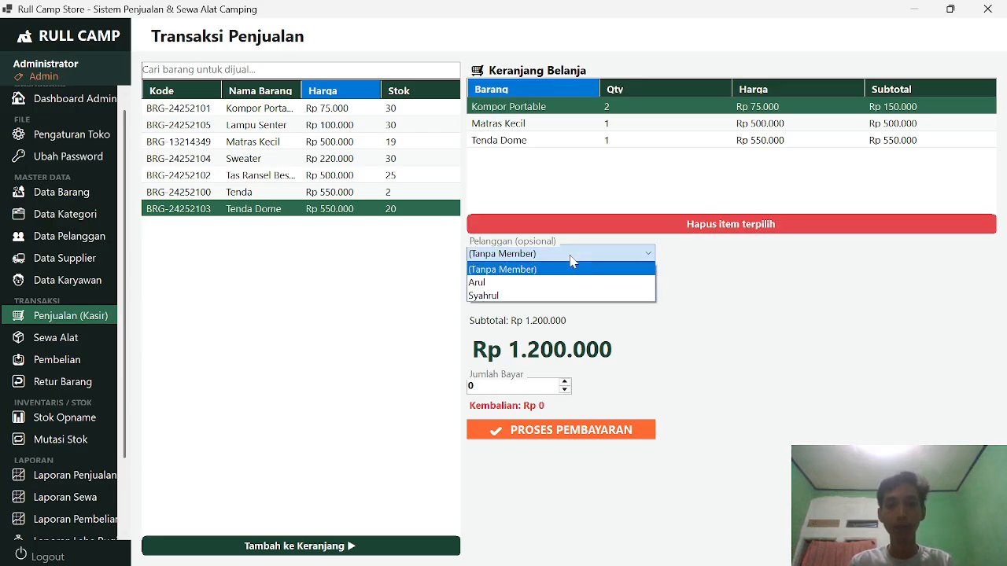
left_click(548, 297)
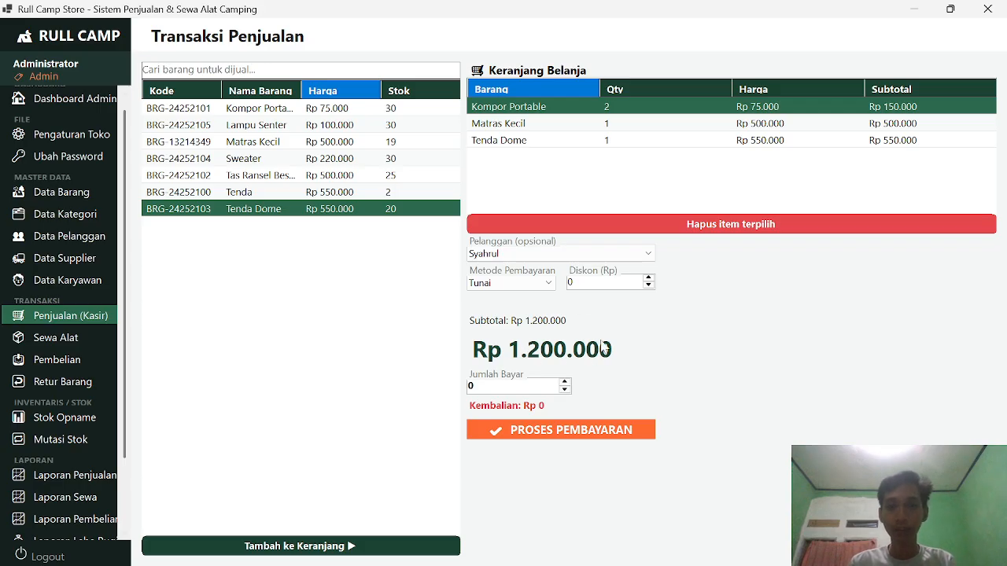
left_click(533, 285)
left_click(533, 289)
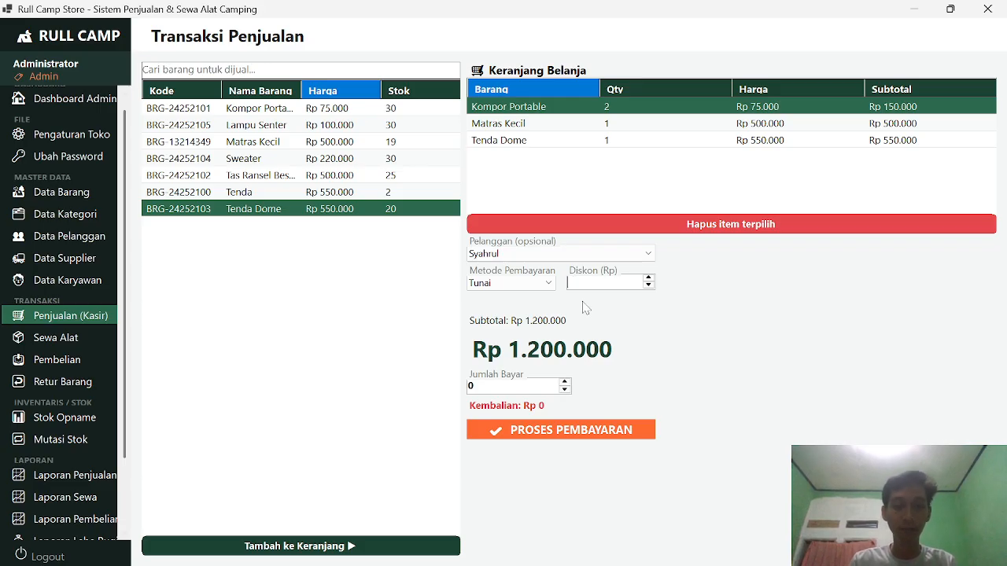
Step: Apply discount 15, pay Rp 1.200.000 and complete the Rp 1.020.000 sale
type("15")
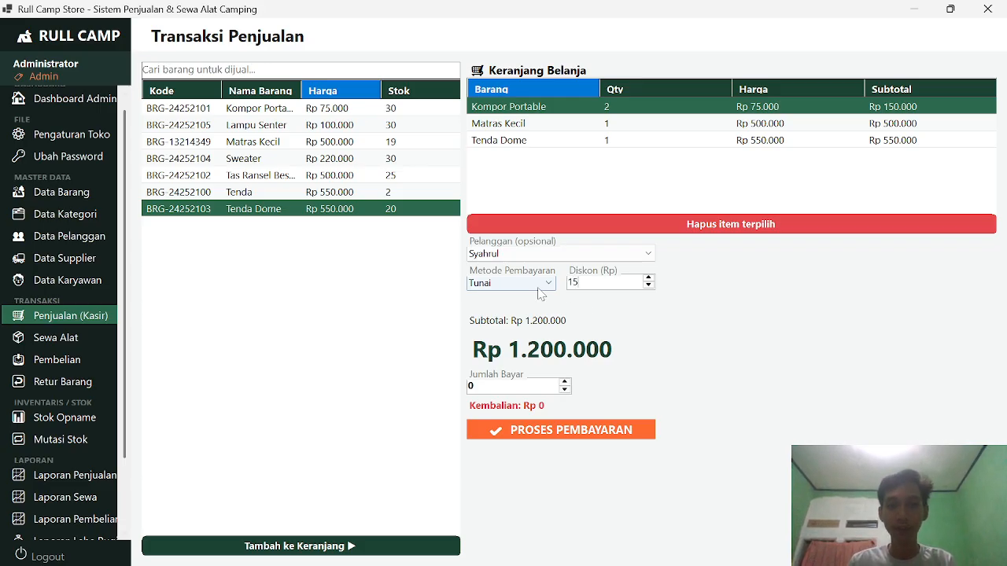
left_click(500, 386)
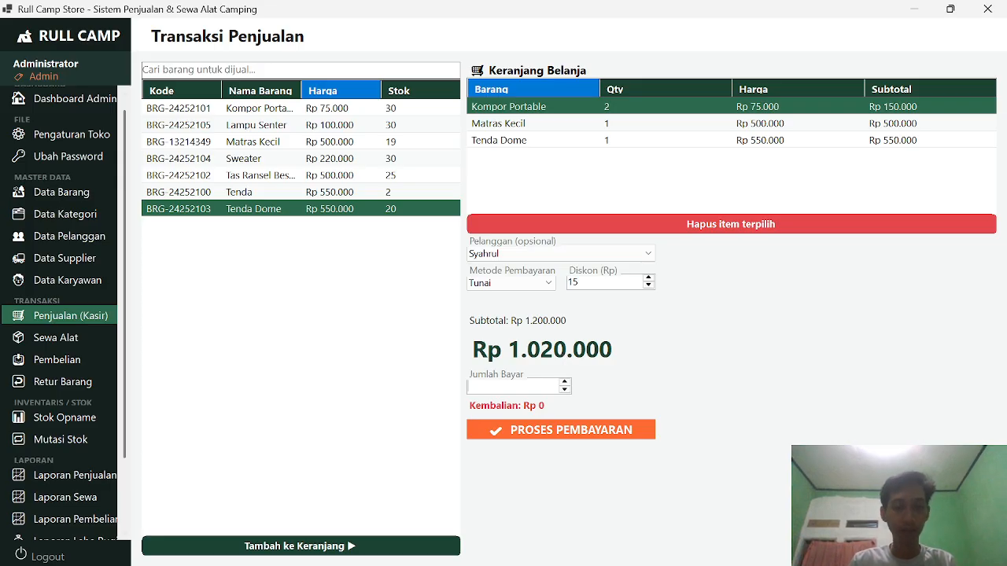
type("12000")
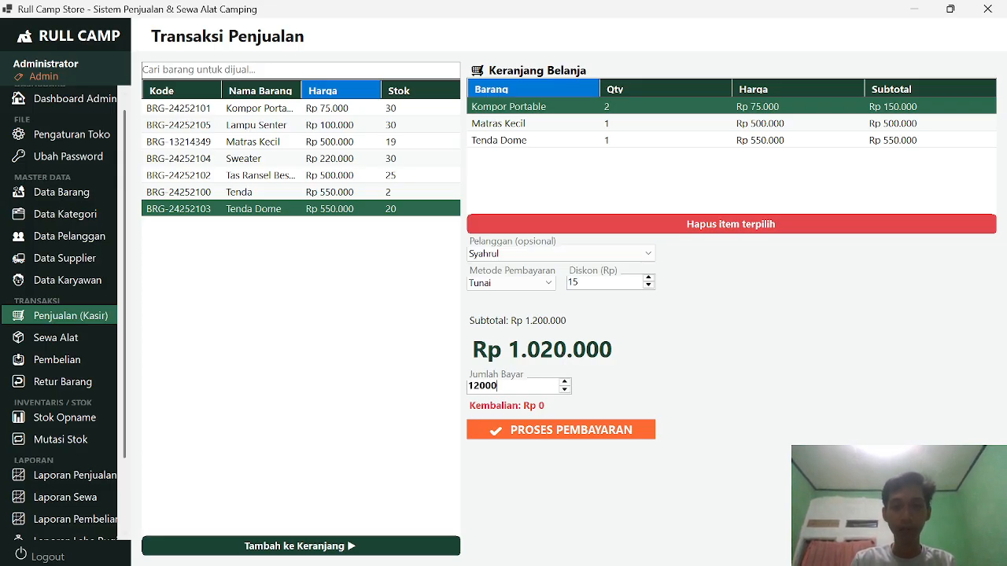
type("000")
key("Tab")
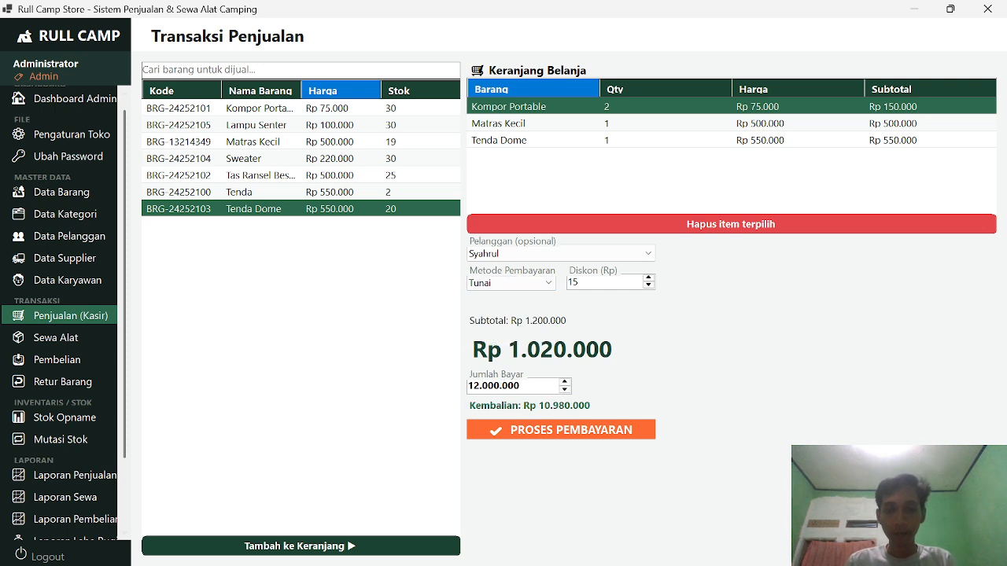
key("BackSpace")
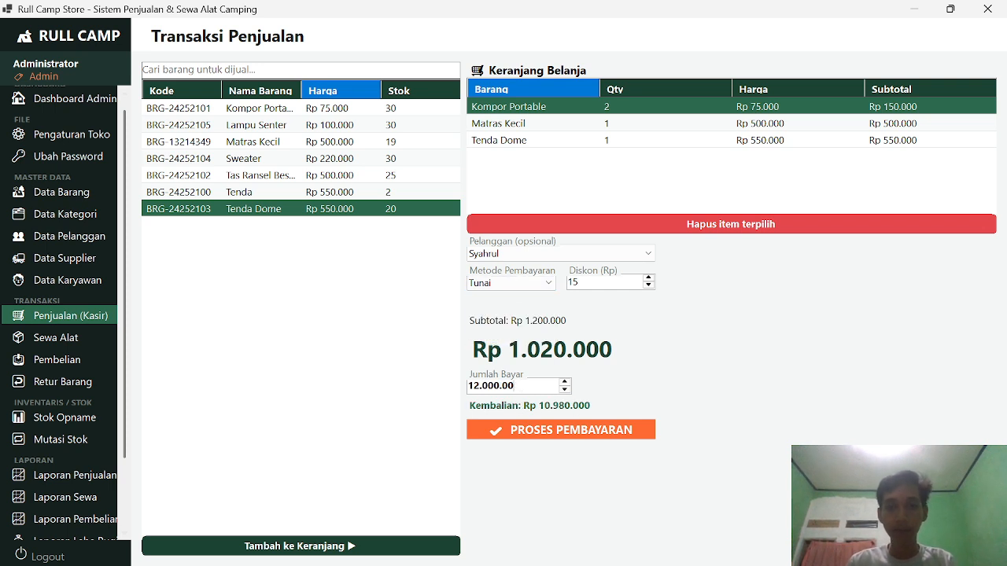
key("Return")
left_click(575, 431)
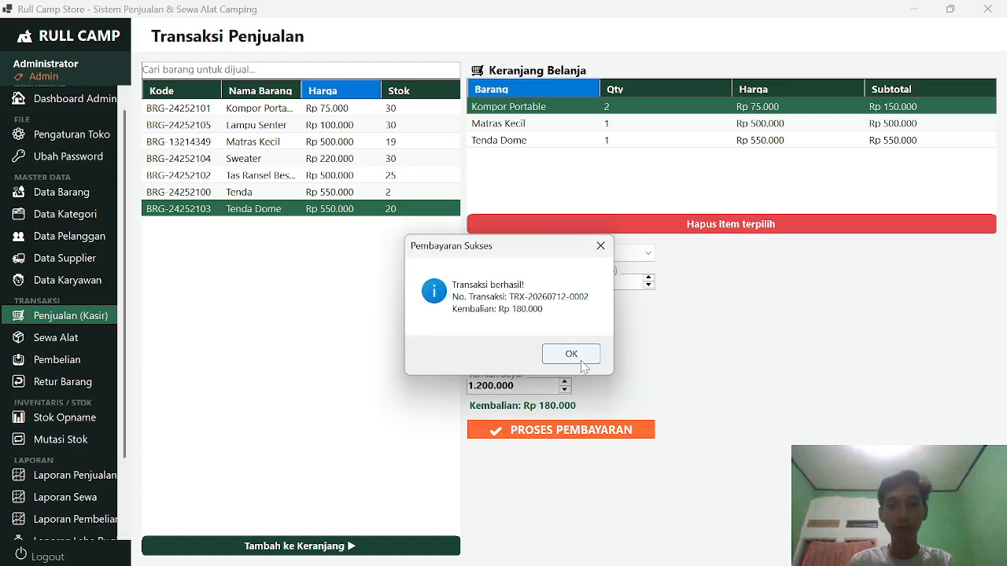
left_click(574, 354)
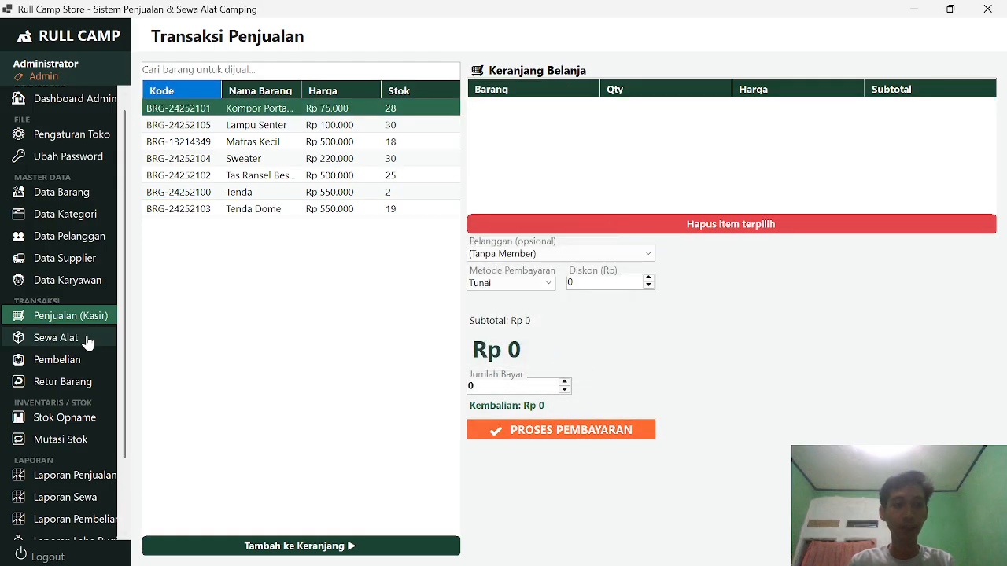
scroll(78, 350, "down", 2)
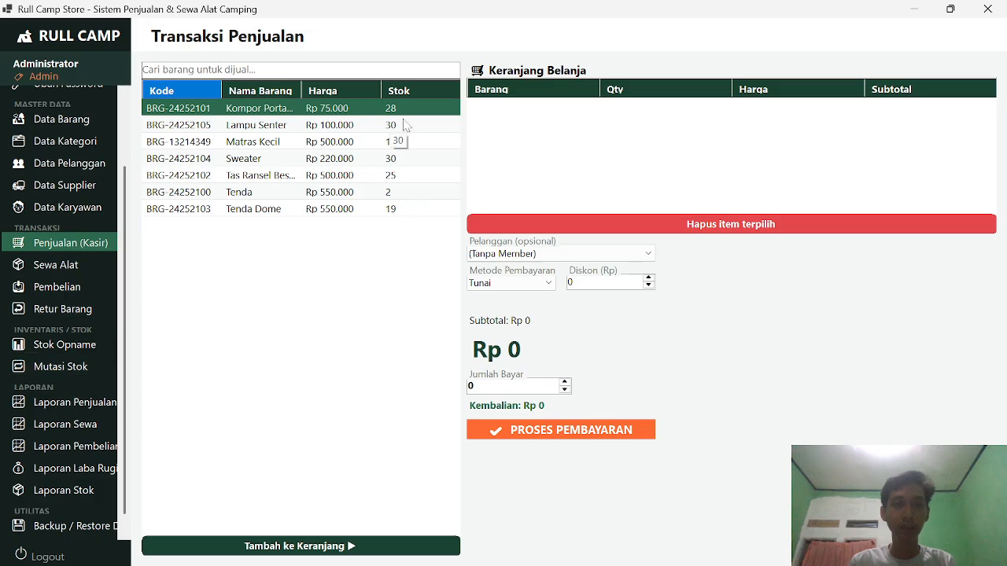
left_click(55, 267)
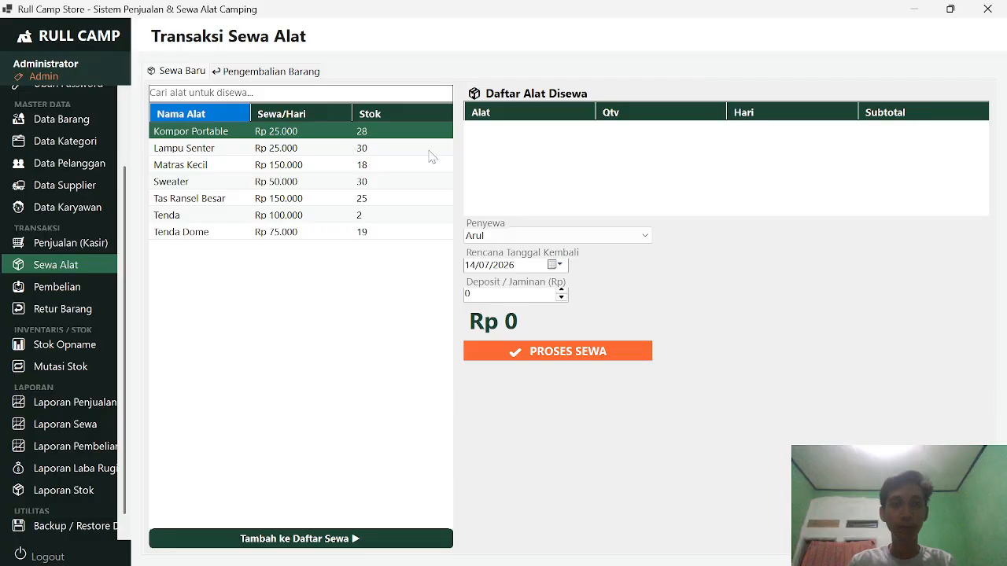
Step: Add 2 Tenda Dome to the rental list
left_click(371, 151)
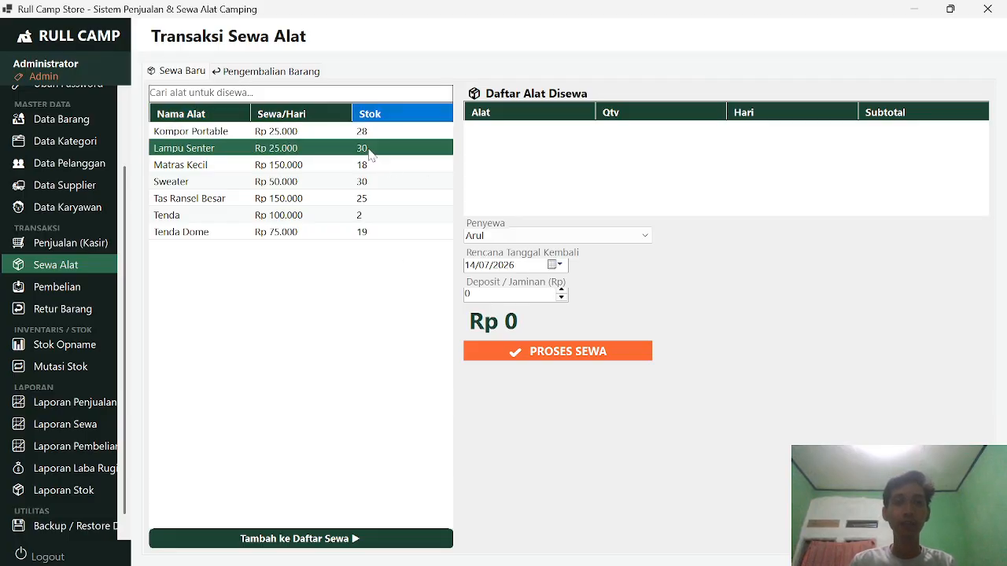
left_click(382, 167)
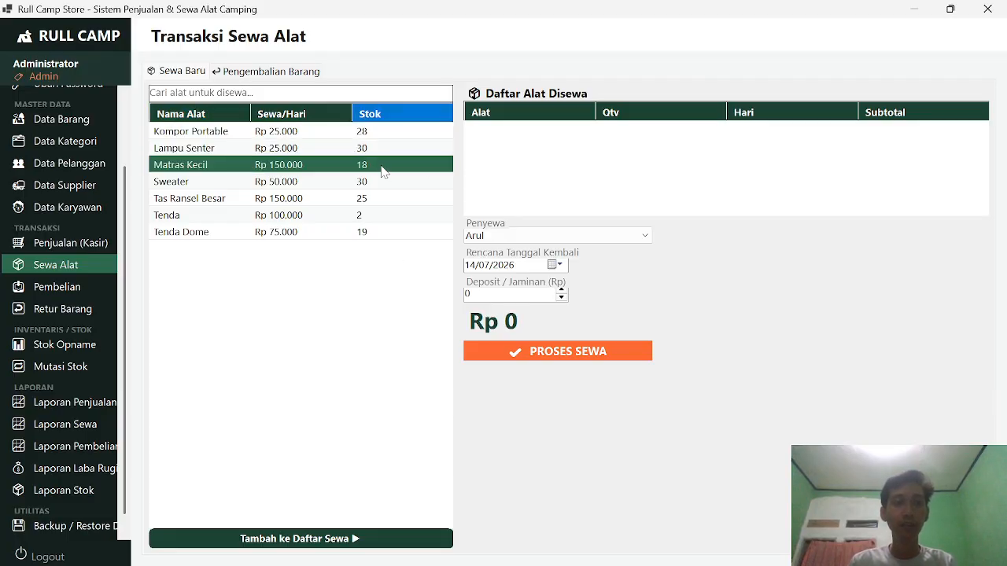
left_click(306, 235)
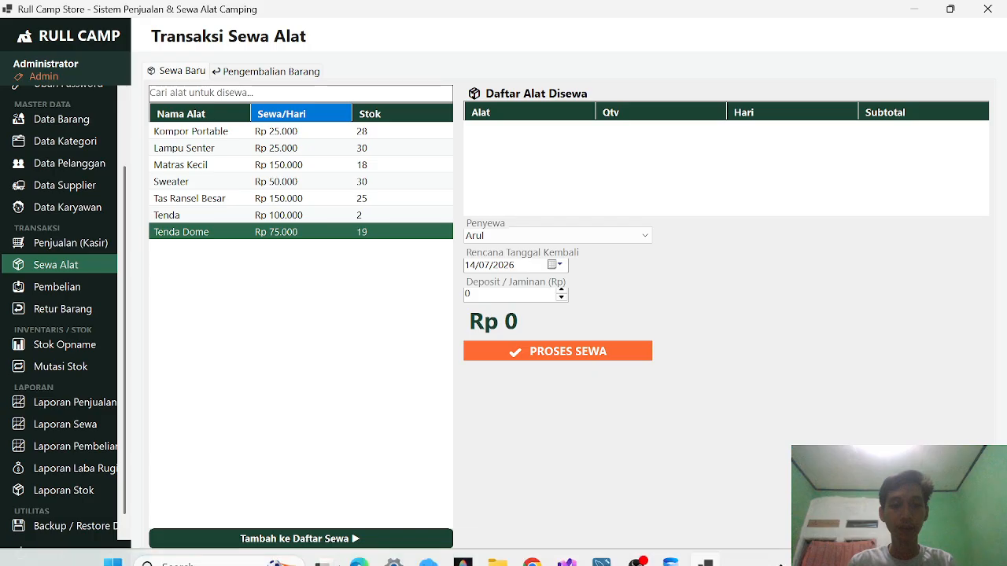
left_click(387, 538)
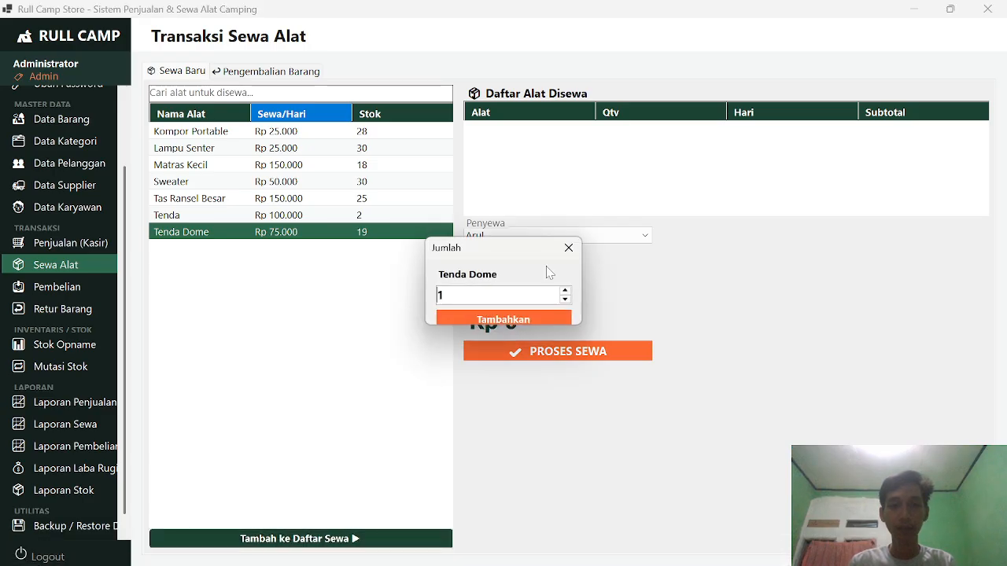
key("BackSpace")
type("2")
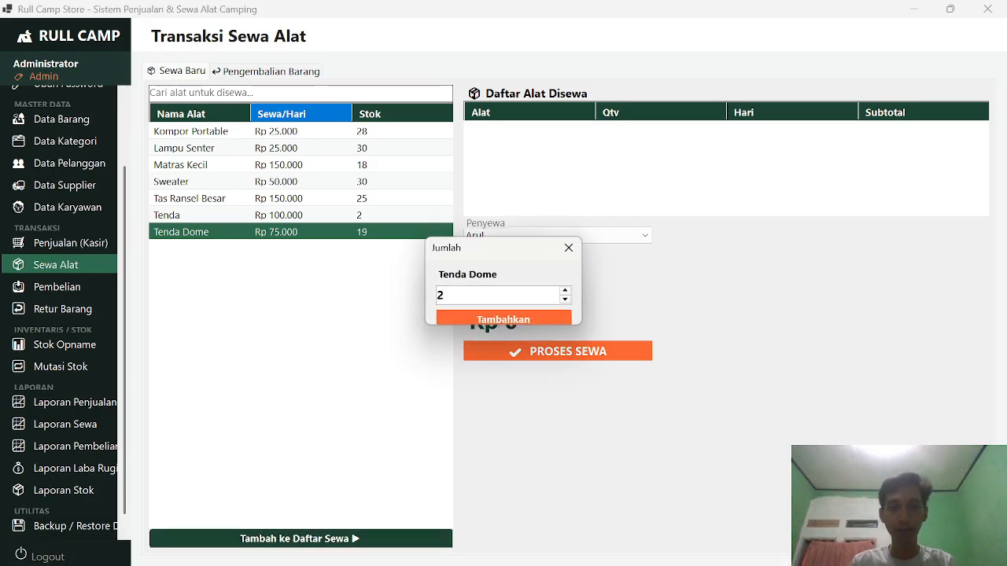
left_click(512, 318)
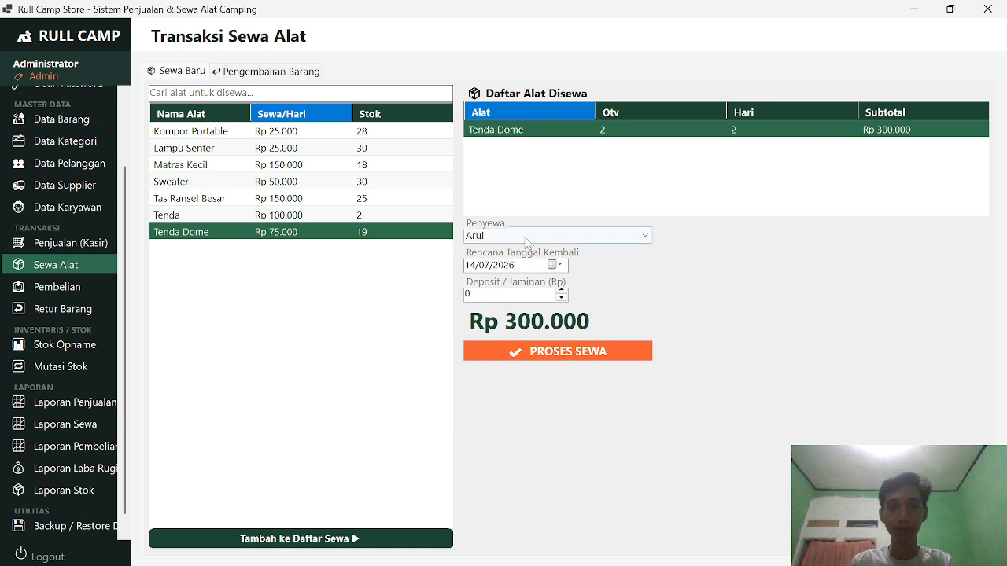
Step: Choose the member renter, return date 15/07/2026 and Rp 100.000 deposit, then process the rental
left_click(553, 240)
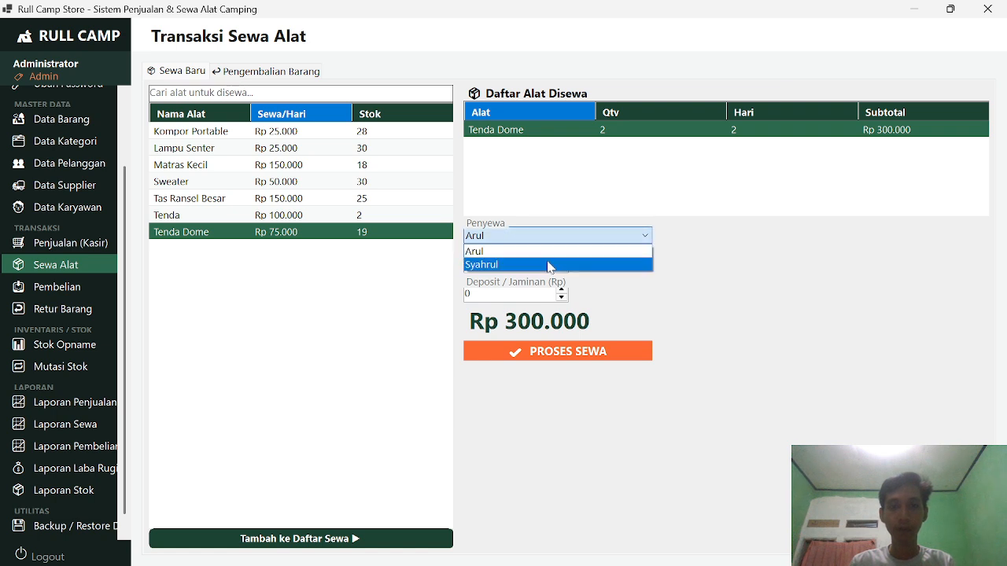
left_click(554, 260)
left_click(554, 265)
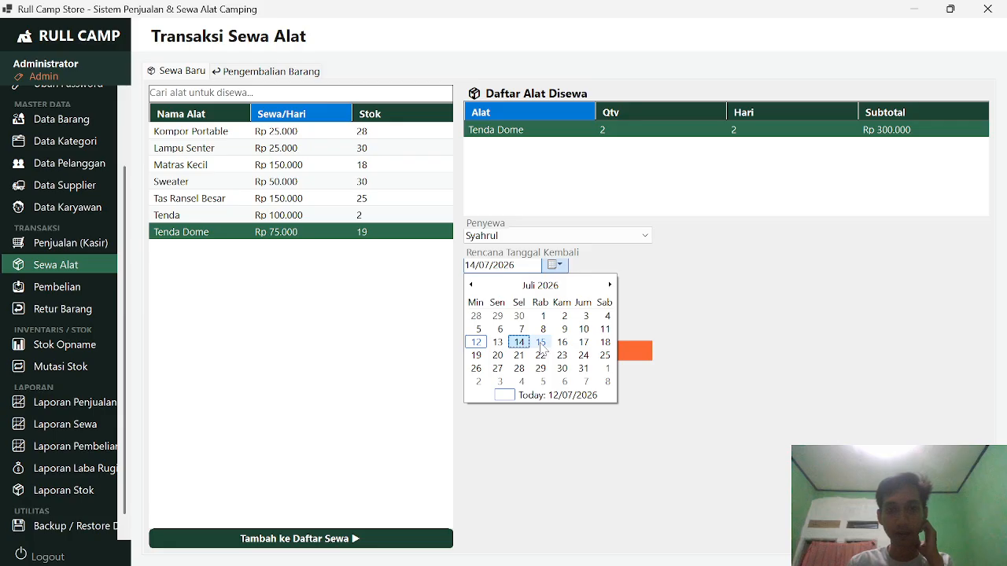
left_click(547, 344)
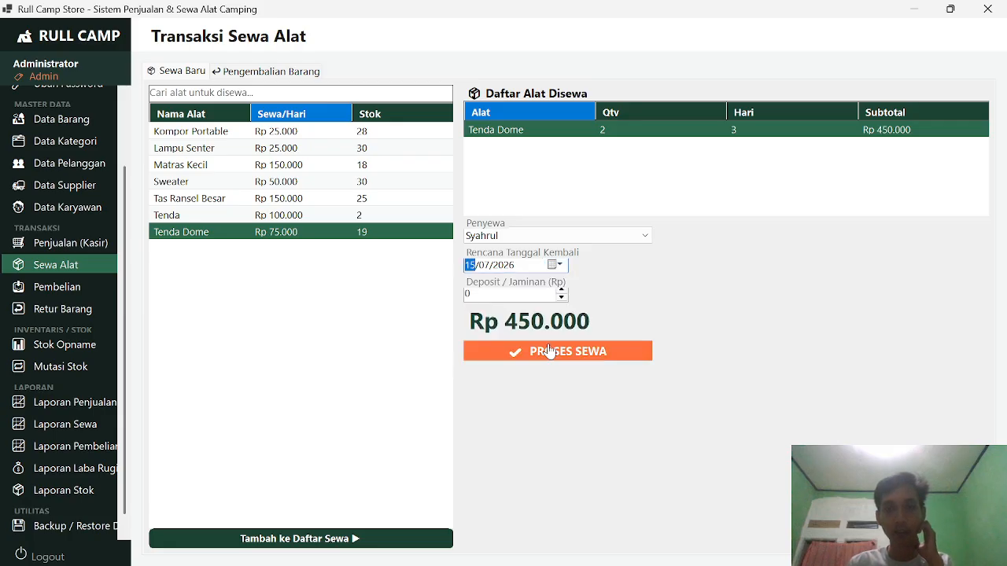
left_click(523, 295)
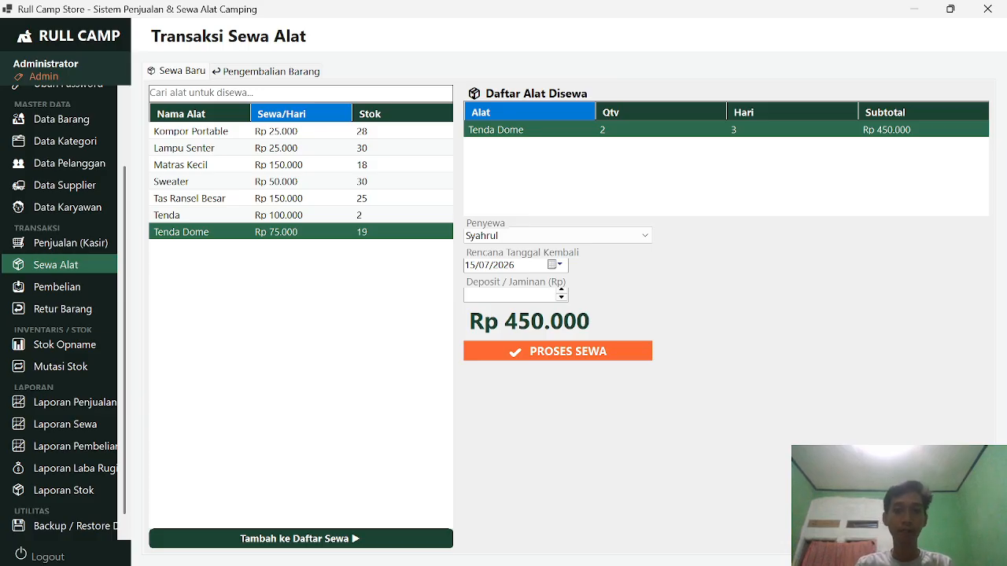
key("BackSpace")
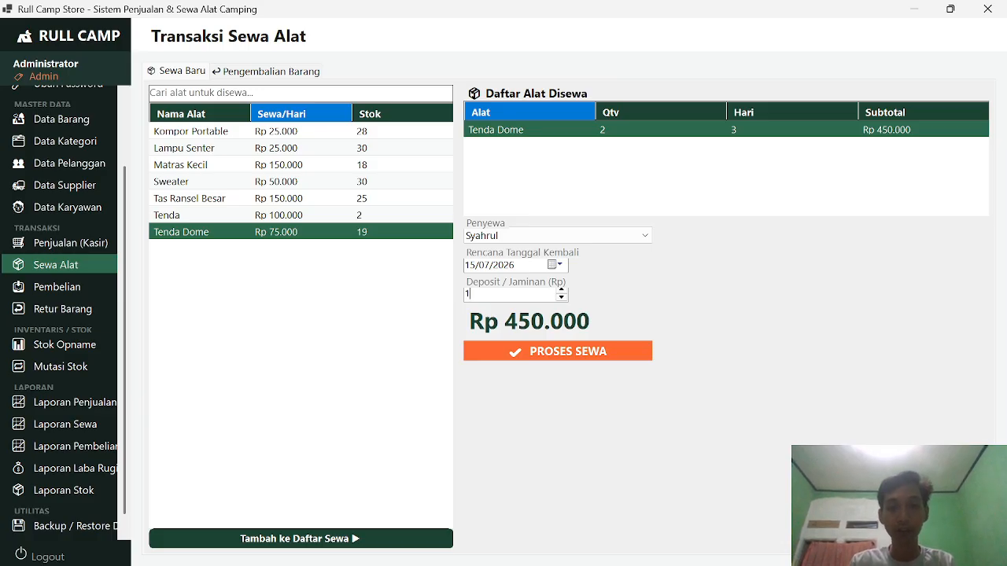
type("100000")
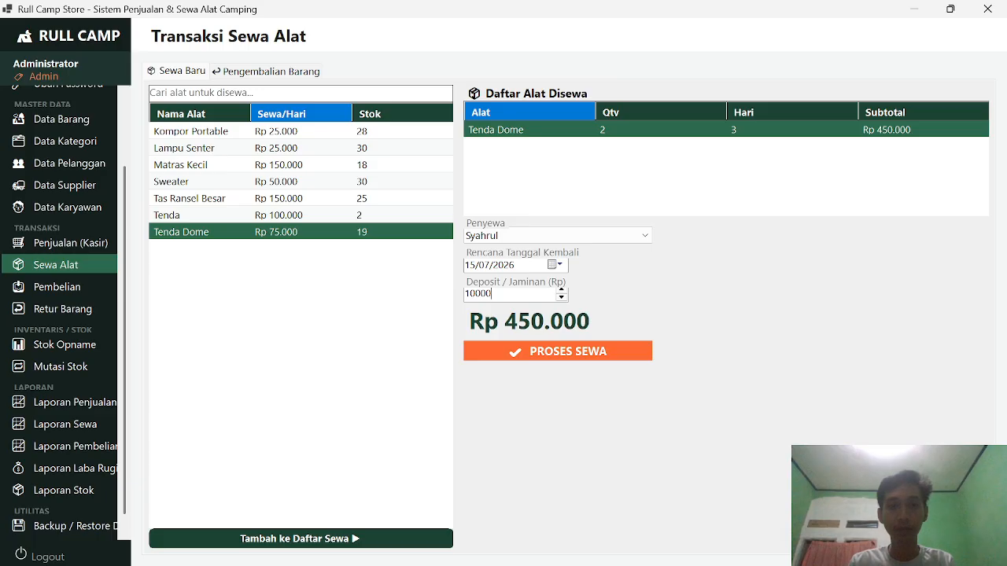
left_click(555, 265)
left_click(555, 265)
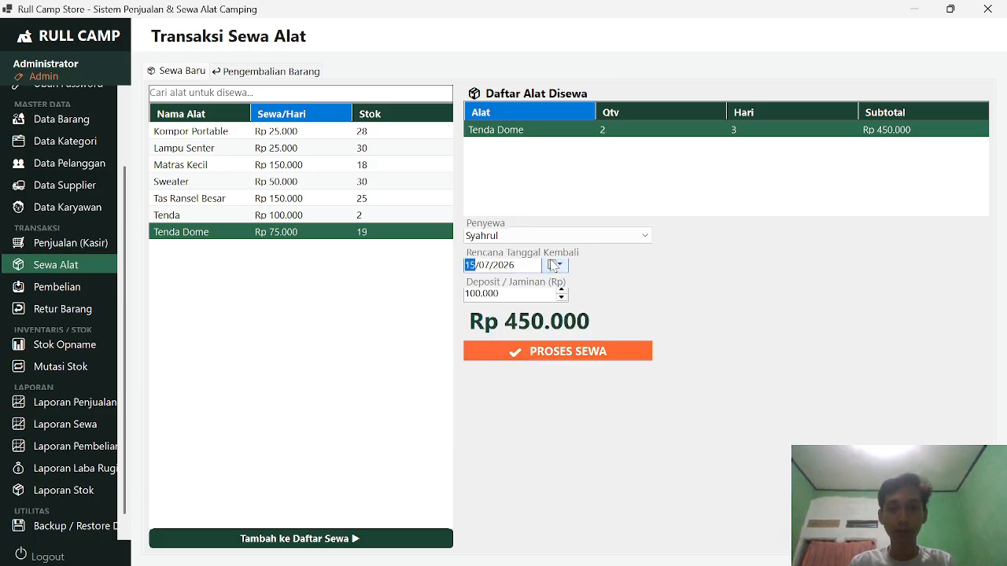
left_click(603, 356)
left_click(577, 364)
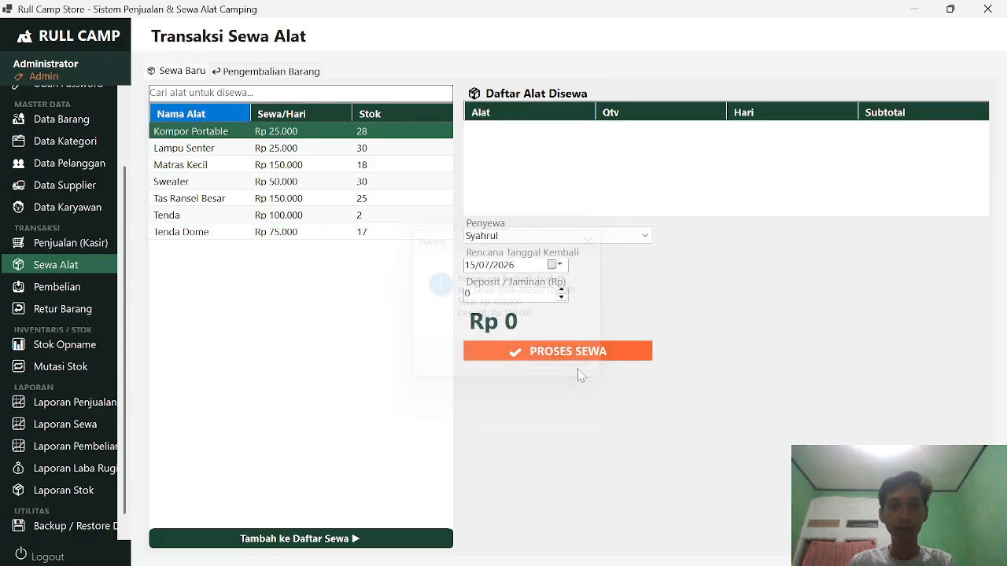
left_click(89, 287)
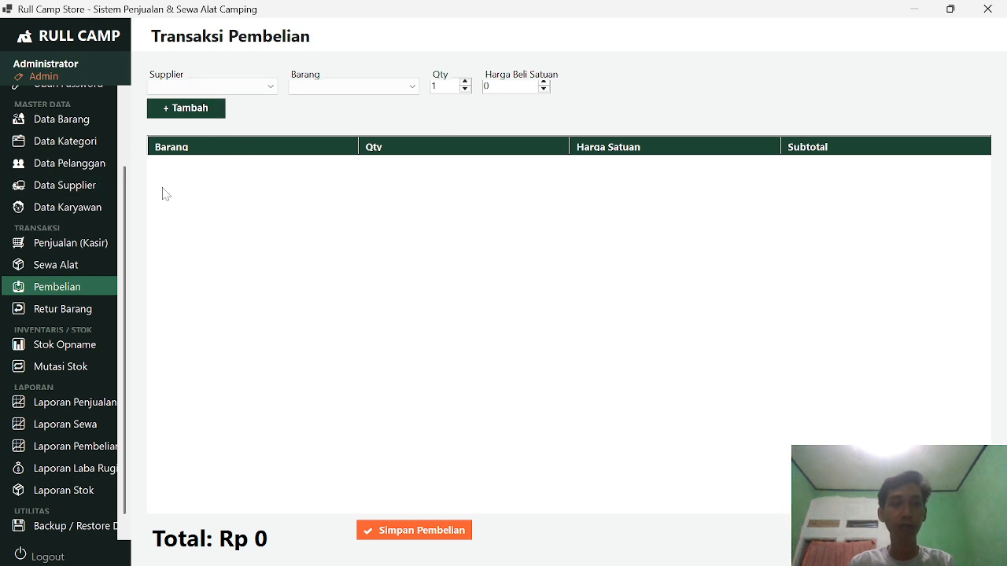
Step: Choose the supplier and Tenda Dome as the item for the purchase
left_click(253, 89)
left_click(253, 90)
left_click(253, 89)
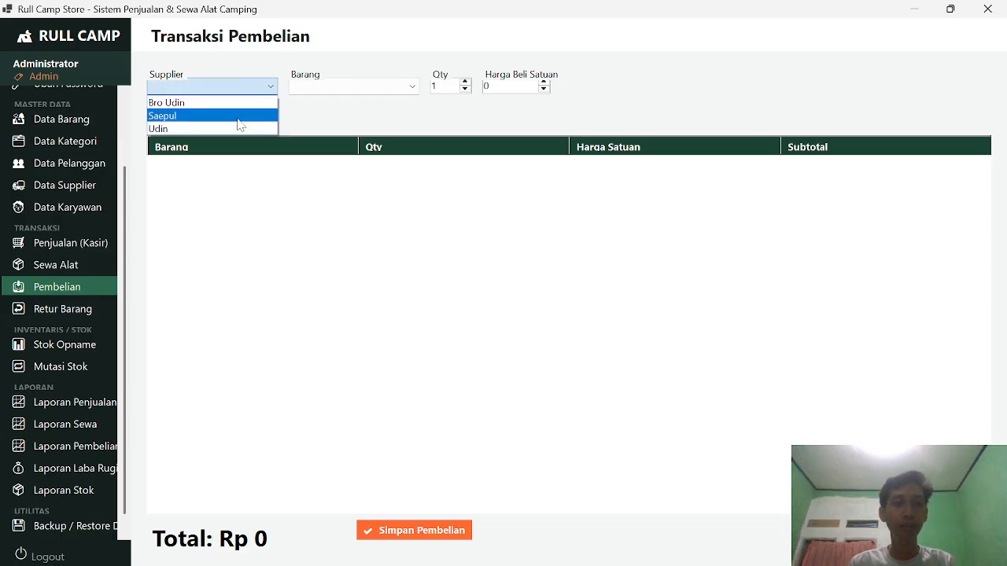
left_click(240, 124)
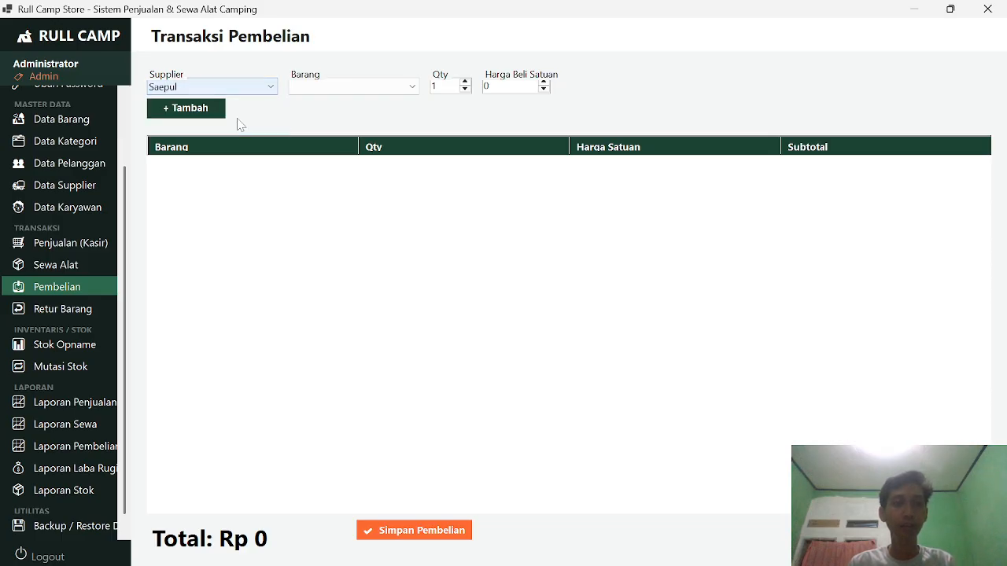
left_click(335, 95)
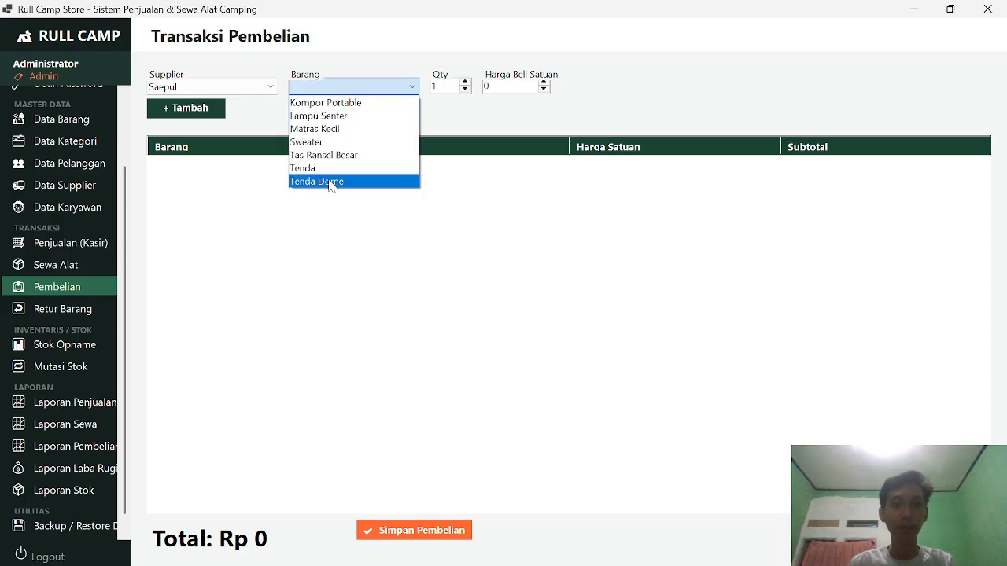
left_click(331, 182)
left_click(452, 85)
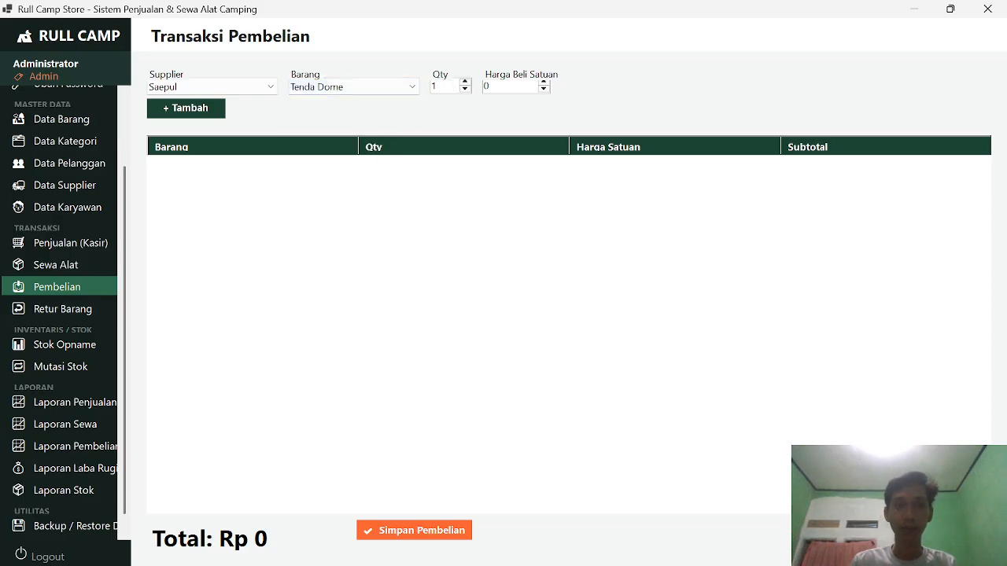
Step: Enter quantity 10 at Rp 350.000 each, add the line and save the Rp 3.500.000 purchase
type("10")
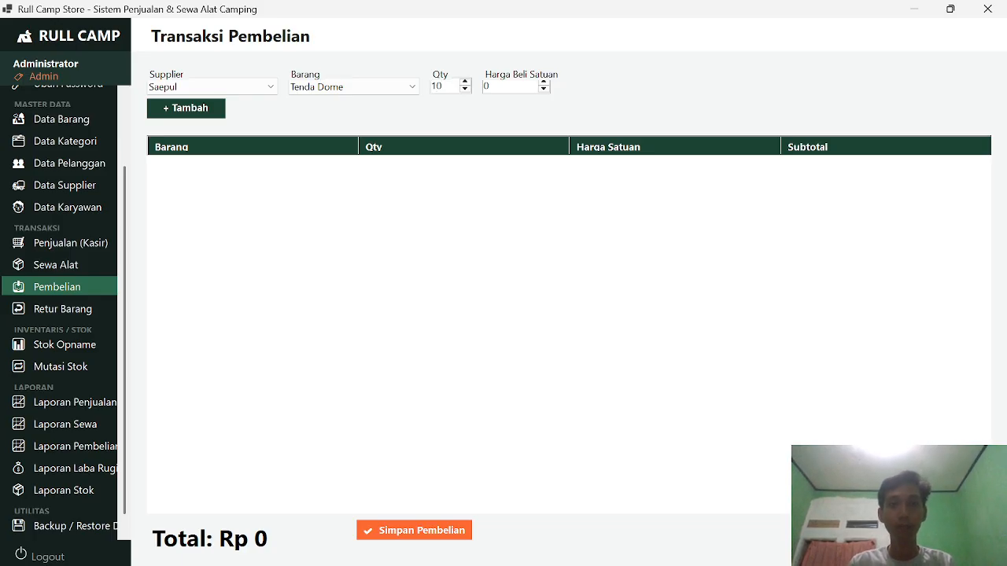
key("BackSpace")
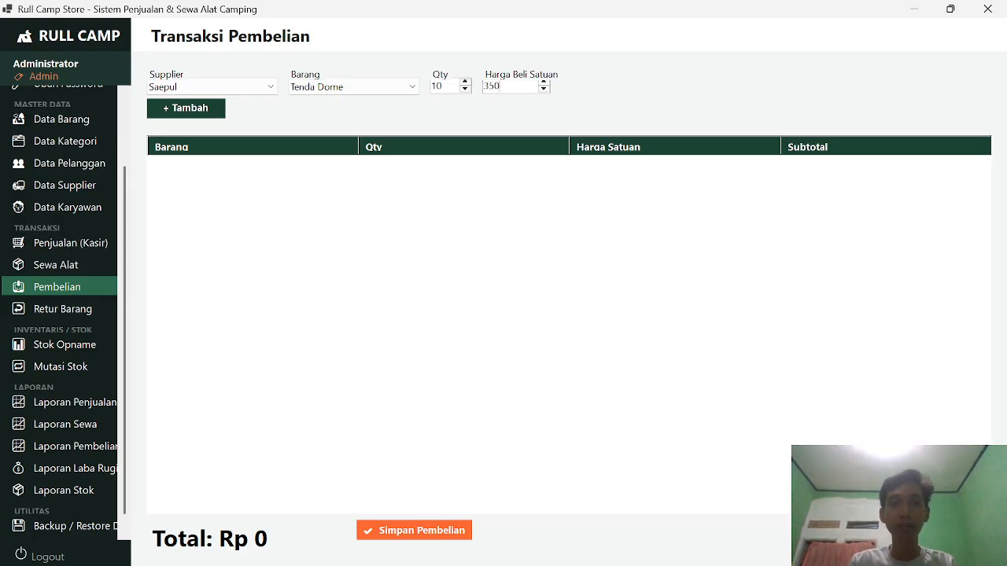
type("0000")
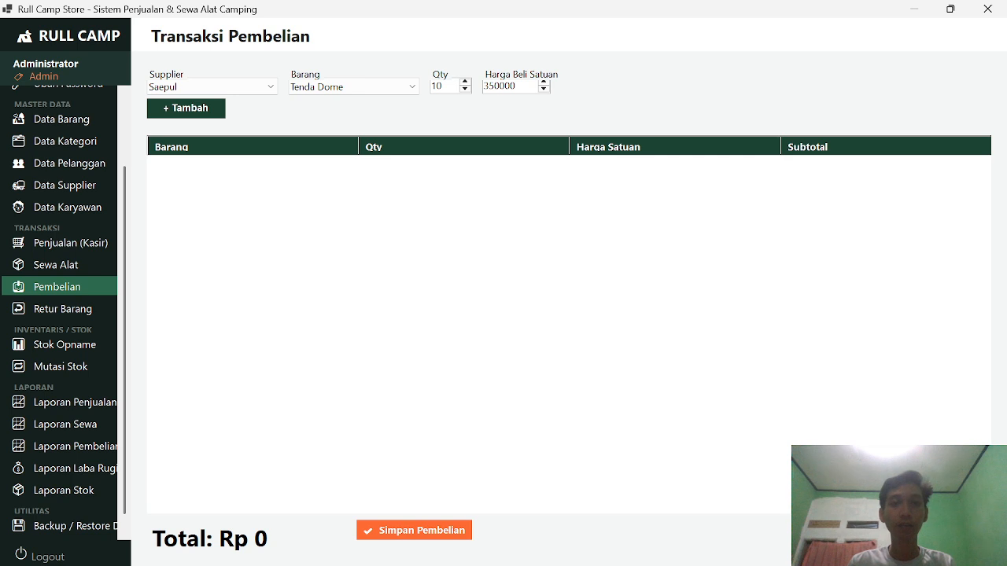
left_click(201, 111)
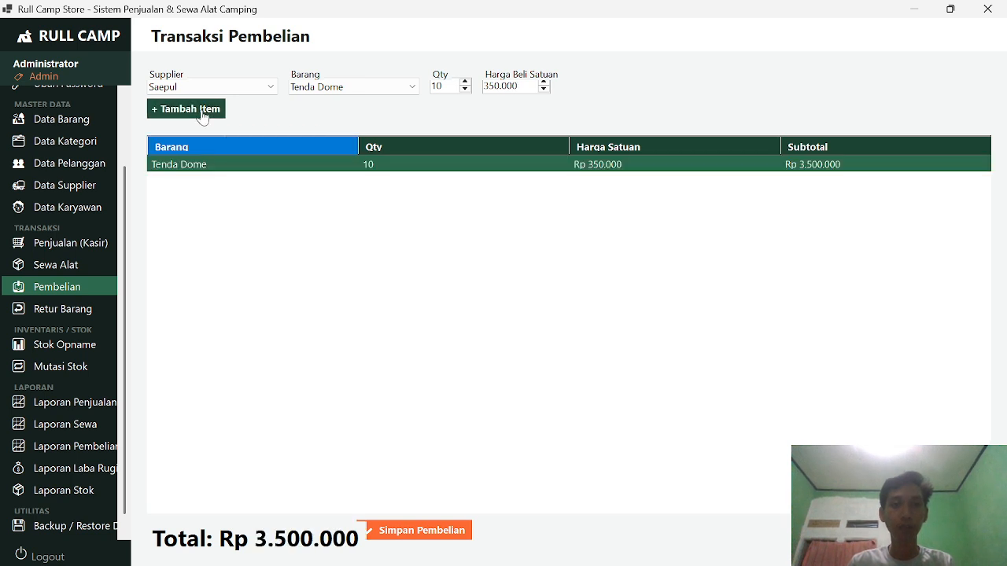
left_click(420, 530)
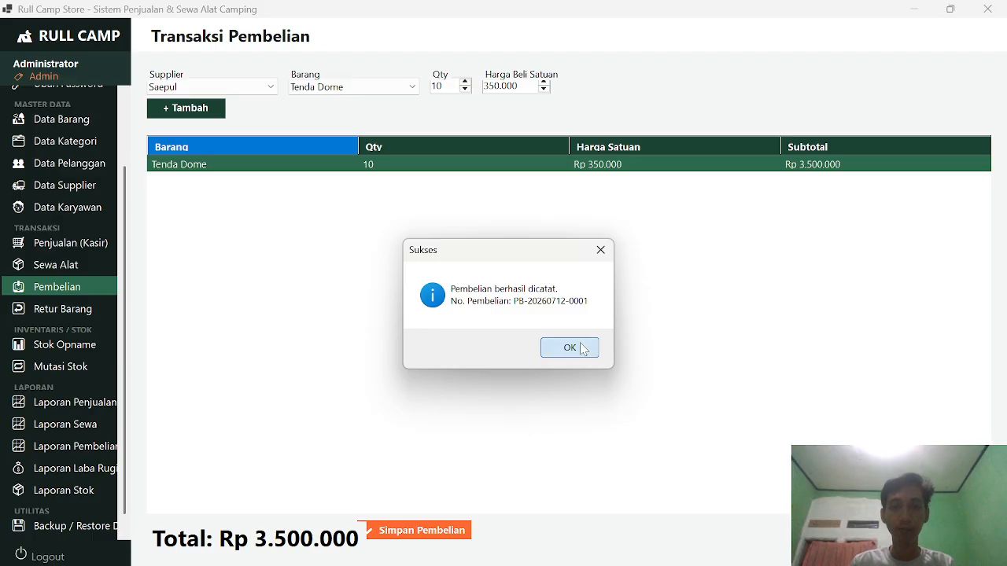
left_click(570, 348)
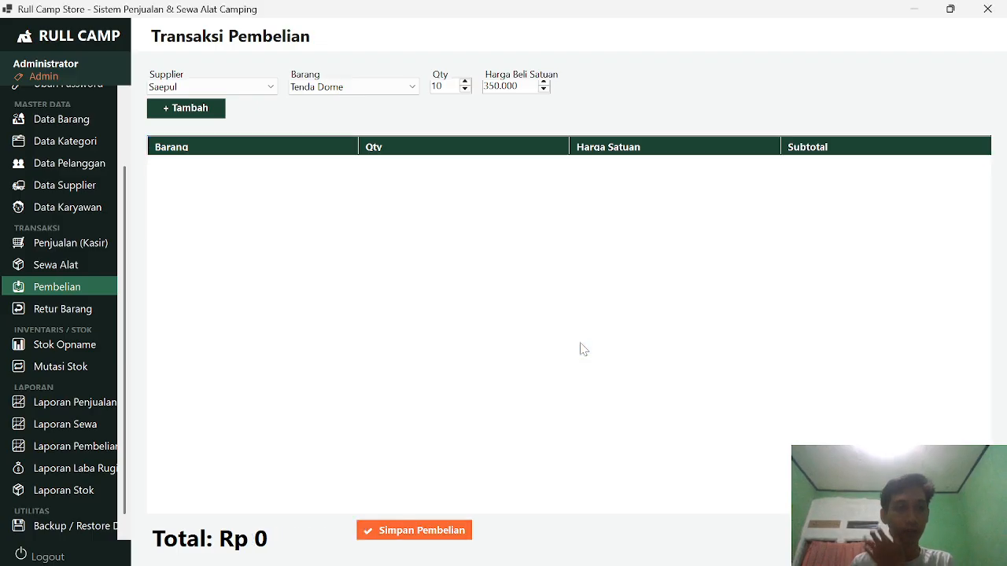
Step: Check the Retur Barang return types, keeping Retur Jual, then open the Laporan Penjualan report
left_click(78, 308)
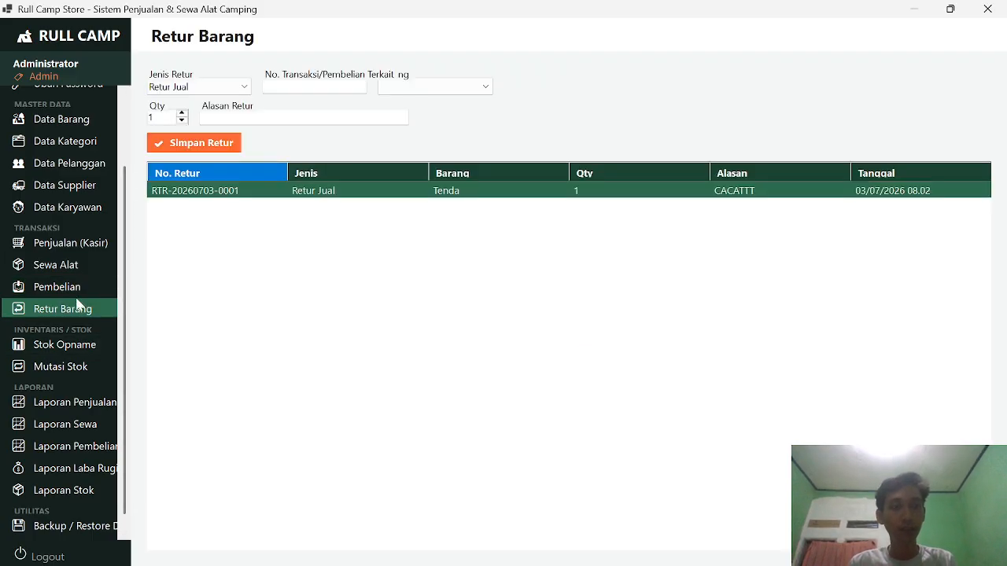
left_click(235, 89)
left_click(238, 90)
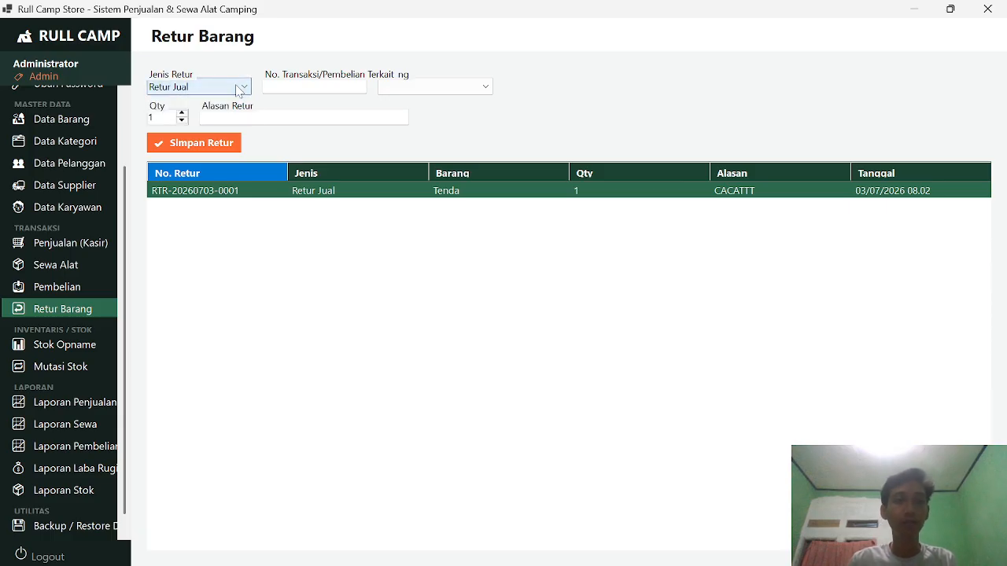
left_click(238, 89)
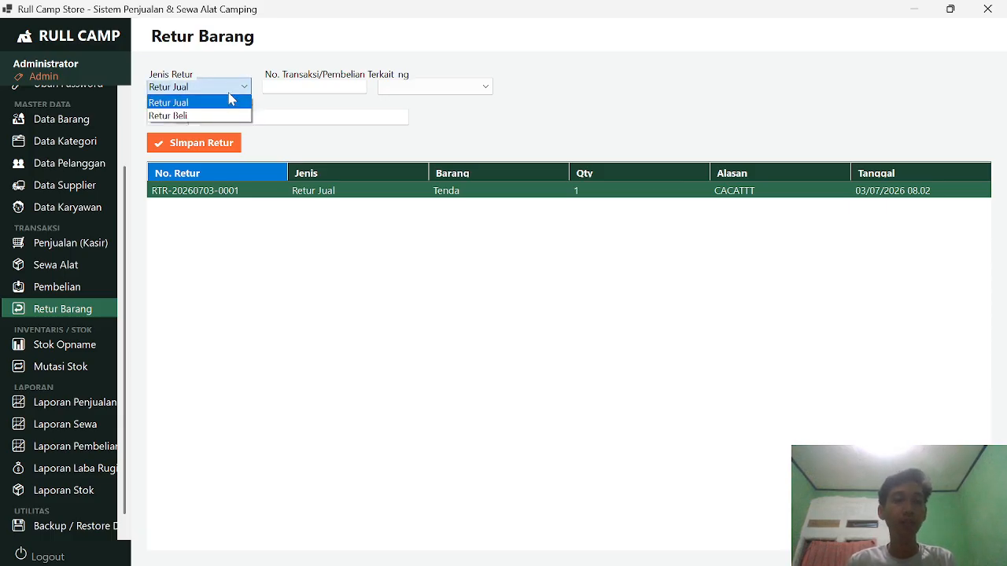
left_click(231, 101)
left_click(239, 88)
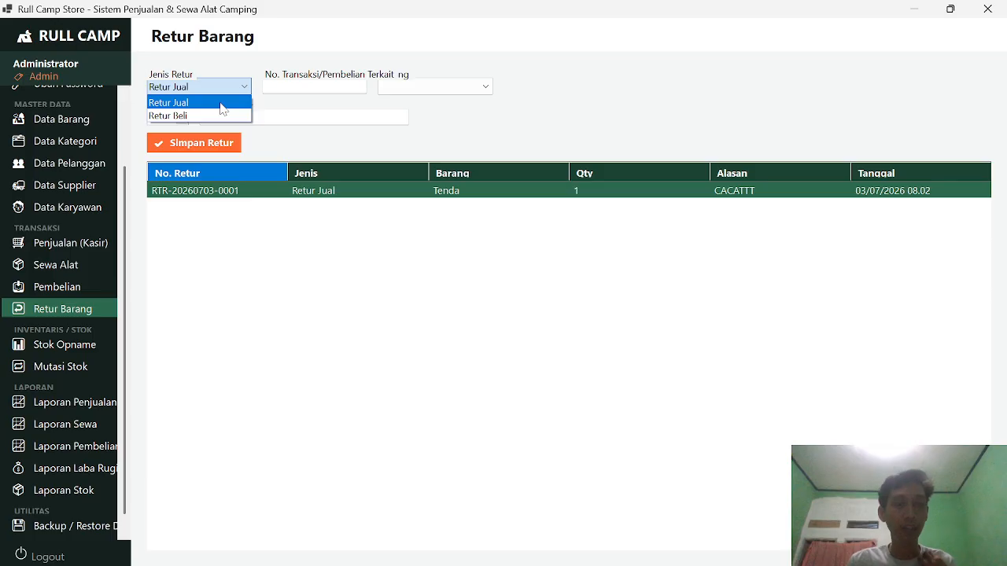
left_click(221, 105)
left_click(242, 86)
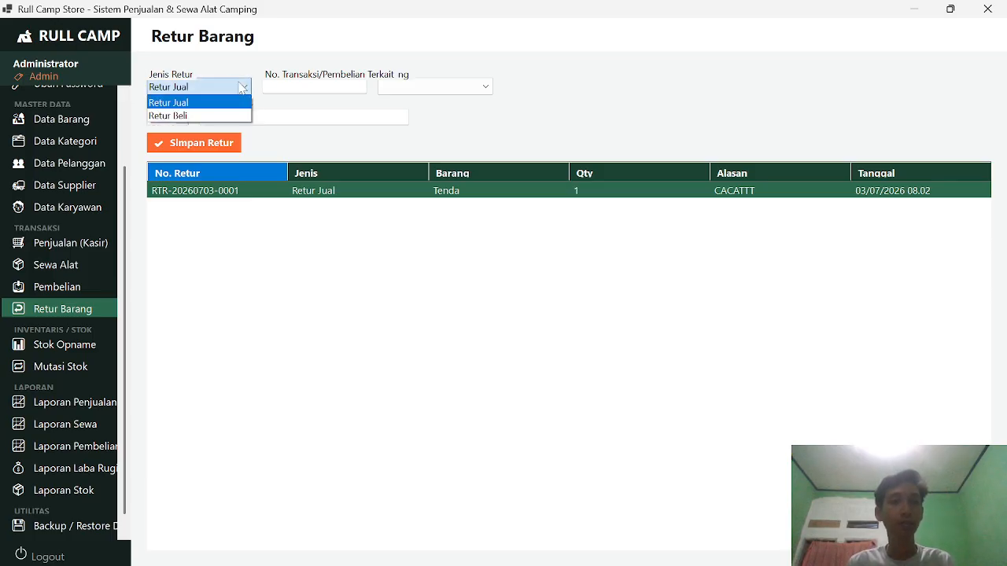
left_click(242, 88)
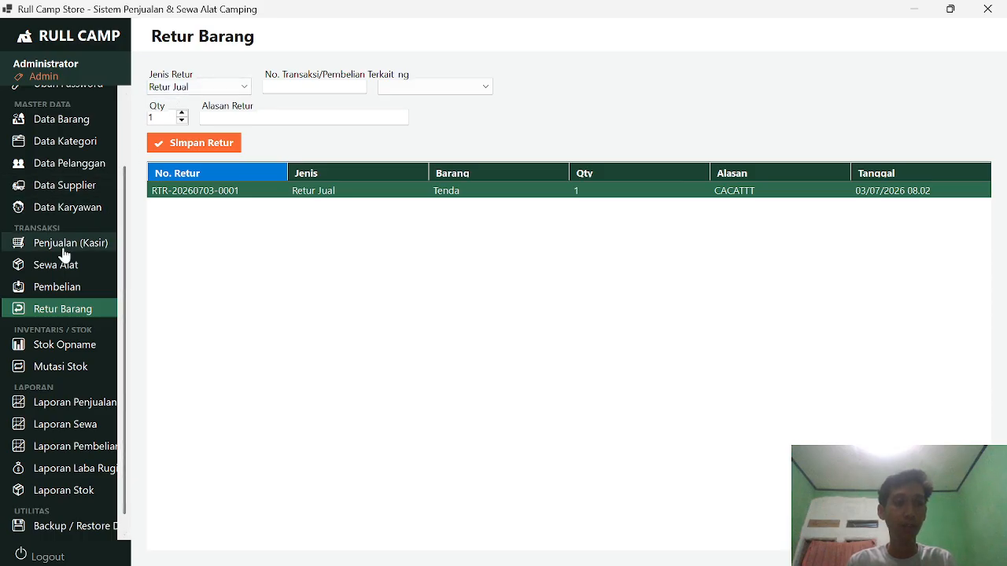
scroll(63, 332, "down", 1)
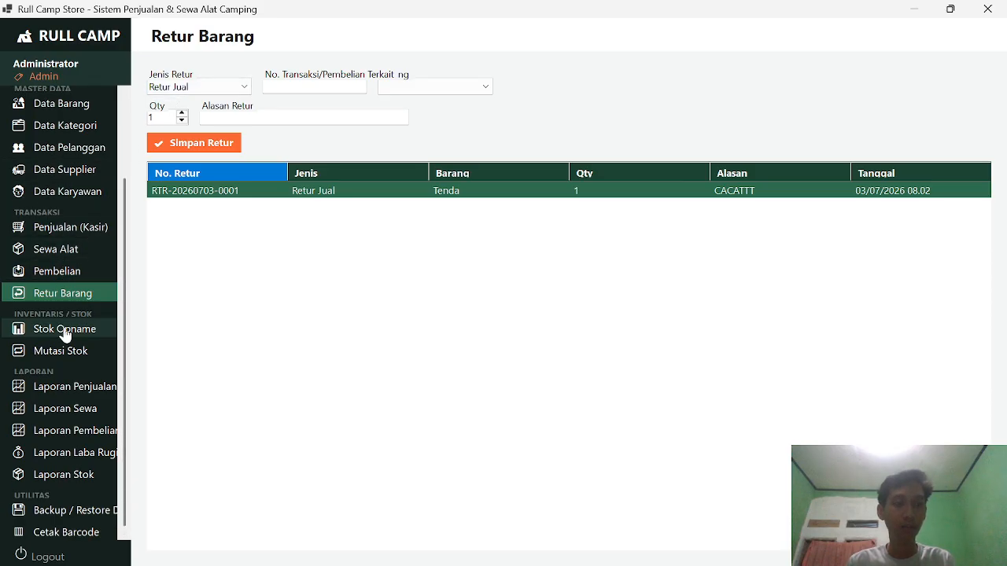
left_click(94, 388)
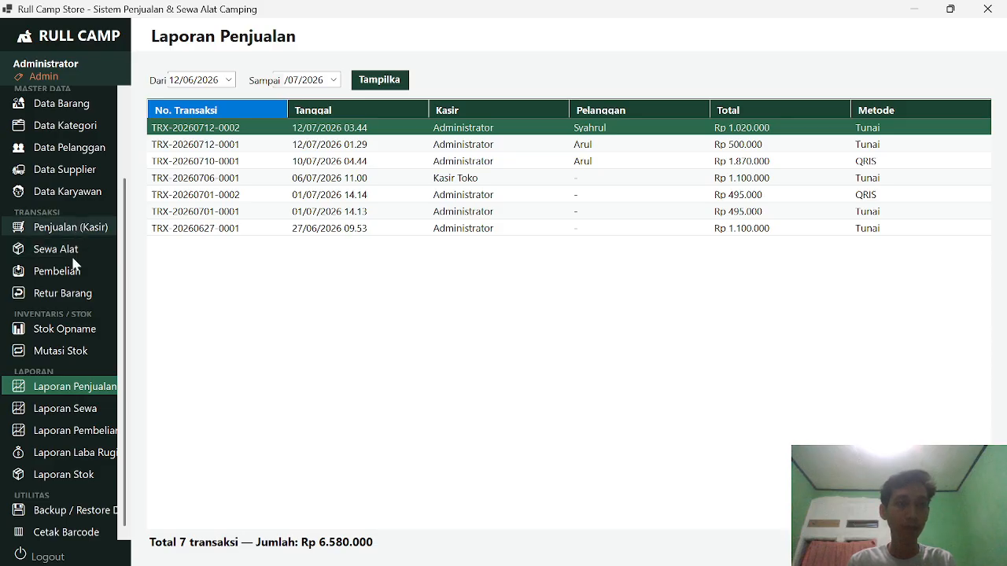
Step: Look up transaction numbers in Laporan Penjualan, ending on the blank Retur Barang form's No. Transaksi field
left_click(75, 295)
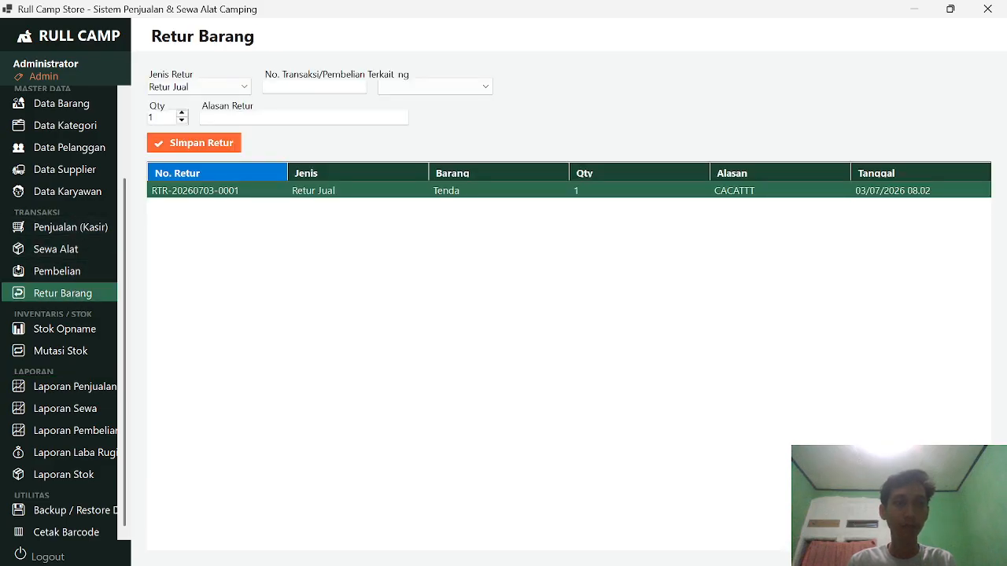
left_click(315, 87)
type("tr")
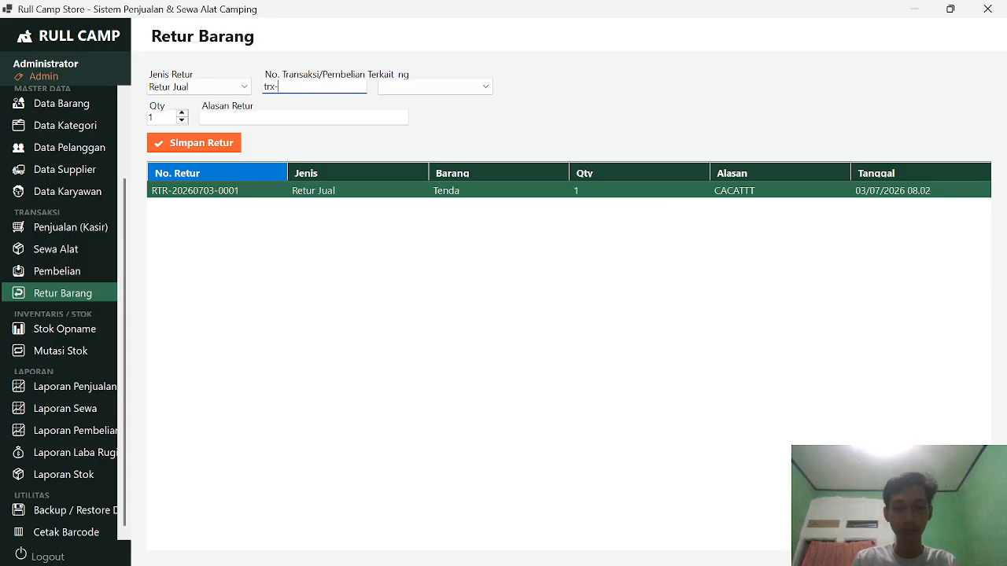
type("x-")
key("BackSpace")
key("BackSpace")
key("BackSpace")
key("BackSpace")
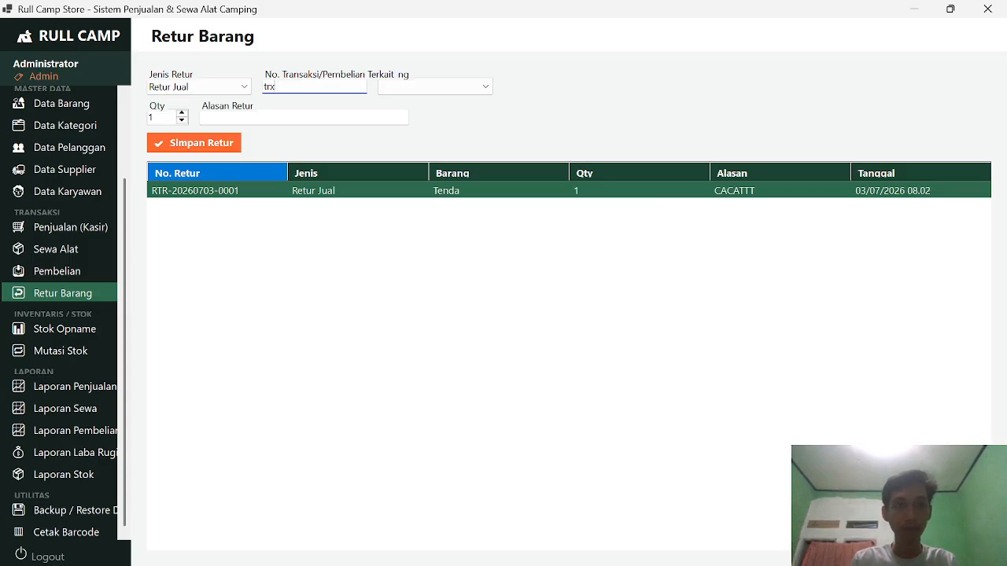
left_click(92, 396)
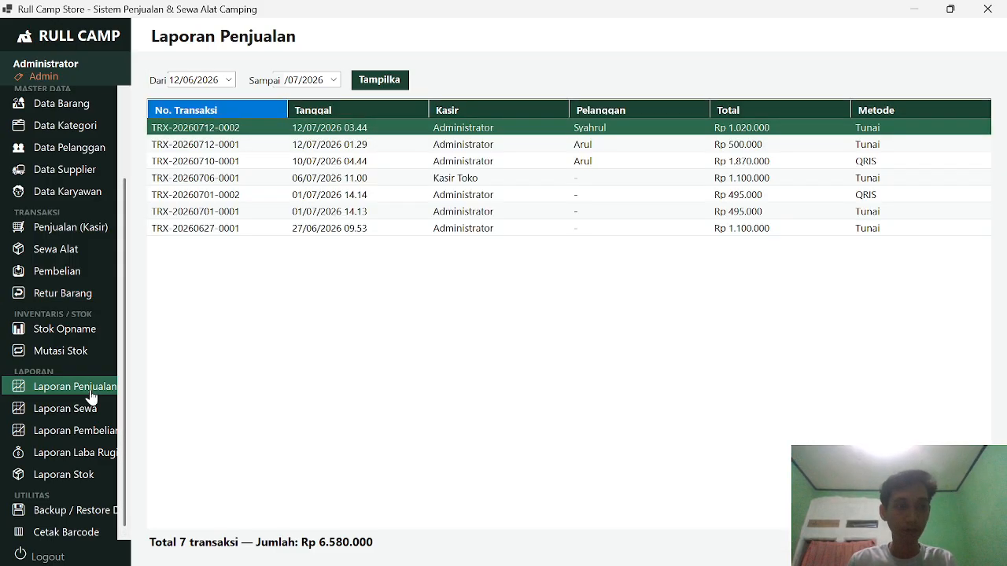
left_click(88, 305)
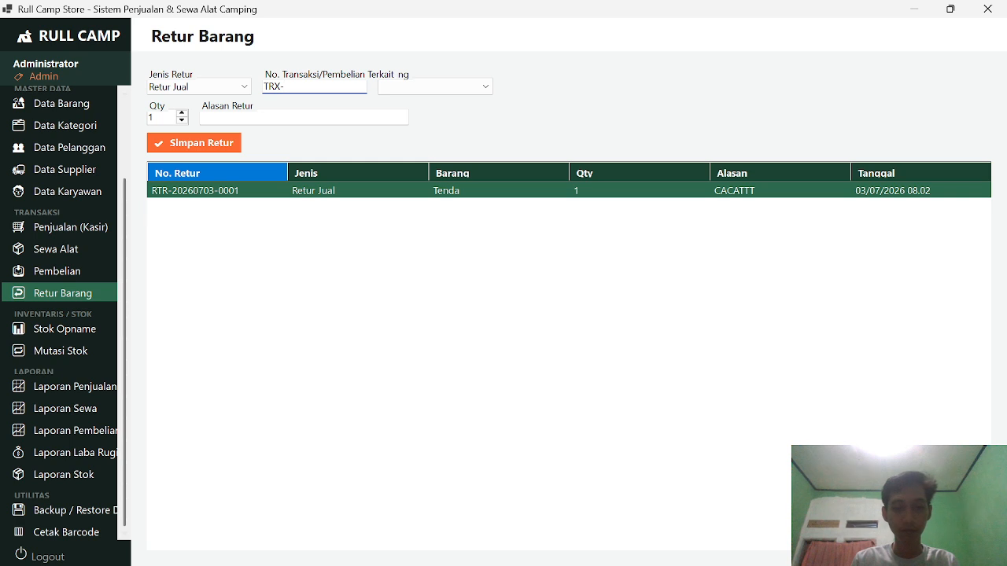
type("202607")
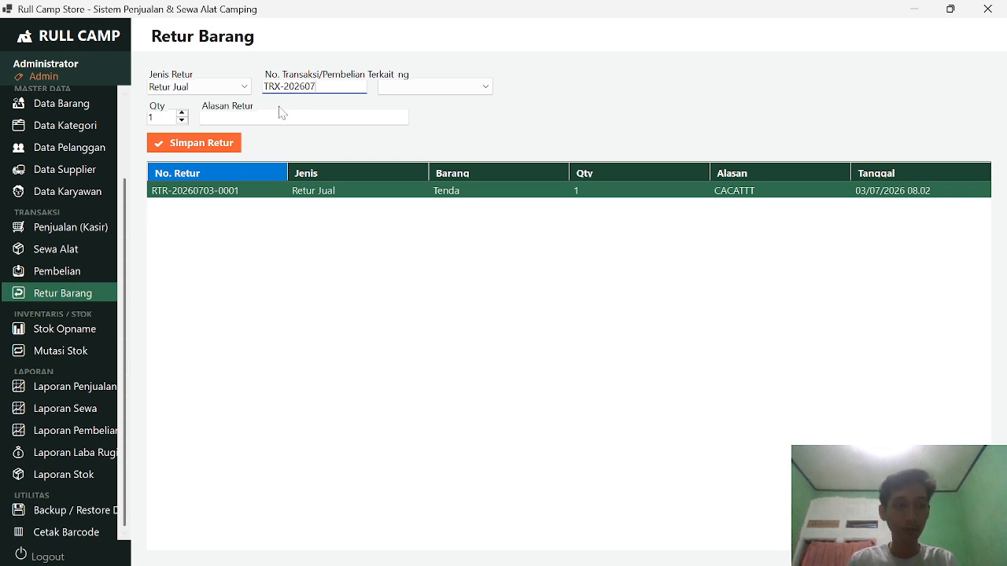
left_click(64, 391)
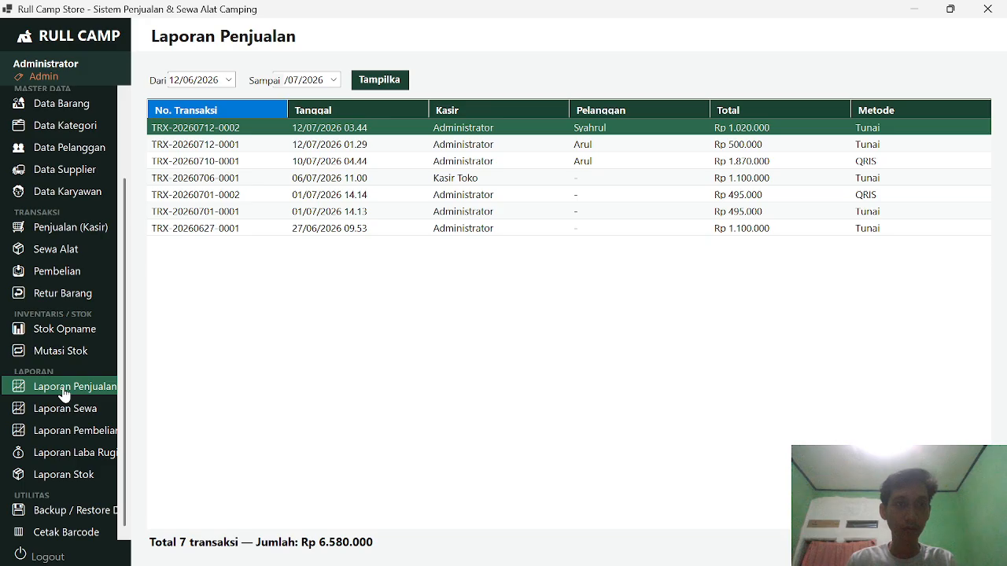
left_click(82, 294)
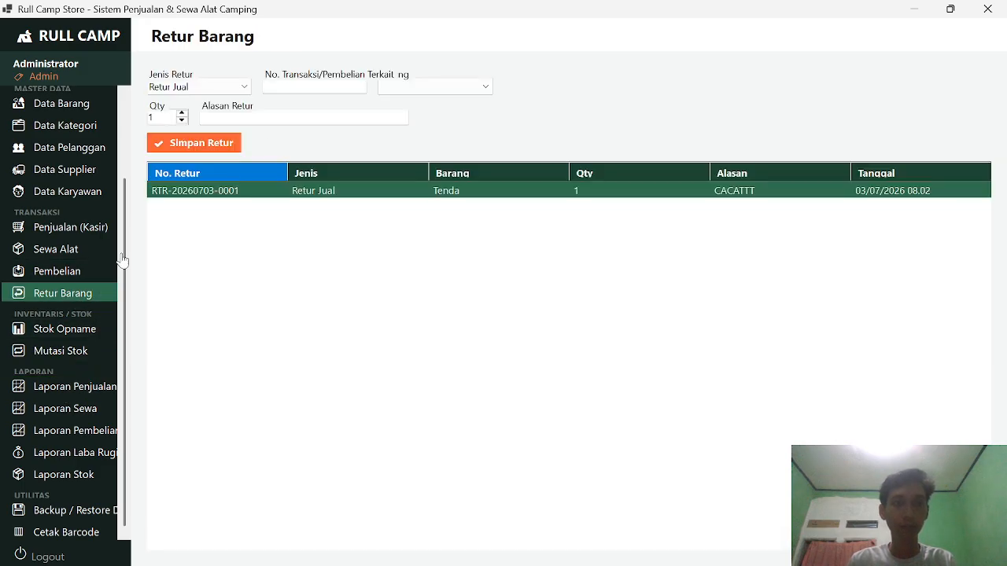
left_click(314, 86)
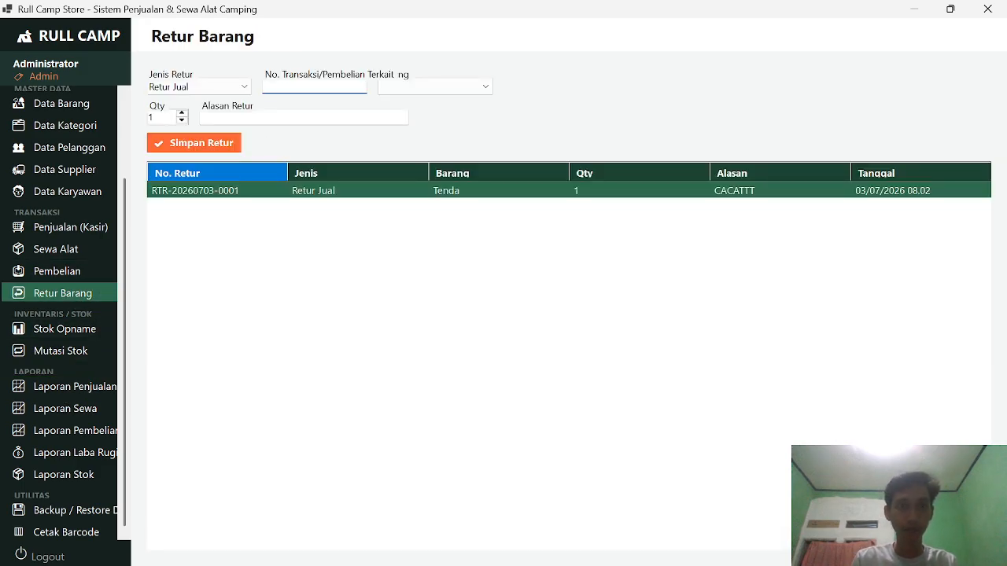
type("Tr")
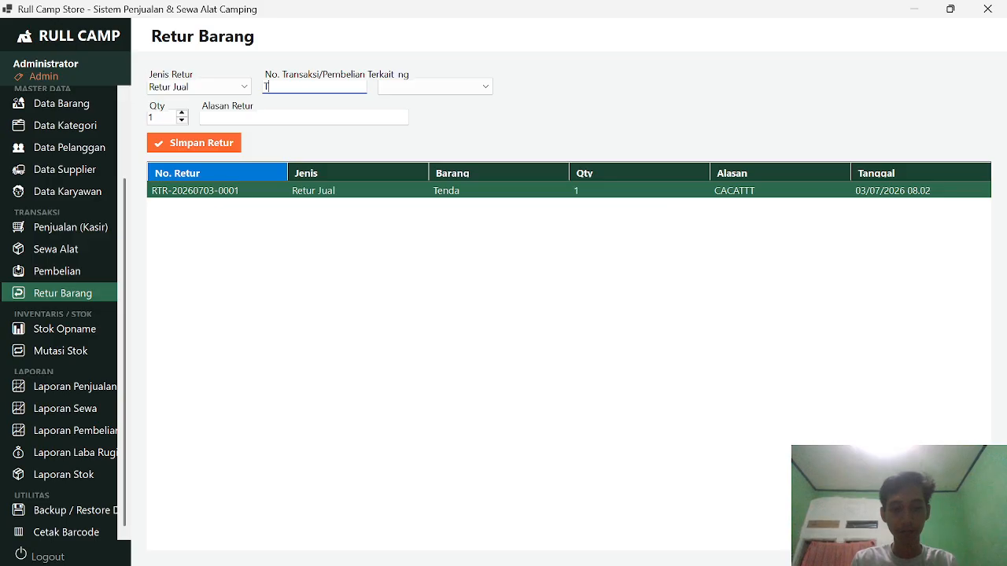
type("RX")
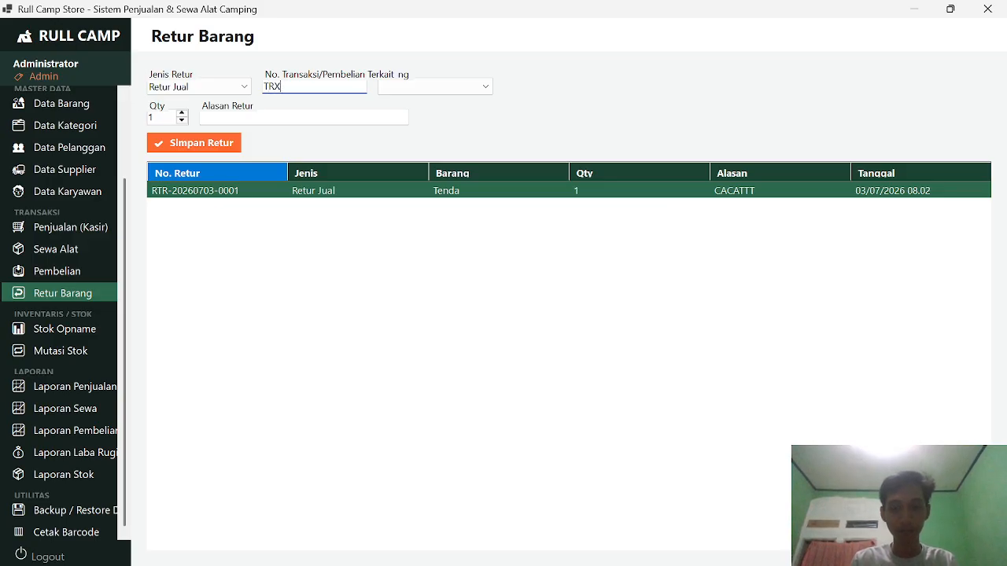
type("_-202607")
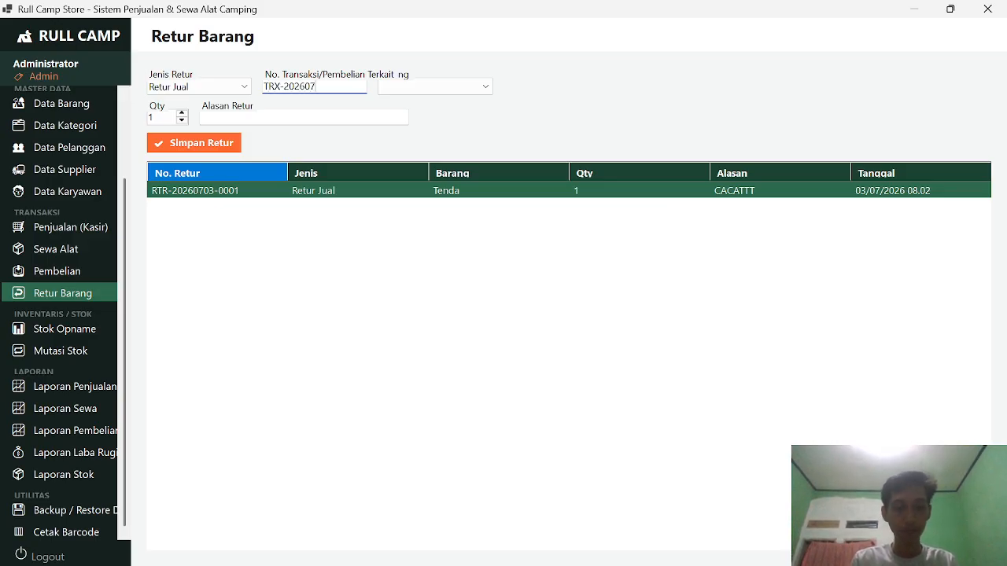
type("12")
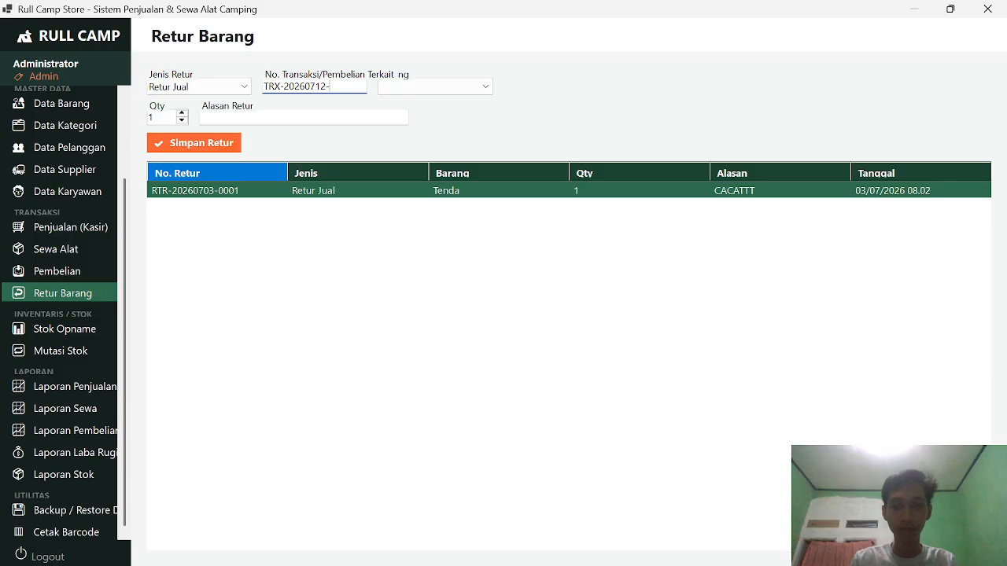
type("-0002")
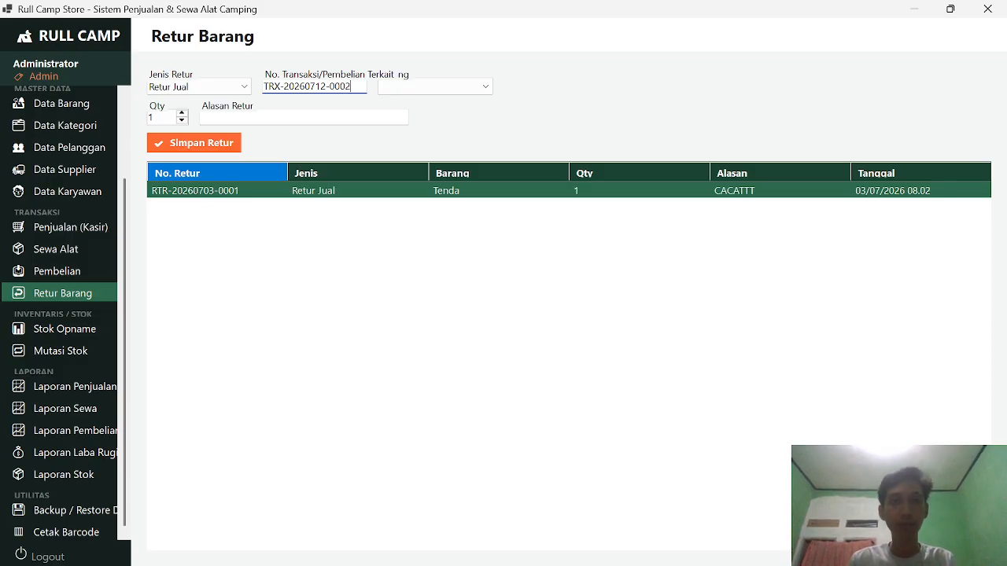
left_click(417, 86)
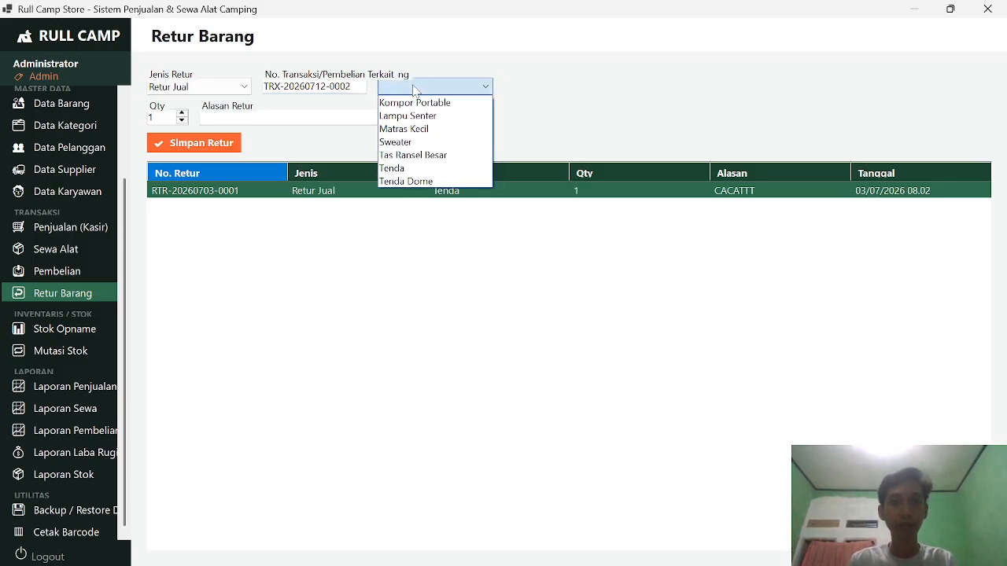
left_click(427, 182)
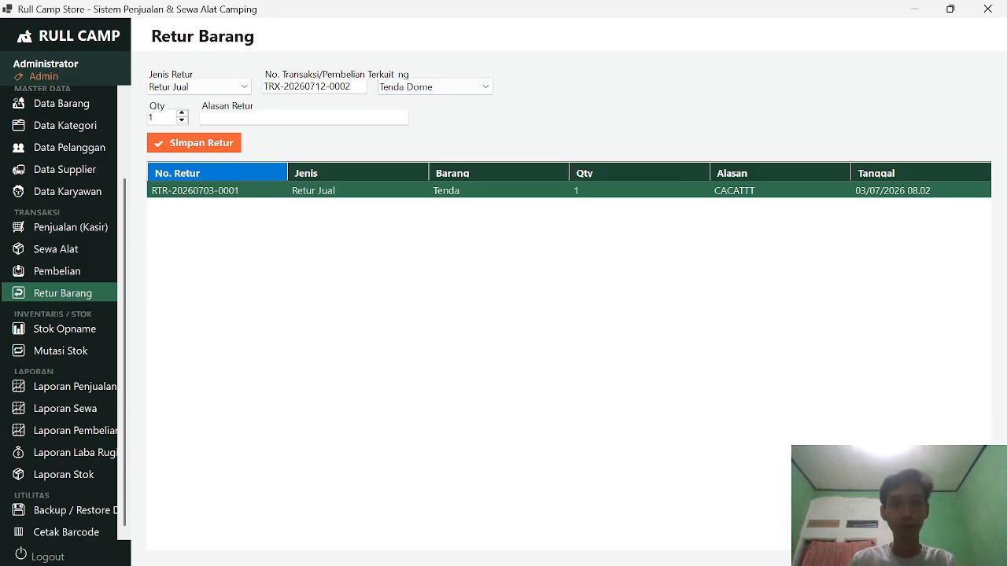
Step: Give the return reason 'Sobek', save the return and acknowledge the success message
left_click(236, 117)
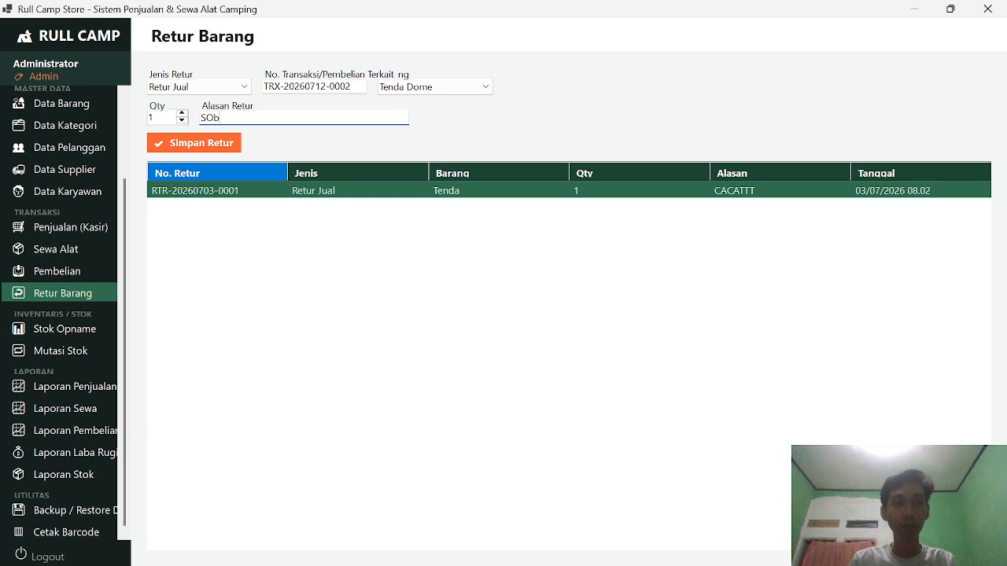
type("SObek")
key("BackSpace")
key("BackSpace")
key("BackSpace")
key("BackSpace")
type("obek")
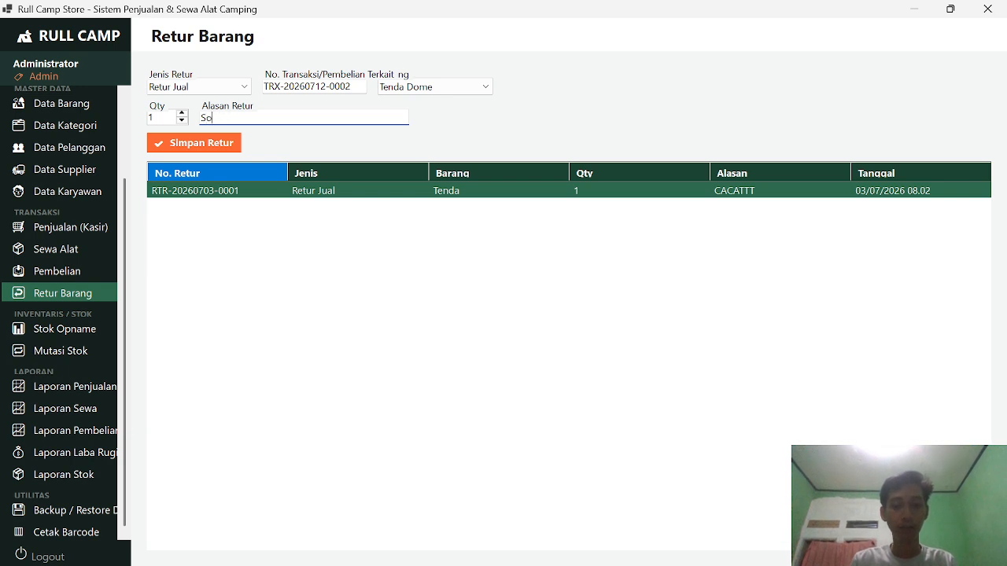
left_click(207, 139)
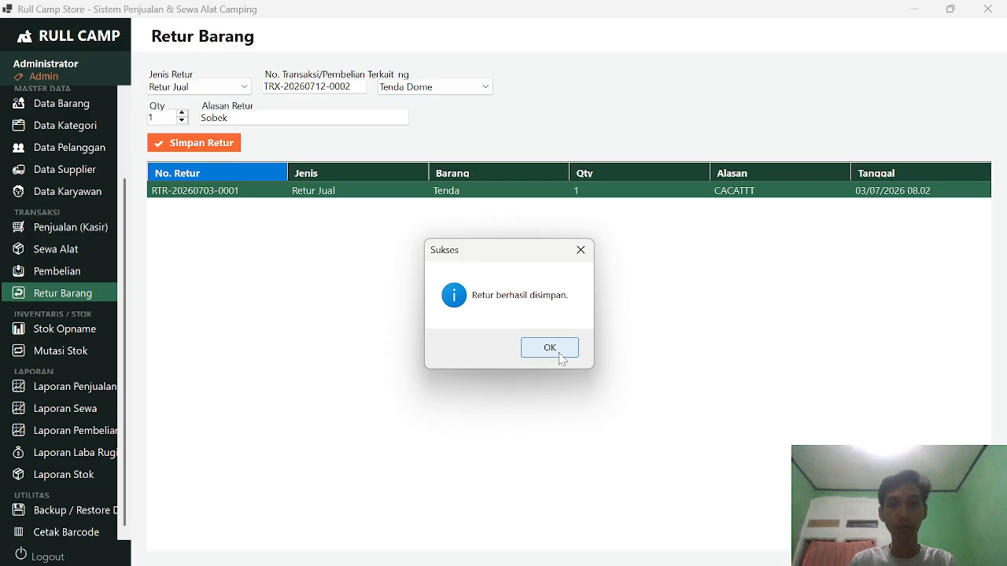
left_click(550, 348)
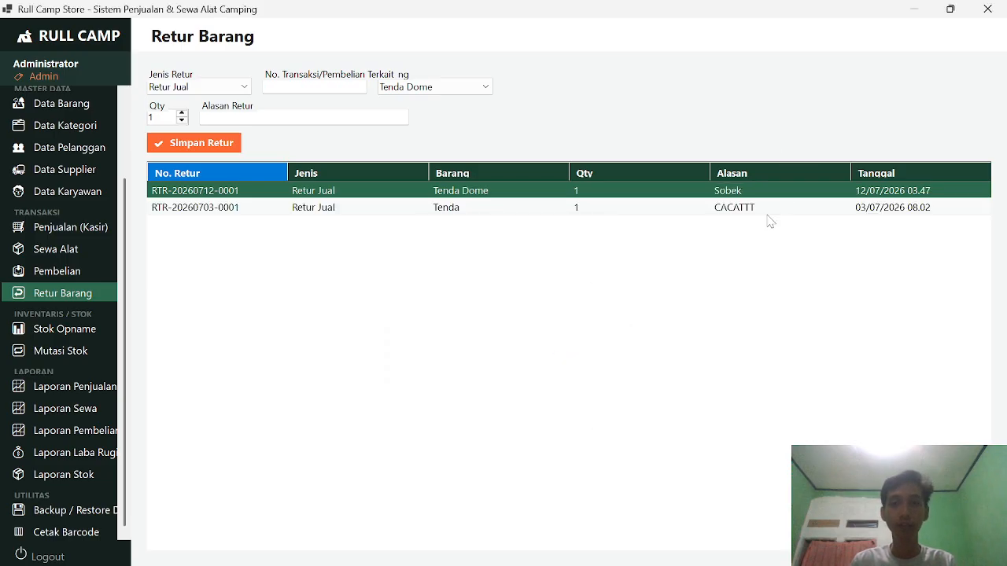
left_click(768, 212)
Step: Go to Stok Opname and select Tenda Dome as the item to count
left_click(79, 328)
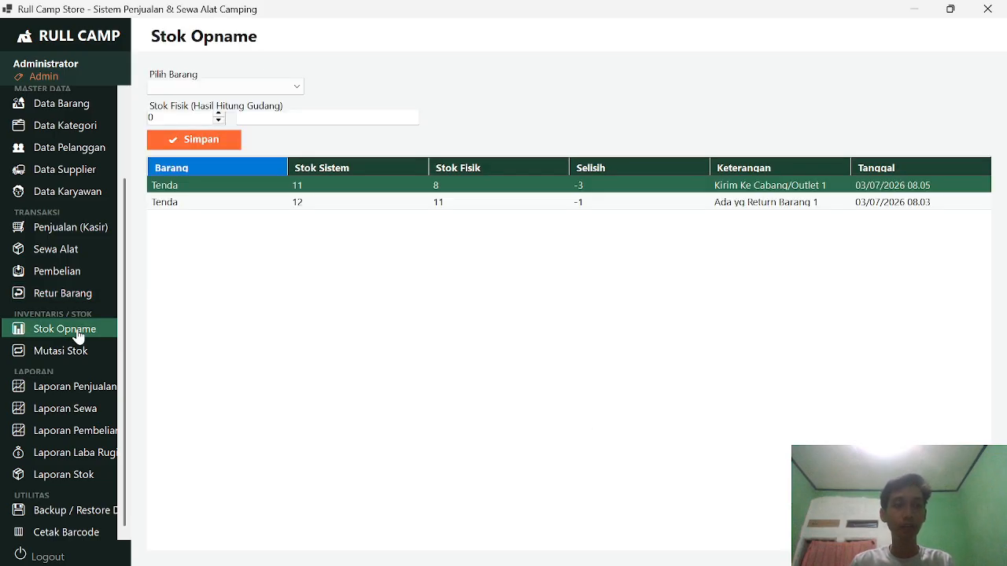
left_click(243, 88)
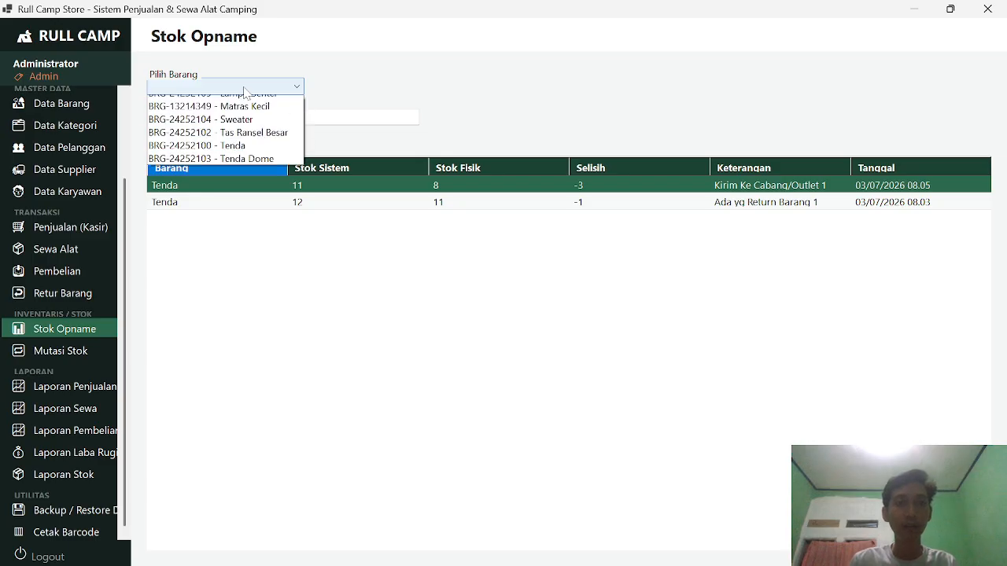
left_click(245, 88)
left_click(253, 91)
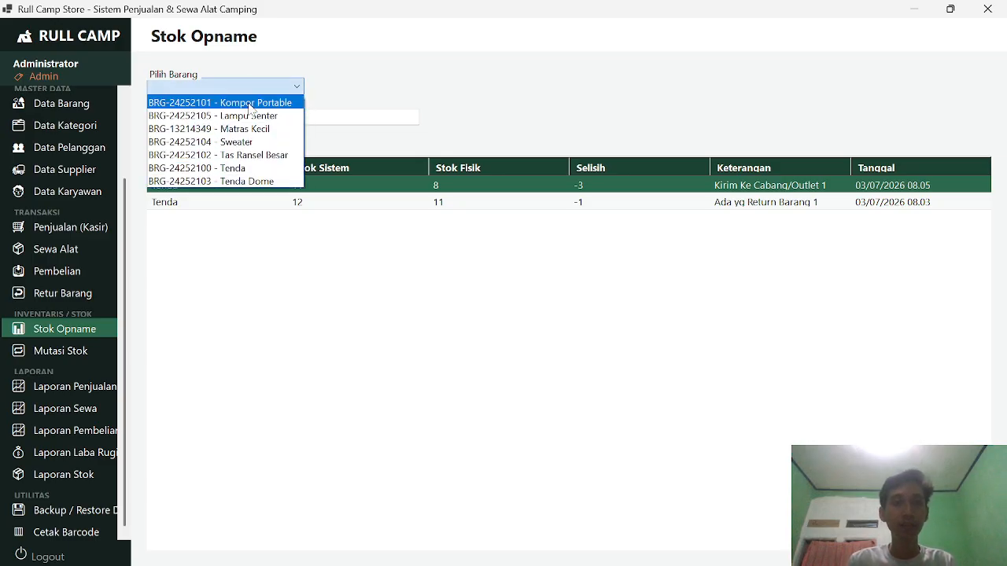
left_click(293, 79)
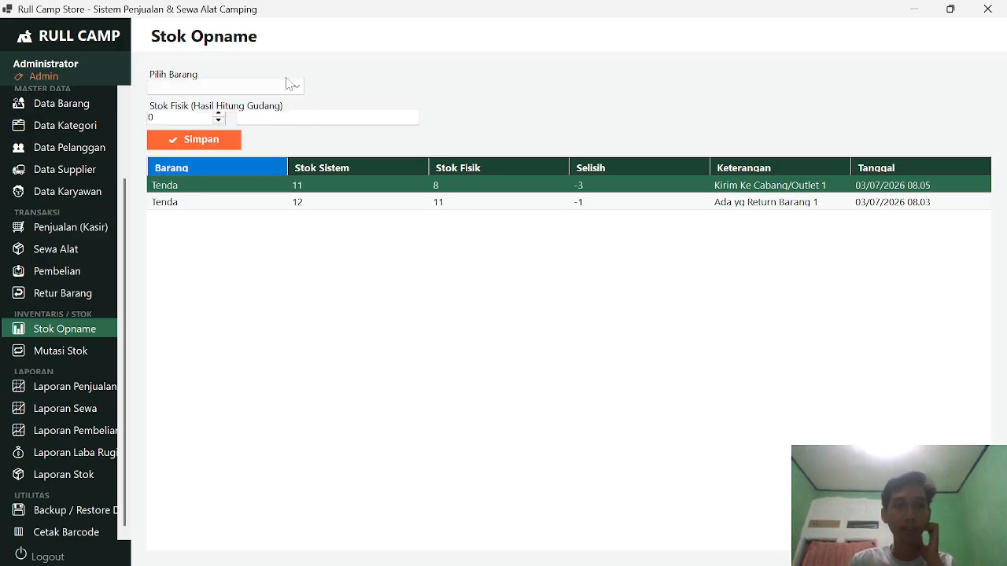
left_click(288, 85)
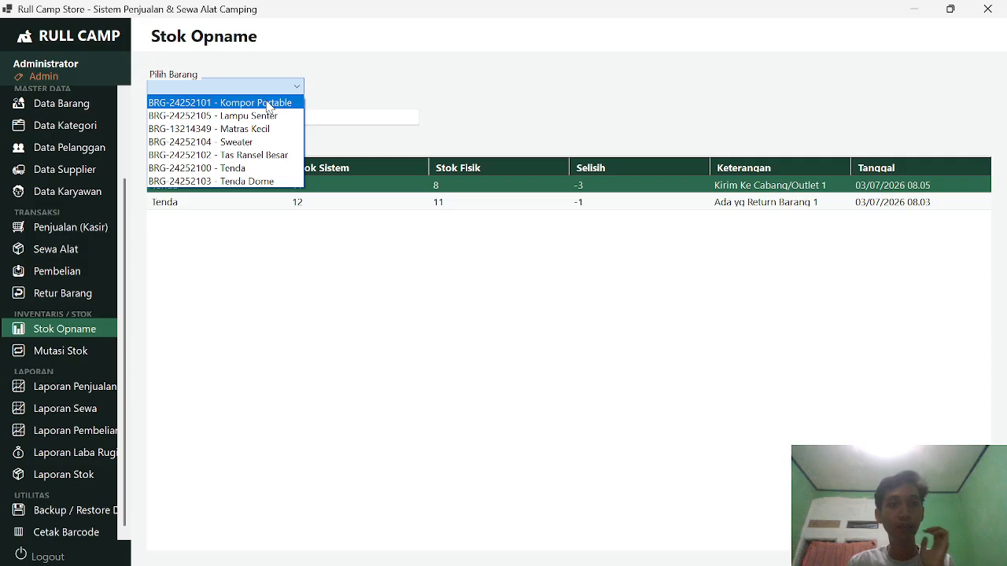
left_click(262, 181)
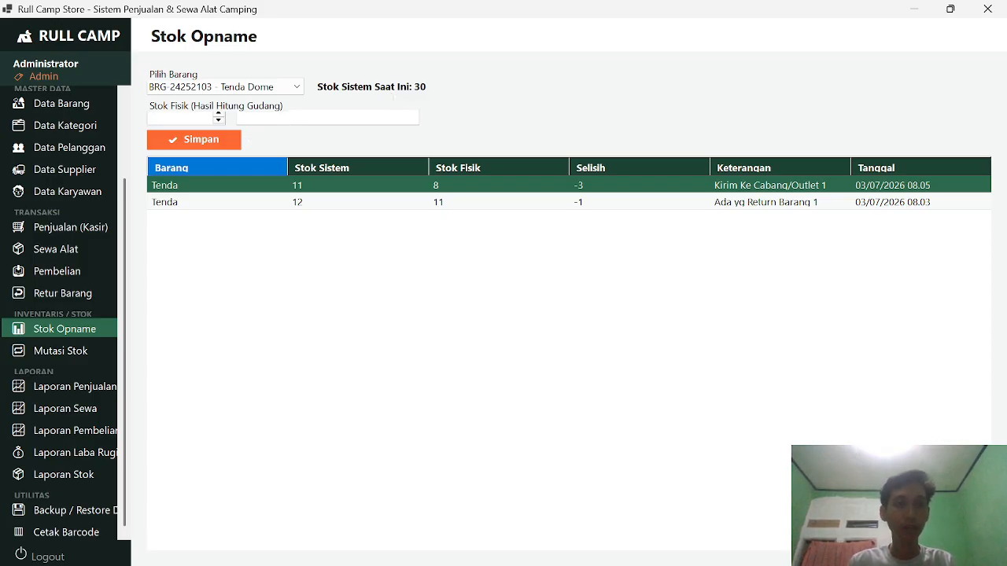
Step: Enter a physical count of 28, save it, then go to Mutasi Stok
type("28")
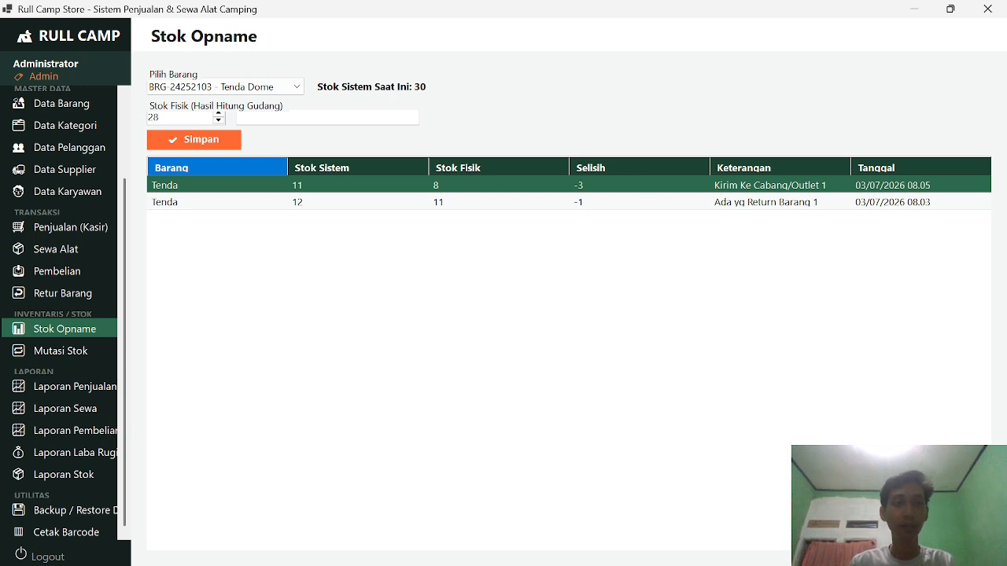
left_click(327, 118)
left_click(214, 144)
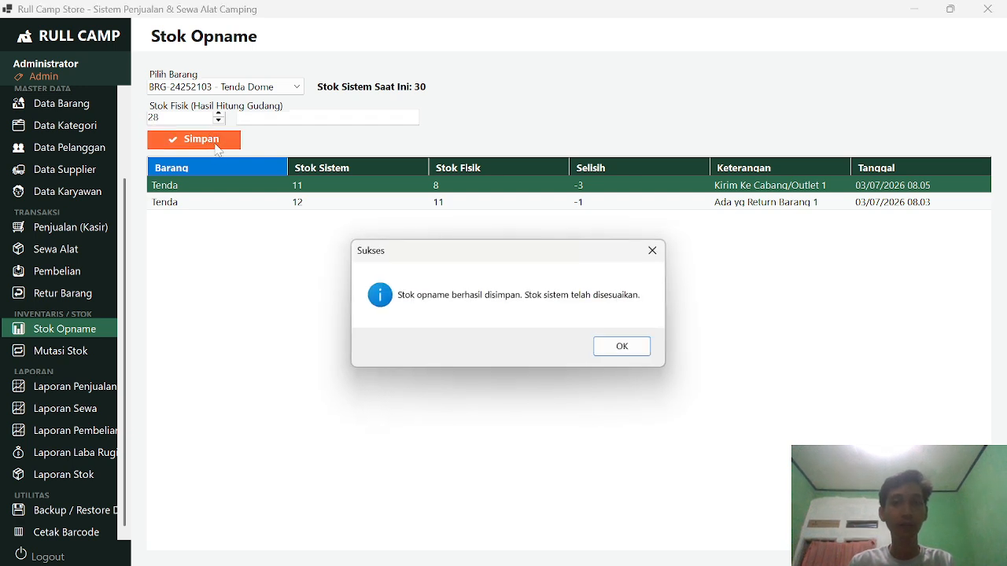
left_click(634, 347)
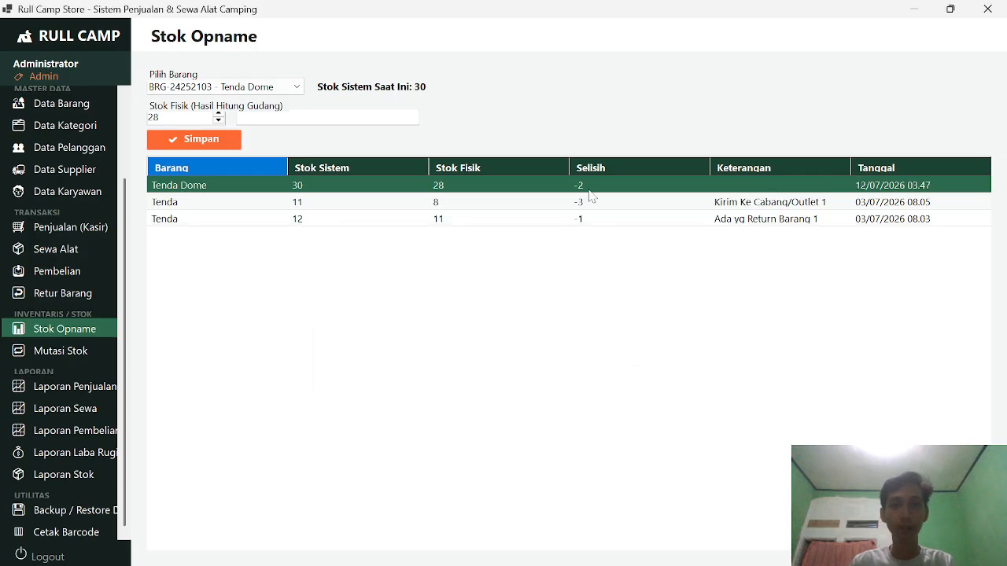
left_click(60, 352)
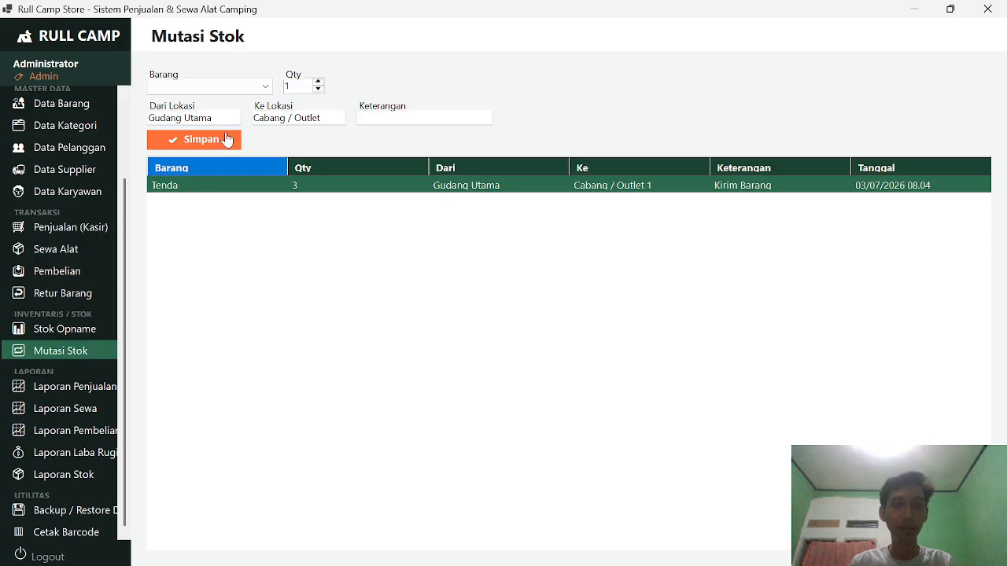
Step: Save a Tenda Dome stock transfer noted 'Tambah Stok' and acknowledge the success message
left_click(225, 88)
left_click(225, 89)
left_click(226, 89)
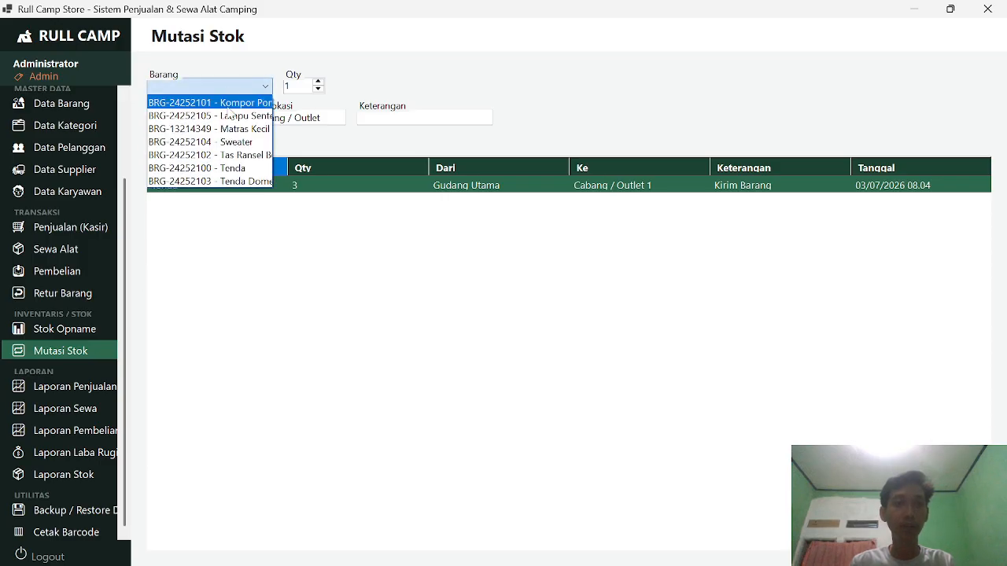
left_click(244, 181)
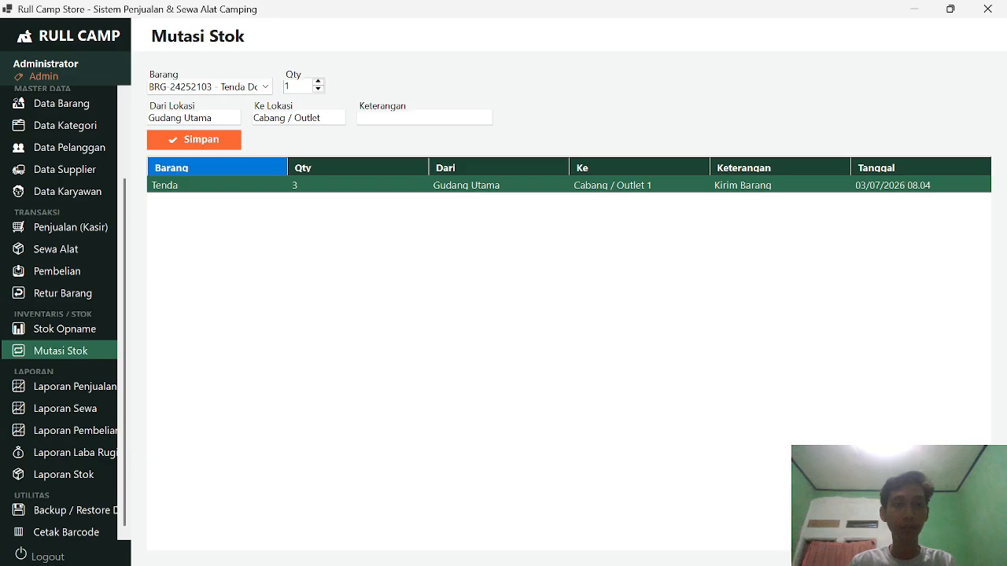
left_click(299, 118)
left_click(393, 117)
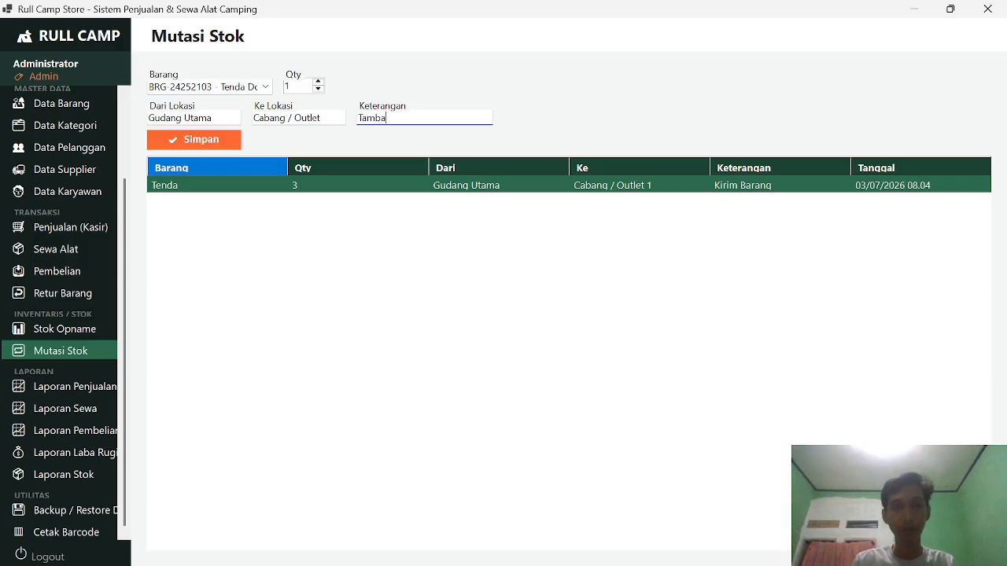
type("h Stok")
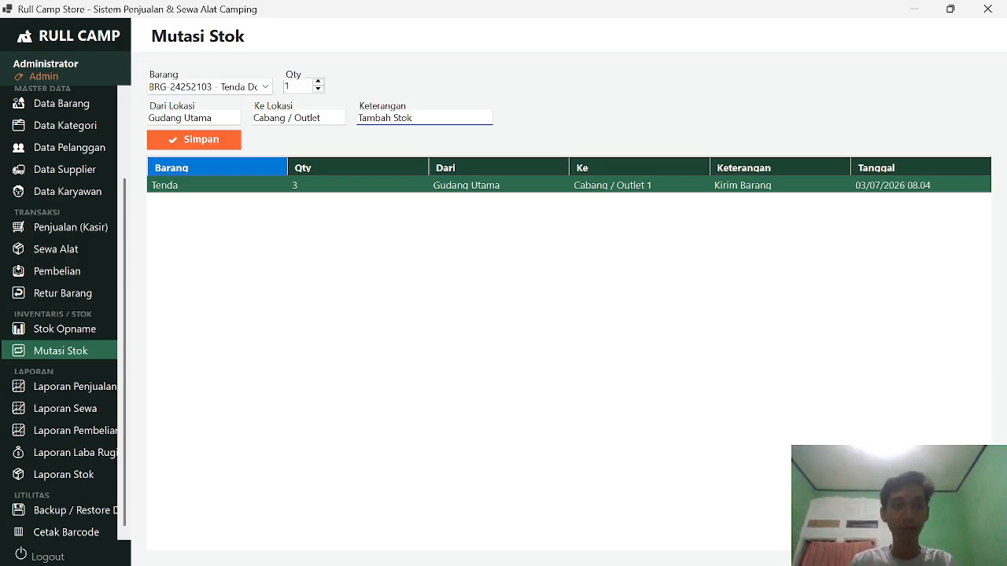
left_click(221, 139)
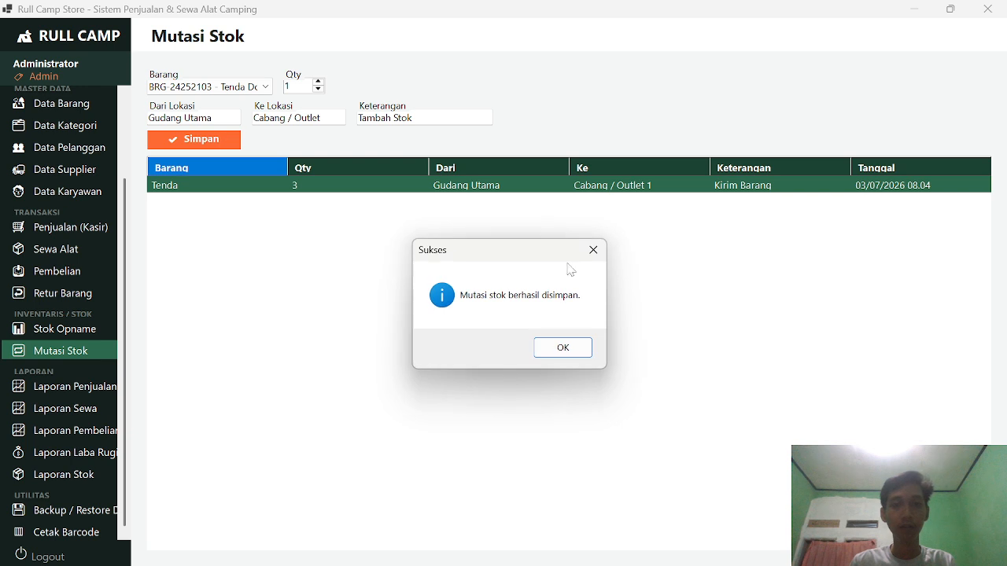
left_click(561, 348)
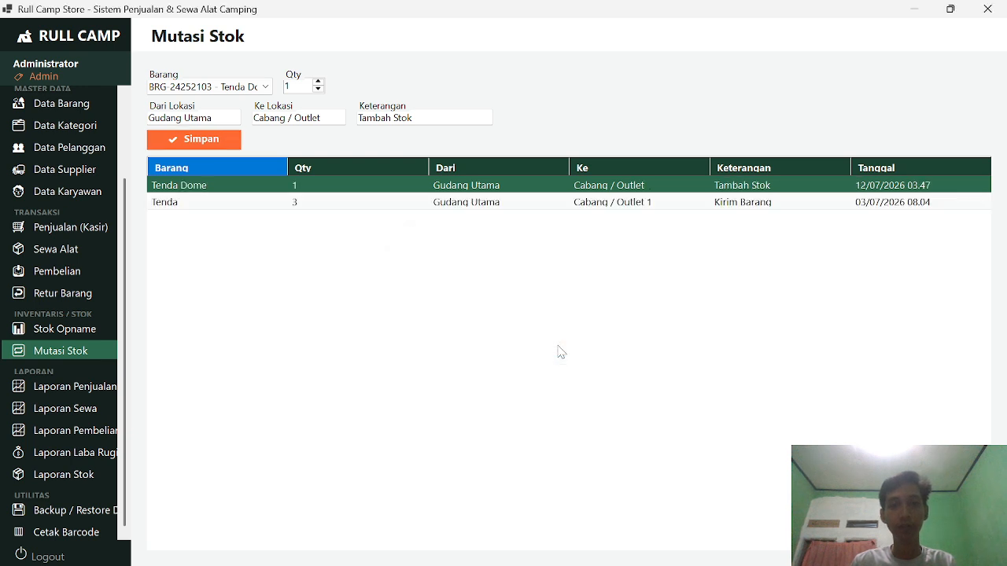
Step: Open the sales report and look over its transactions
left_click(77, 394)
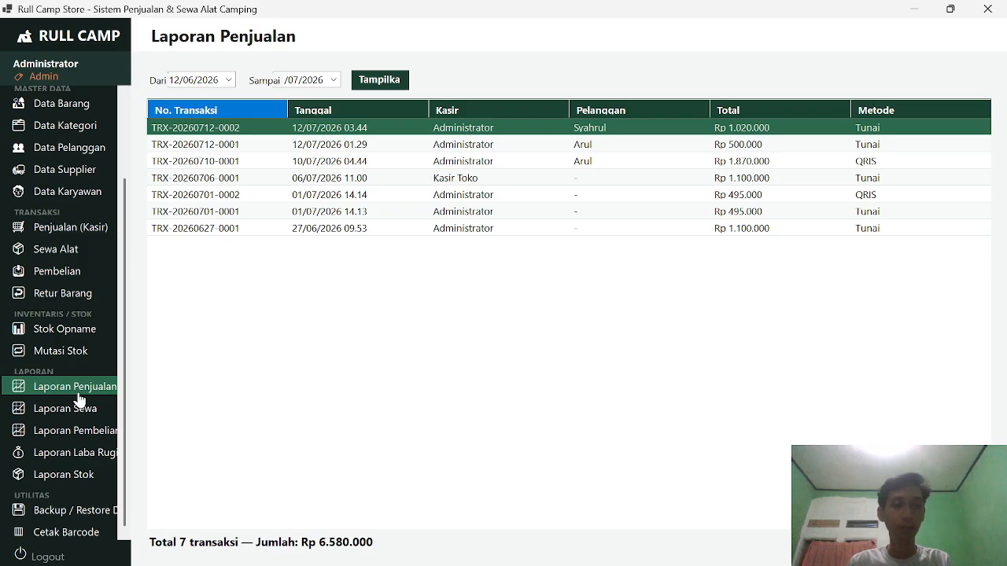
left_click(306, 161)
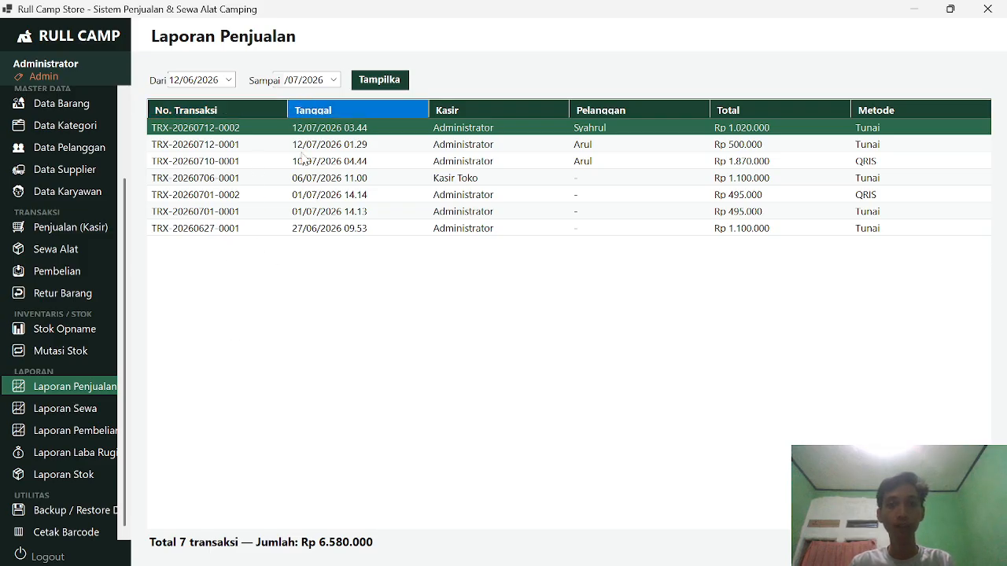
left_click(318, 132)
left_click(319, 145)
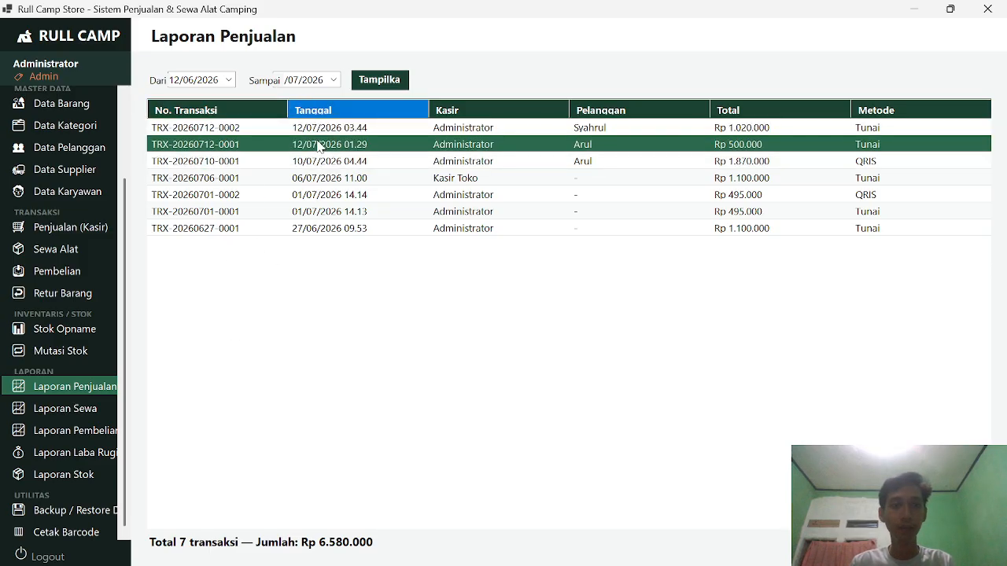
left_click(320, 134)
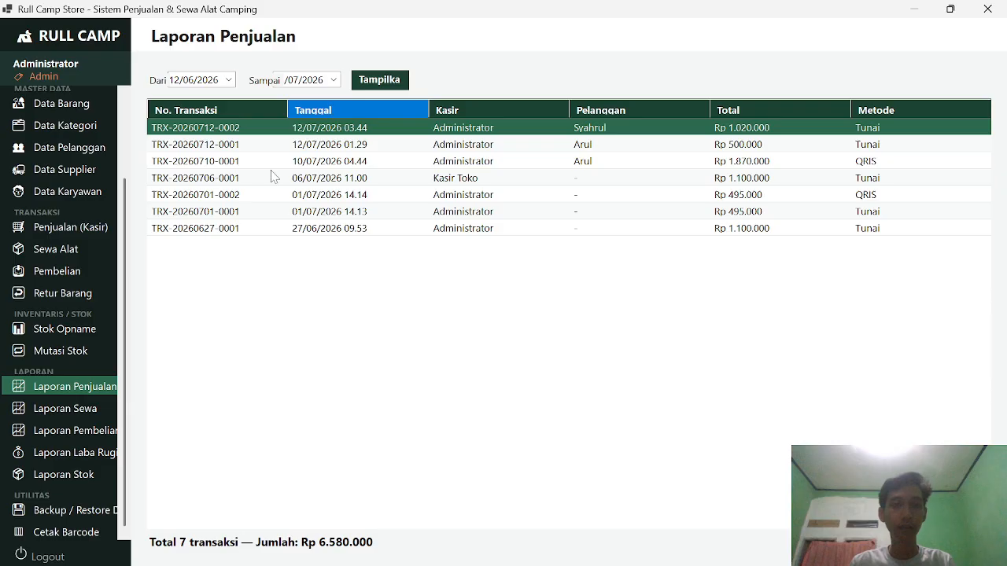
Step: Show the rental report with its end date set to the 10th
left_click(57, 409)
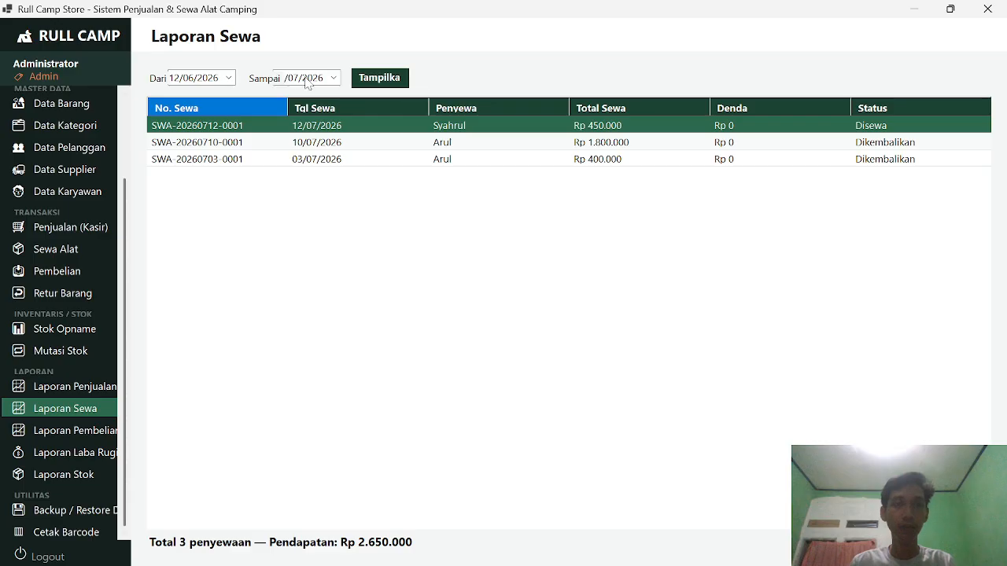
left_click(334, 78)
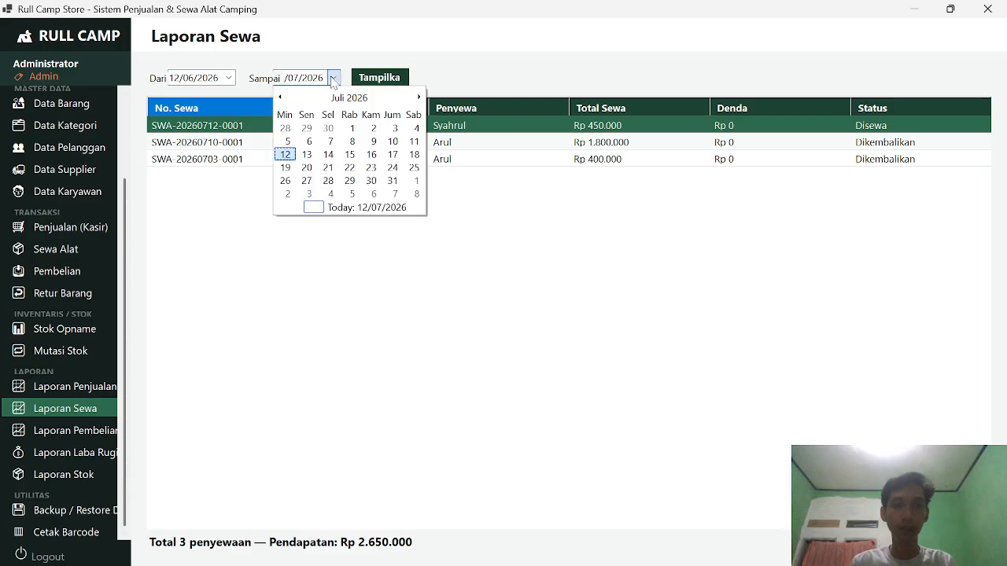
left_click(392, 142)
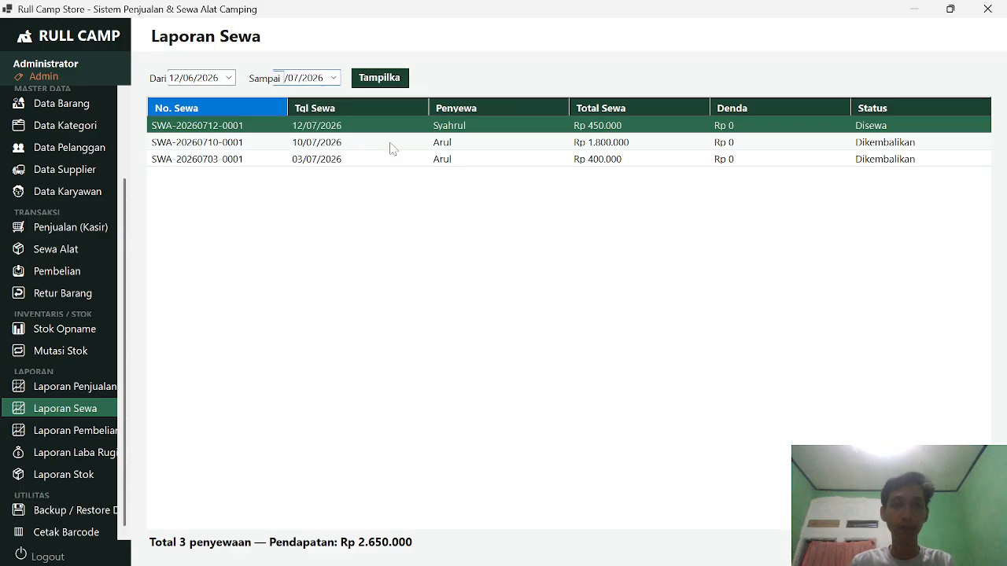
left_click(394, 80)
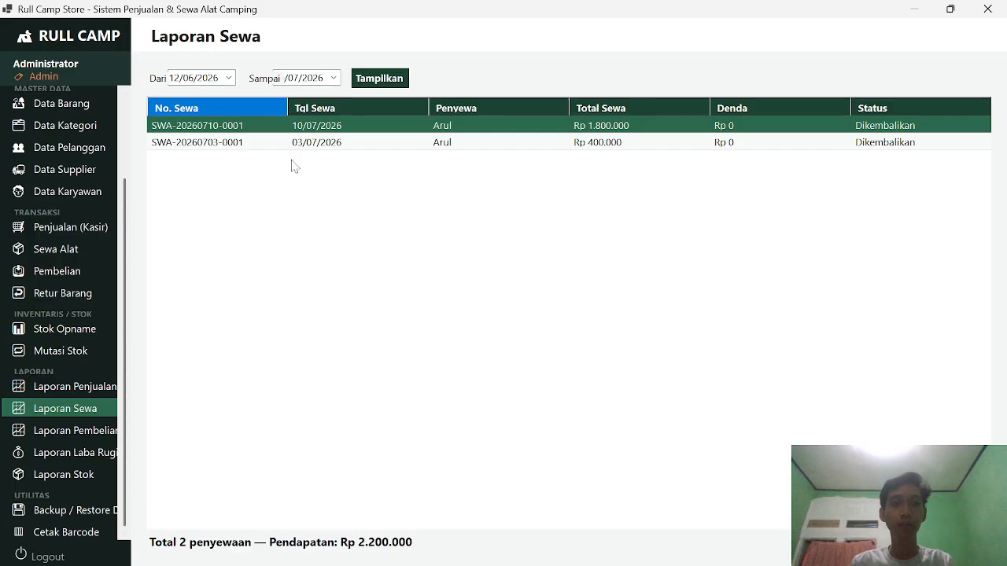
Step: Narrow the sales report's end date to the 8th, then open the purchase report
left_click(74, 386)
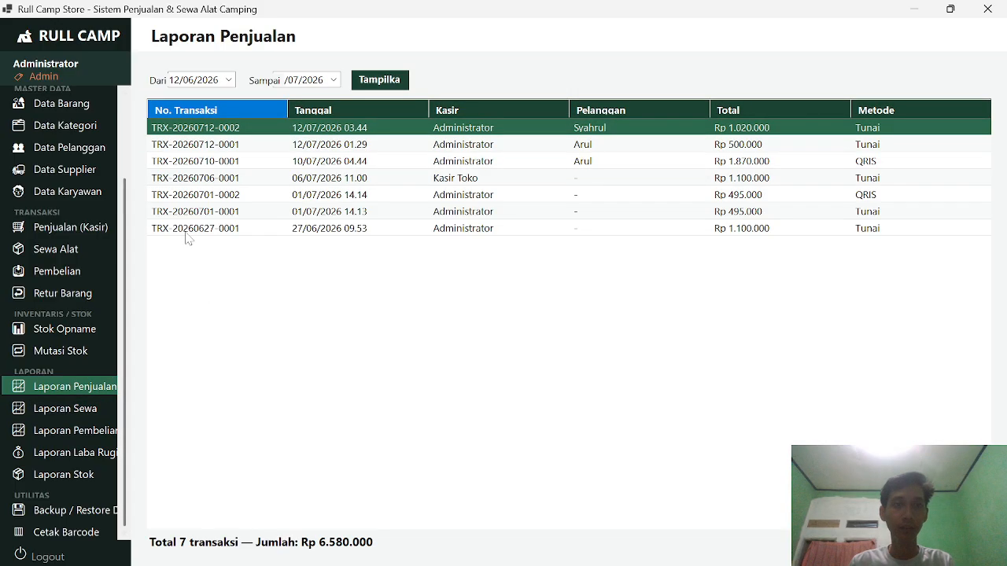
left_click(331, 79)
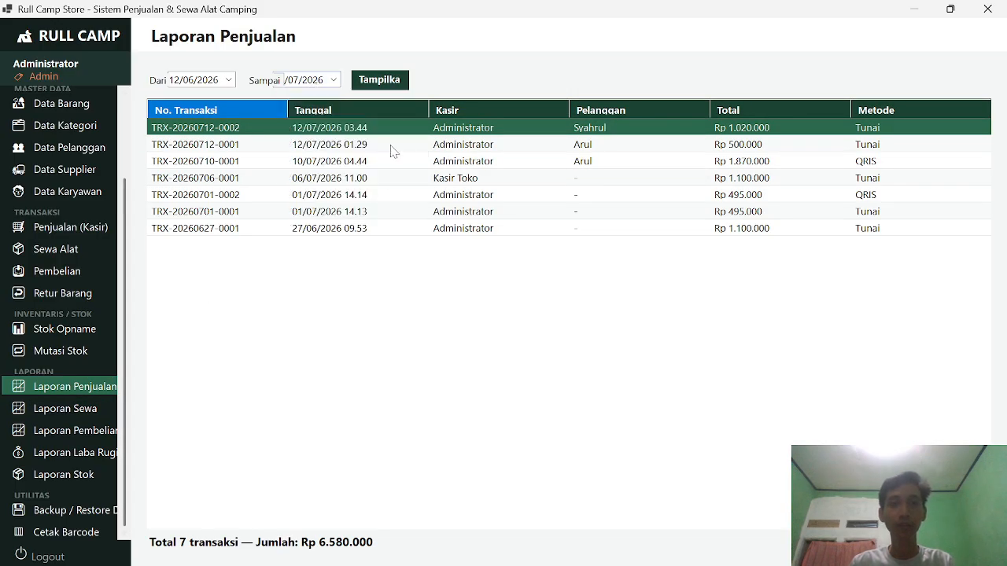
left_click(392, 151)
left_click(391, 83)
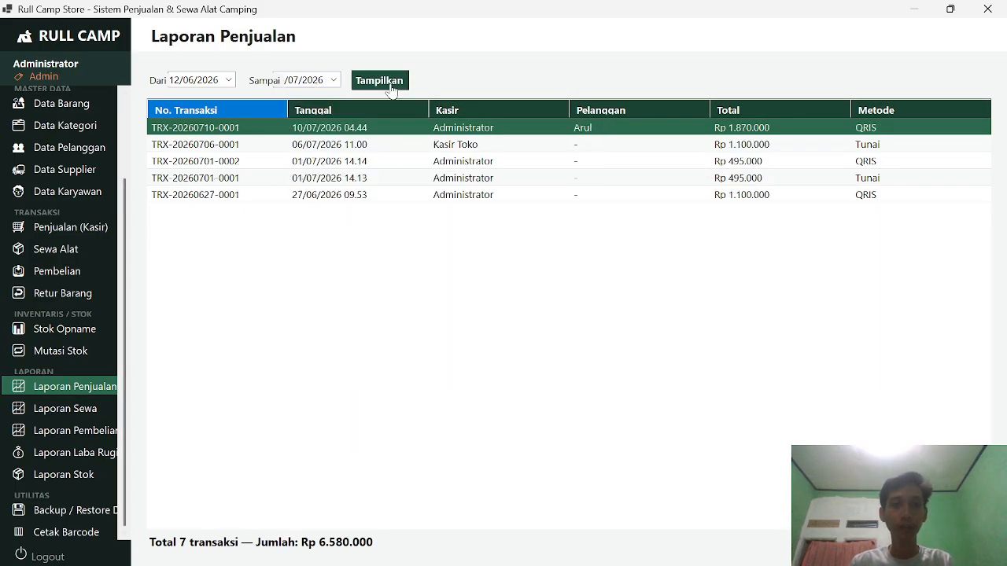
left_click(333, 79)
left_click(352, 144)
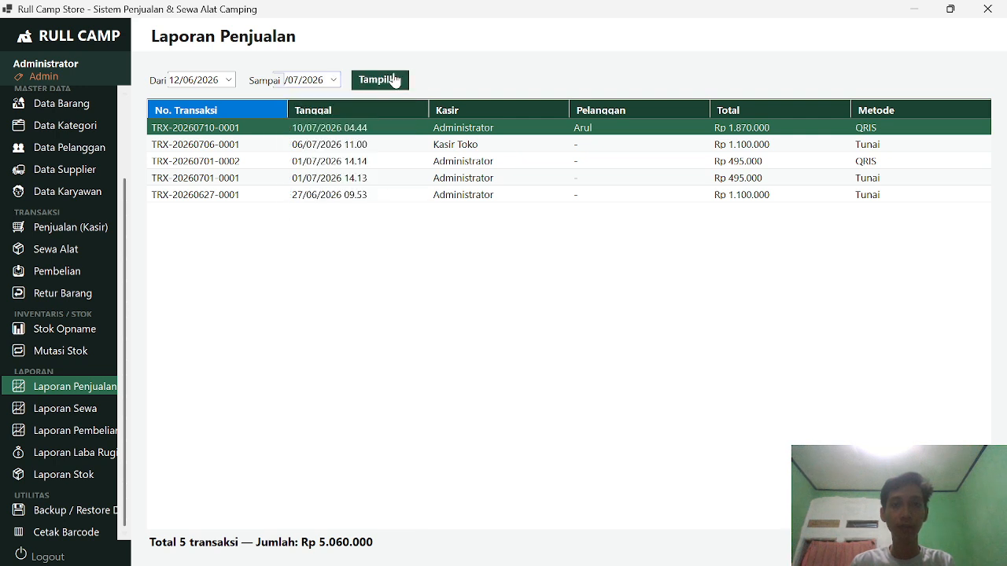
left_click(394, 81)
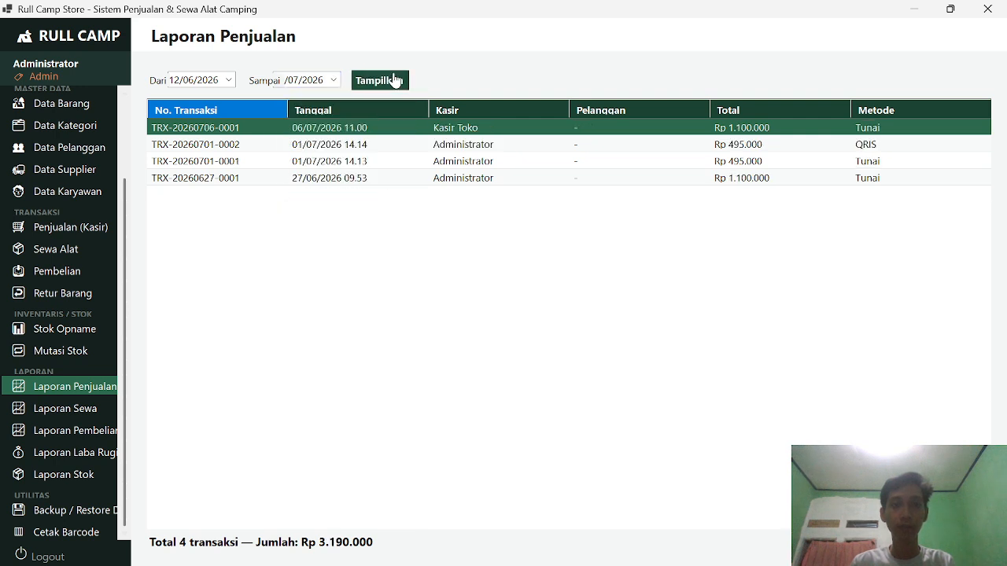
left_click(88, 438)
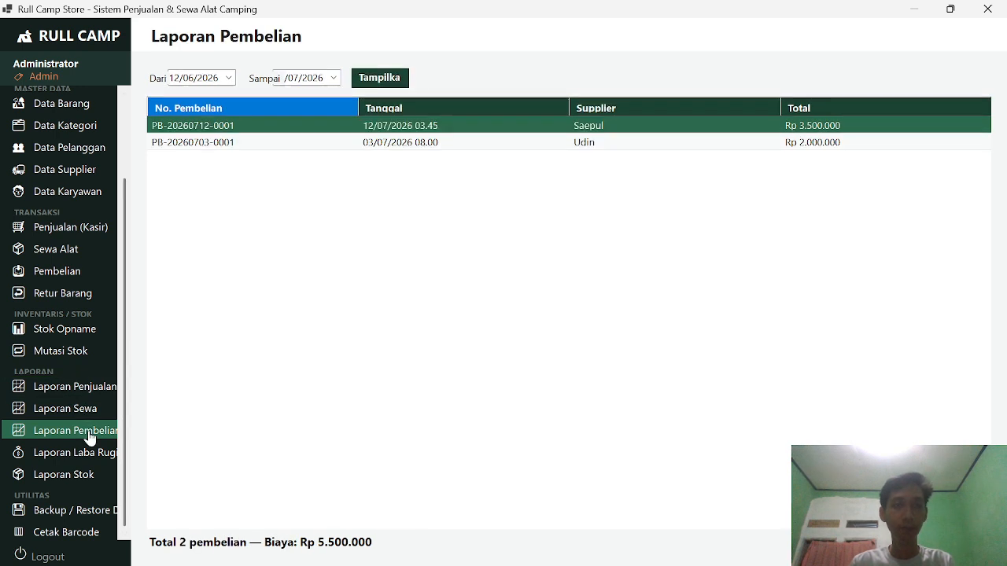
Step: Rerun the purchase report, check the profit and loss end date, and open Laporan Stok
left_click(393, 82)
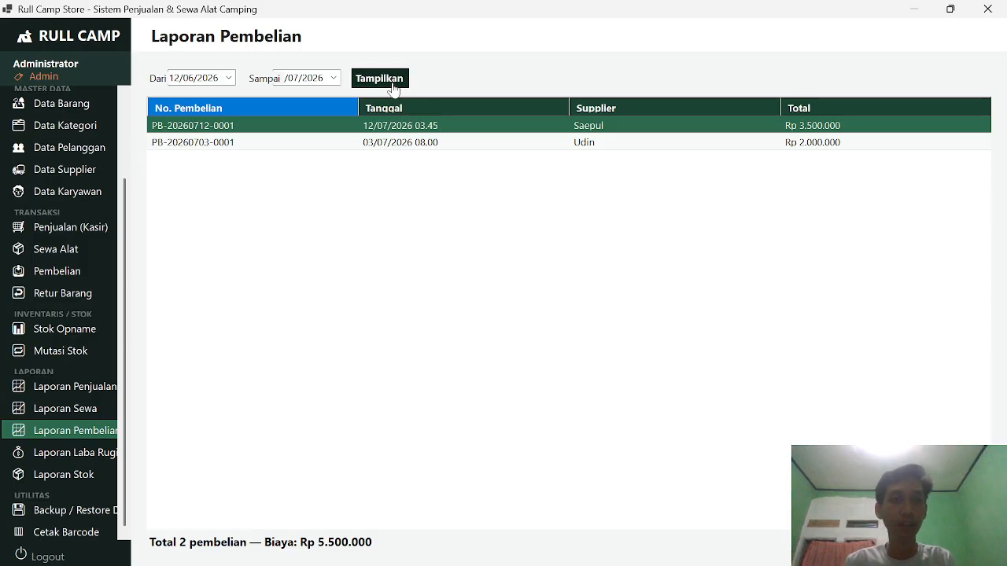
left_click(88, 453)
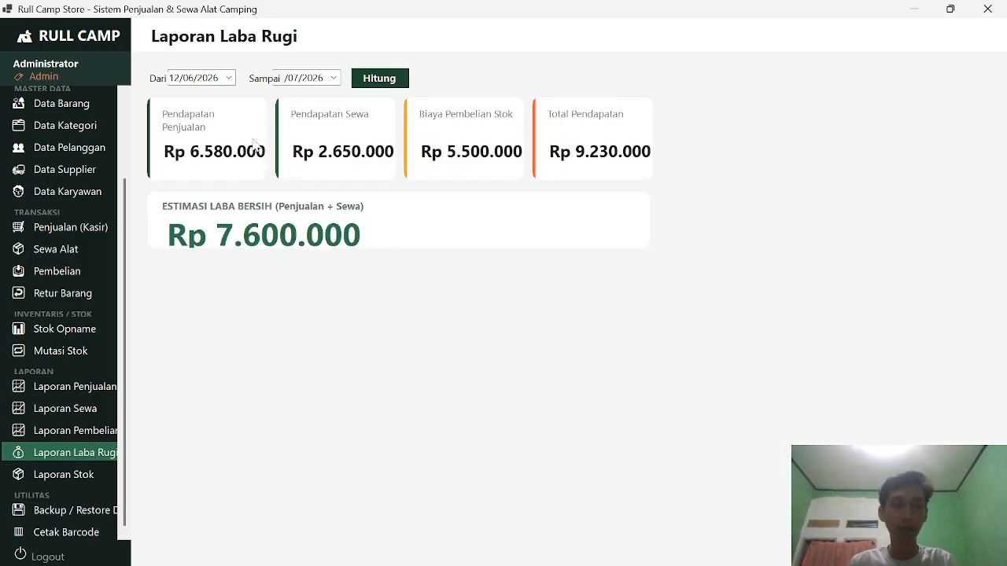
left_click(317, 81)
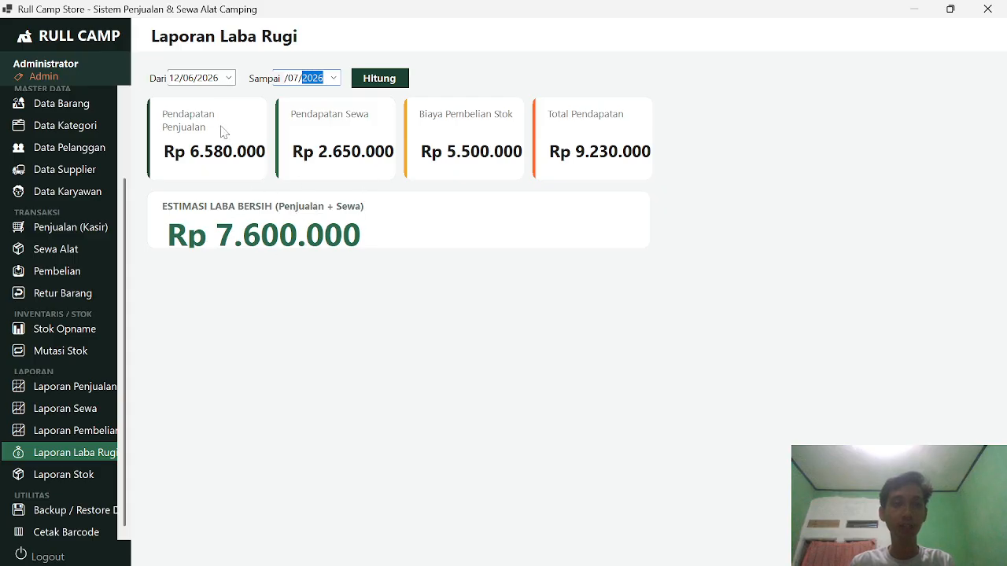
left_click(83, 478)
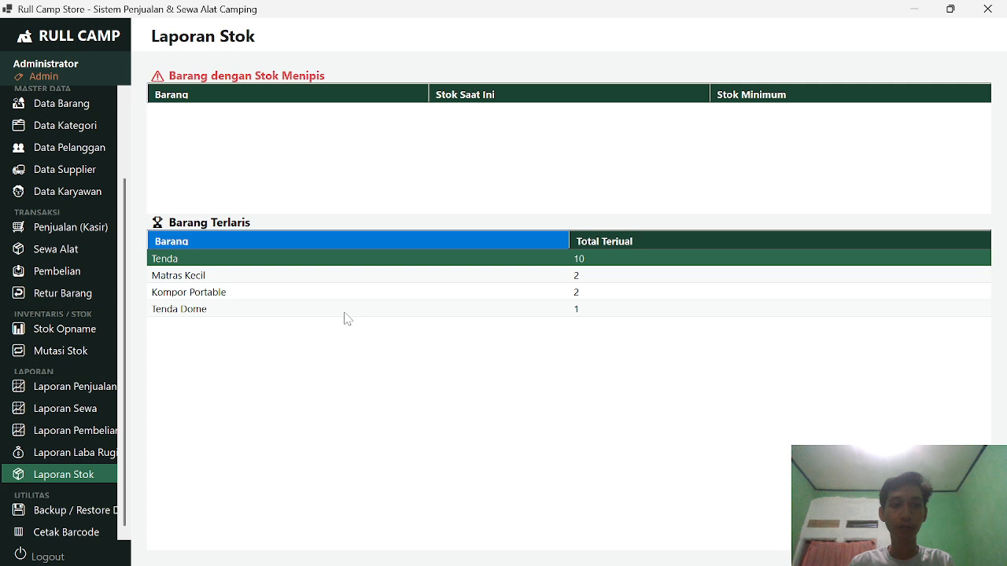
Step: Start a database backup and navigate to the C:\SQLBackup folder
left_click(49, 512)
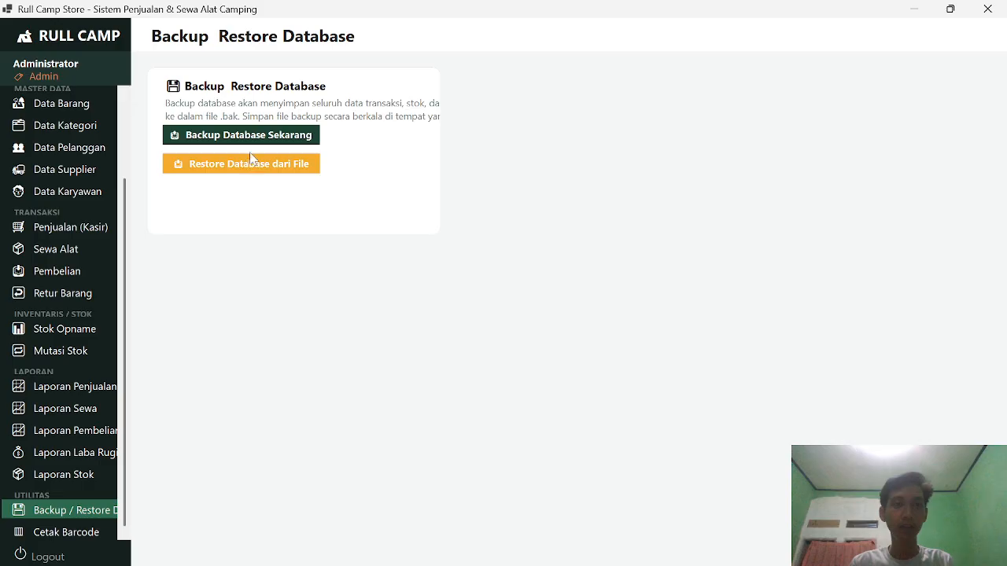
scroll(108, 220, "up", 3)
scroll(108, 220, "down", 3)
left_click(262, 136)
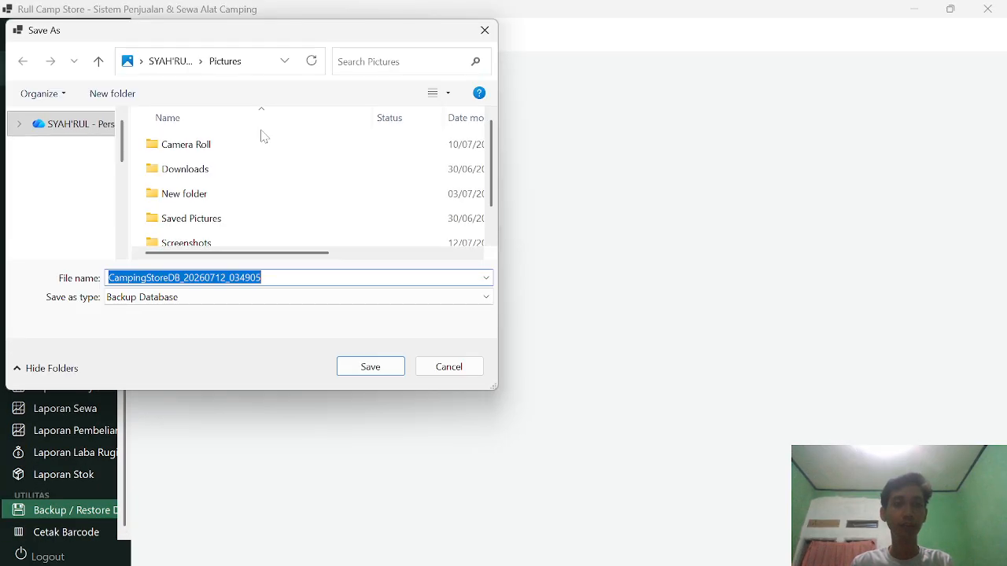
scroll(66, 236, "down", 5)
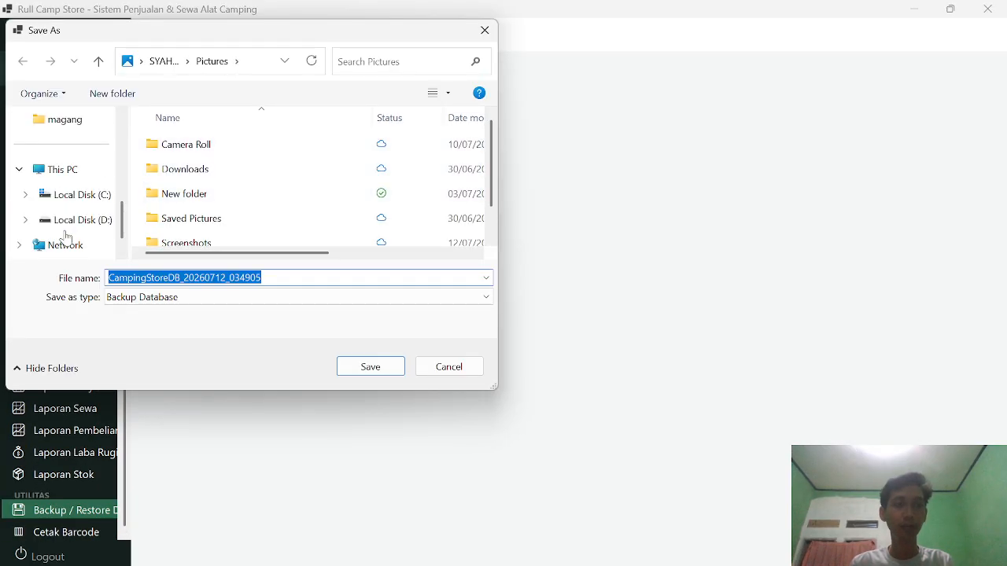
left_click(79, 193)
scroll(196, 202, "down", 1)
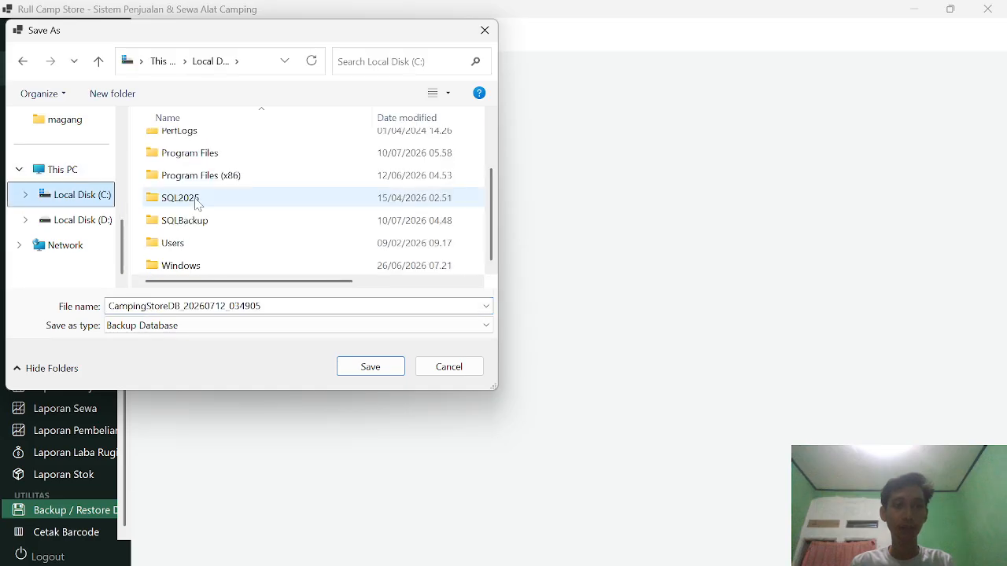
left_click(203, 223)
double_click(203, 224)
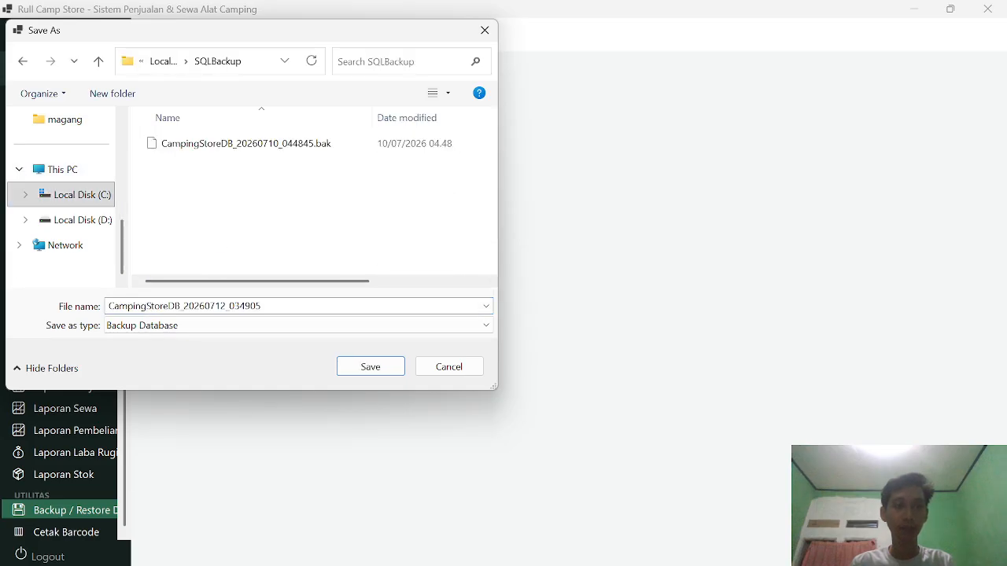
Step: Name the backup file CampingStore_Backup and save it
left_click(286, 306)
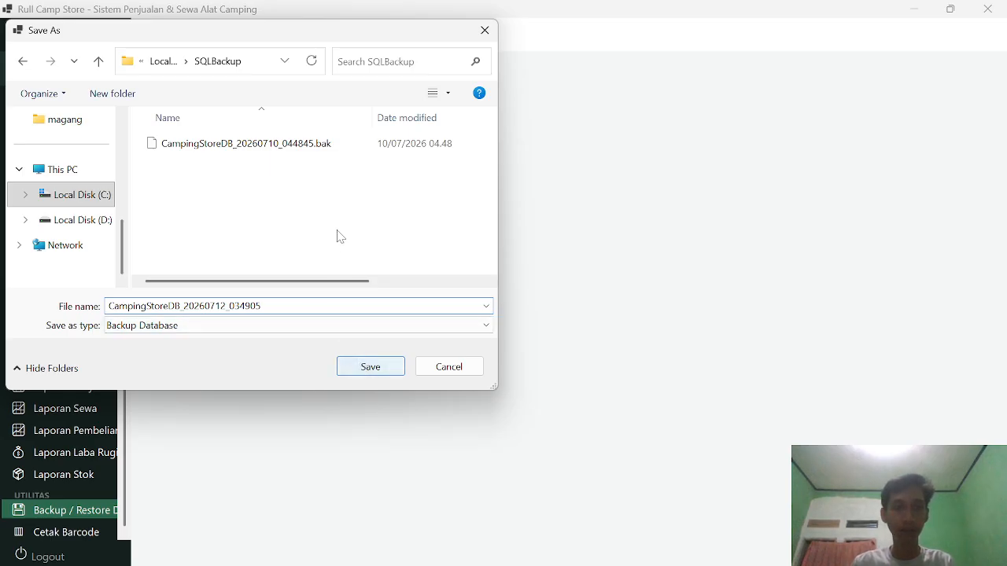
key("BackSpace")
key("BackSpace")
key("BackSpace")
key("BackSpace")
key("BackSpace")
key("BackSpace")
key("BackSpace")
key("BackSpace")
key("BackSpace")
key("BackSpace")
key("BackSpace")
key("BackSpace")
key("BackSpace")
key("BackSpace")
key("BackSpace")
key("BackSpace")
key("BackSpace")
key("BackSpace")
key("BackSpace")
key("BackSpace")
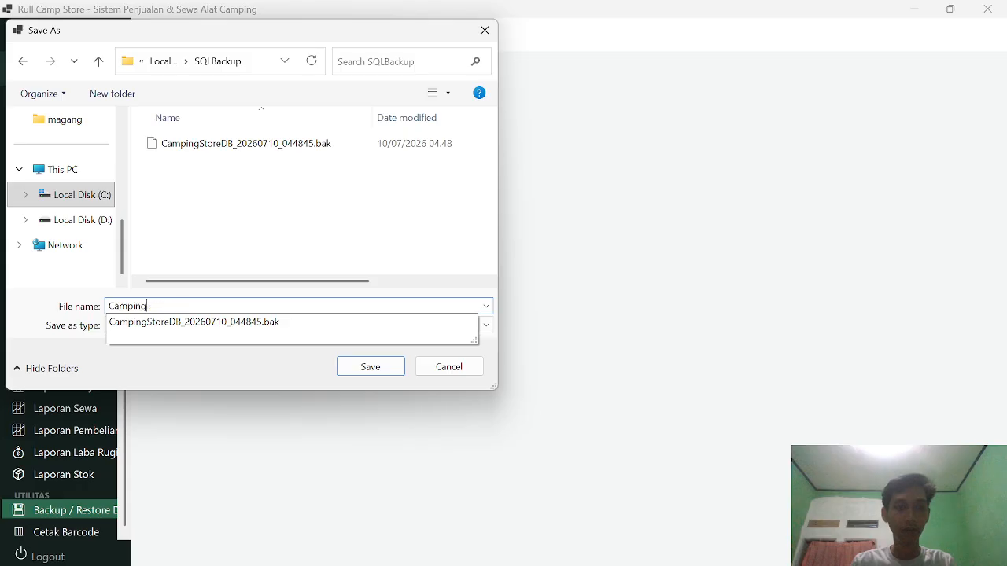
key("BackSpace")
key("BackSpace")
key("BackSpace")
type("Cam")
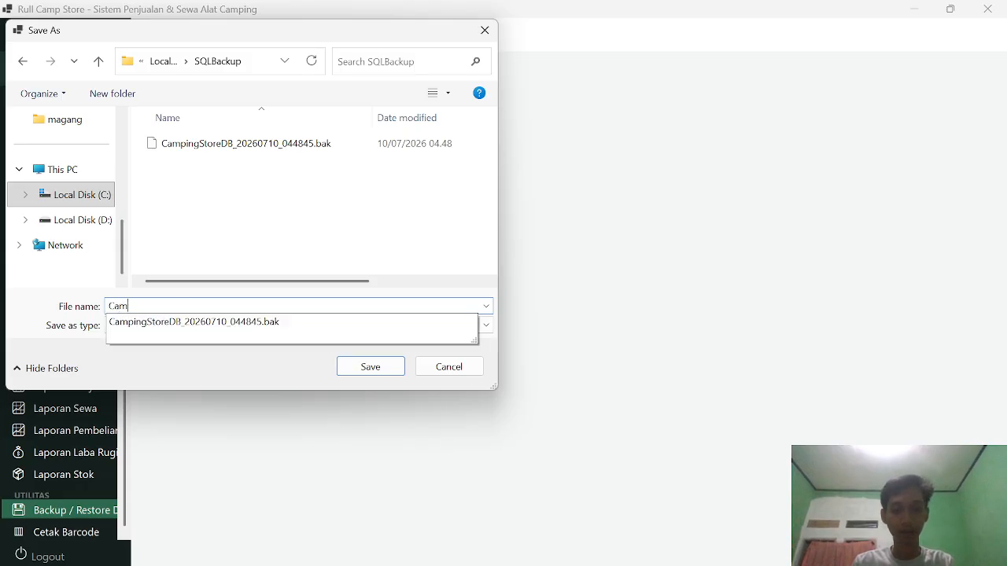
type("ping")
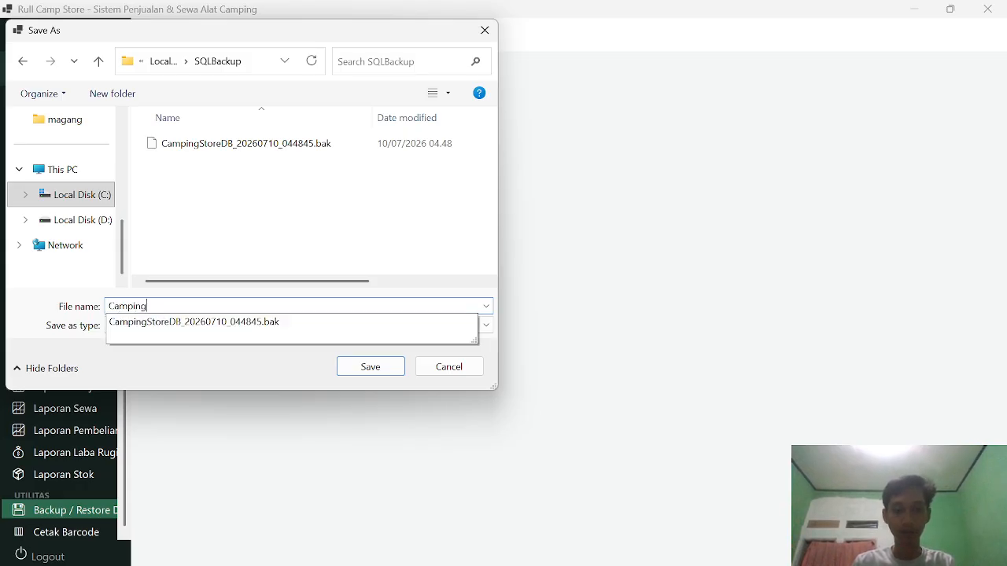
type("Store Ba")
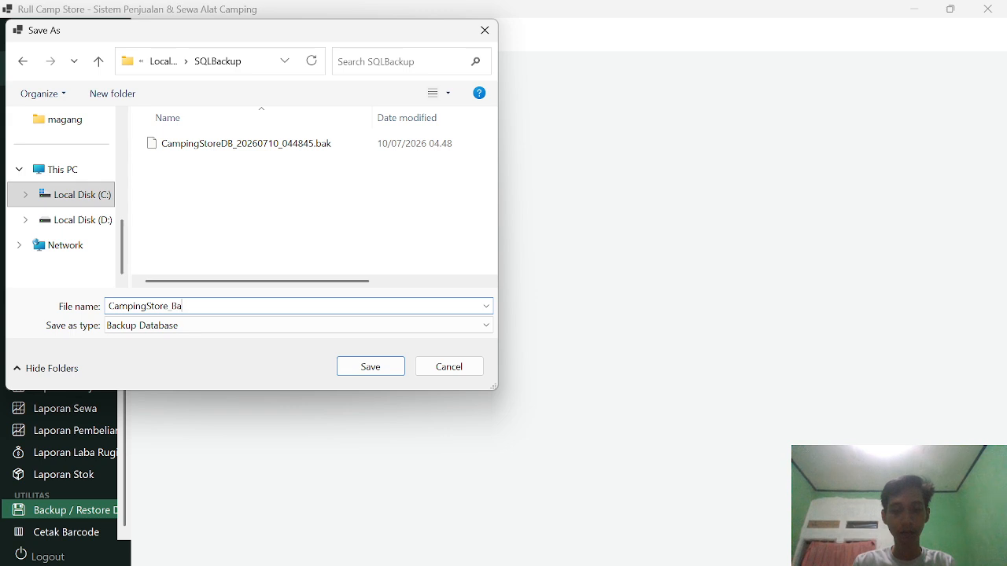
type("ckup")
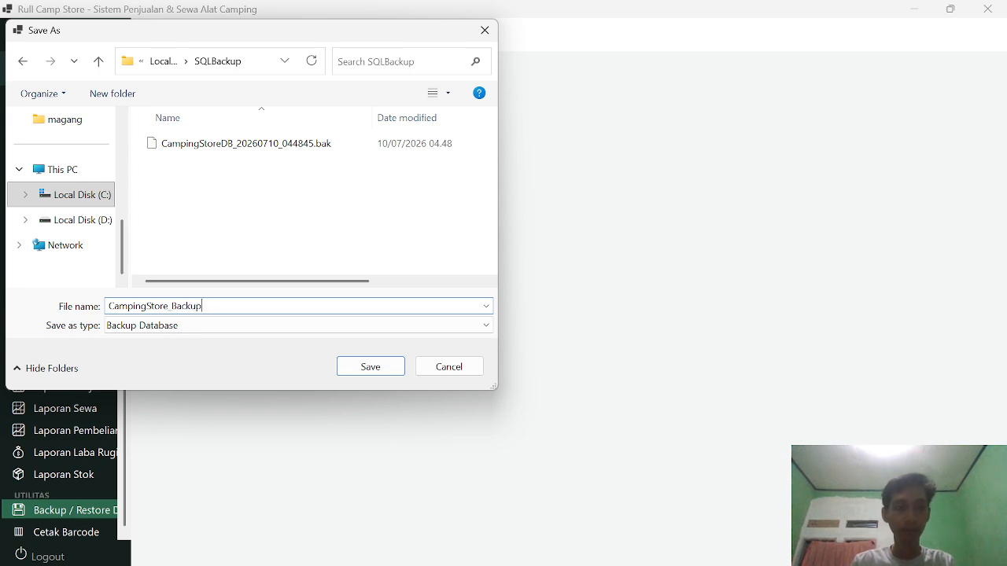
left_click(365, 374)
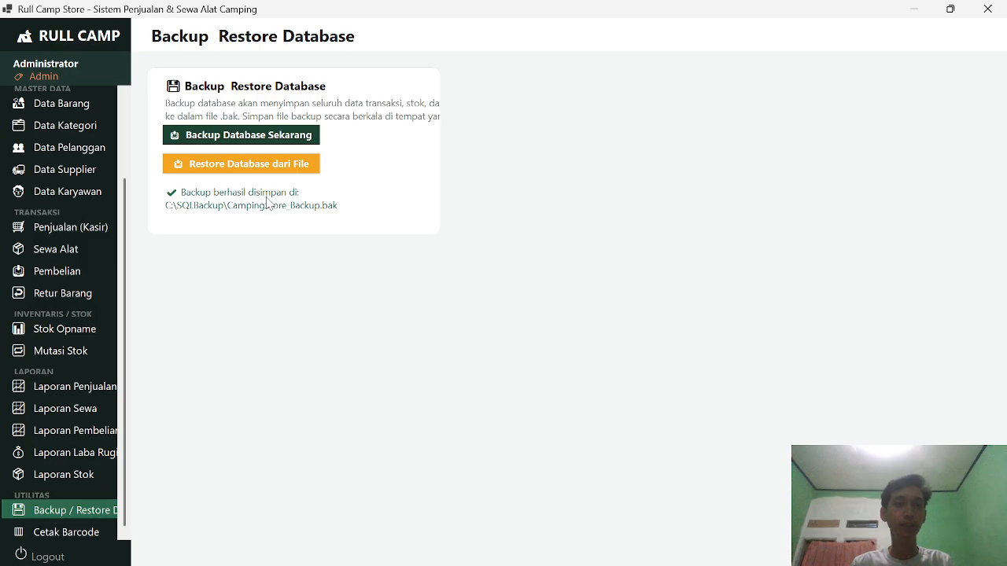
Step: Preview barcodes for Lampu Senter, Tenda, Tenda Dome and finally Sweater
left_click(69, 533)
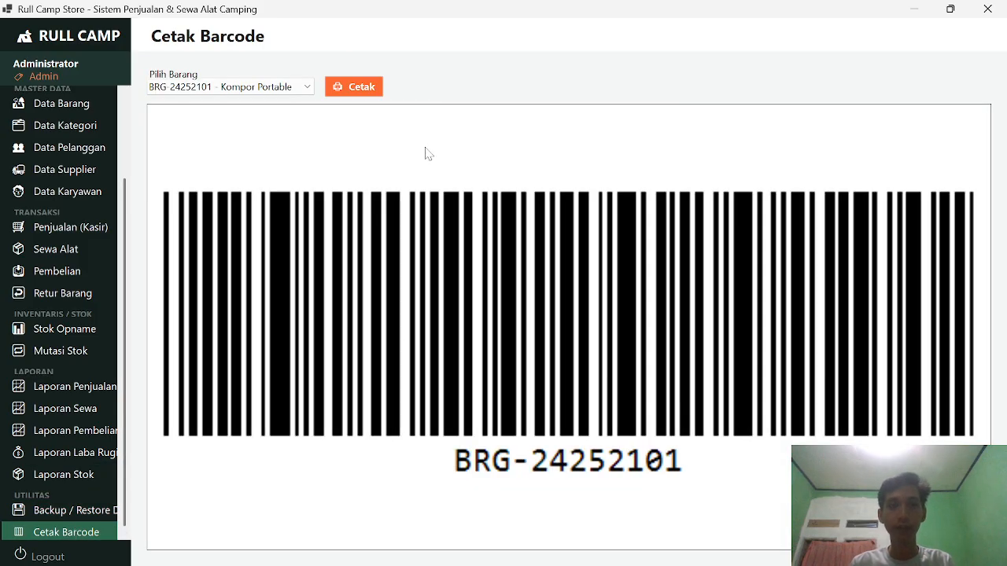
left_click(288, 96)
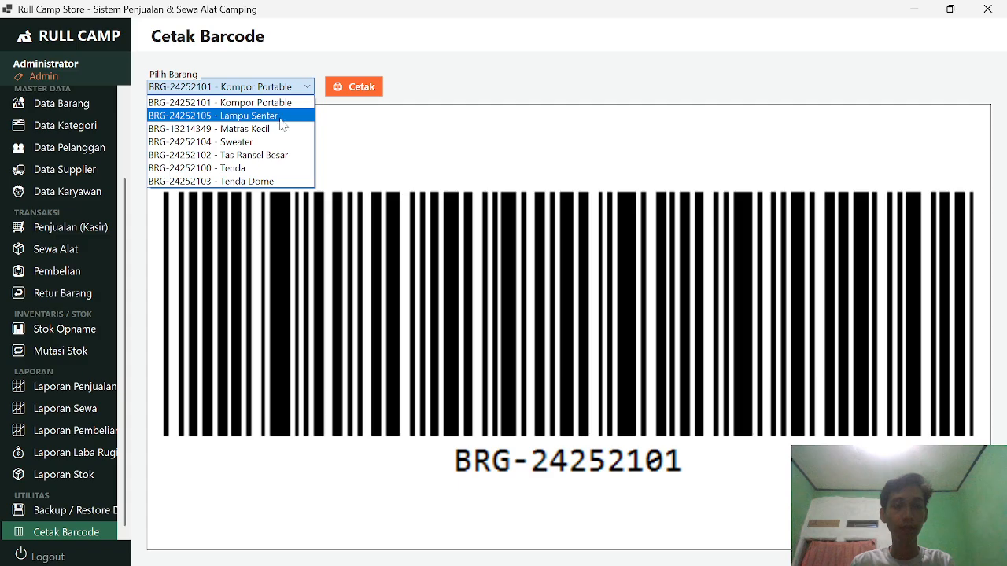
left_click(281, 116)
left_click(277, 88)
left_click(272, 166)
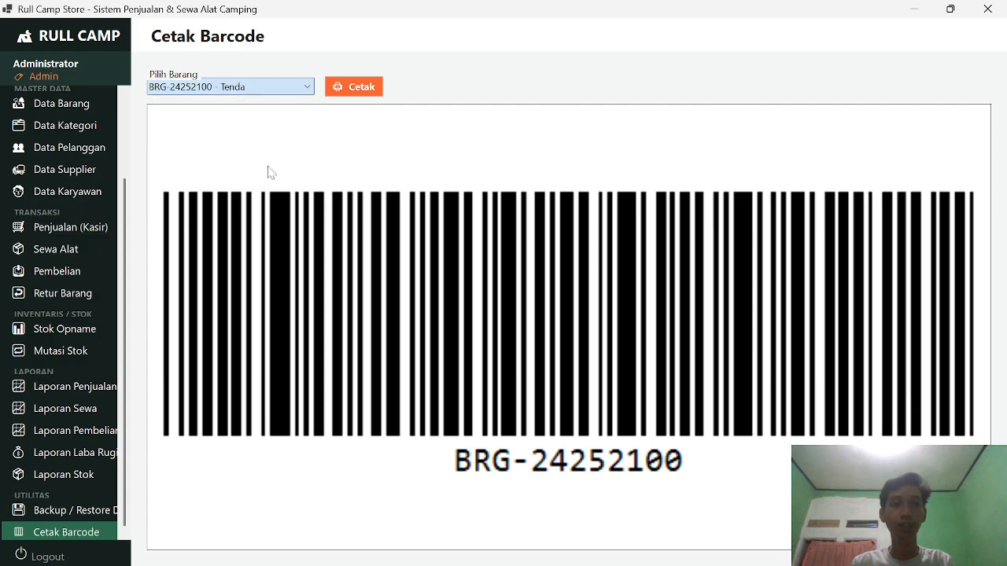
left_click(270, 88)
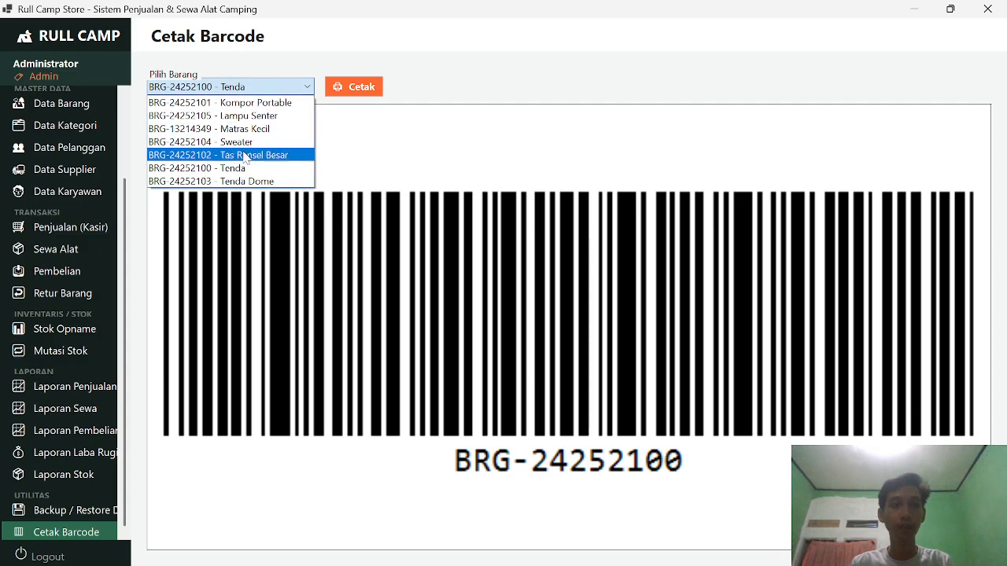
left_click(246, 181)
left_click(272, 88)
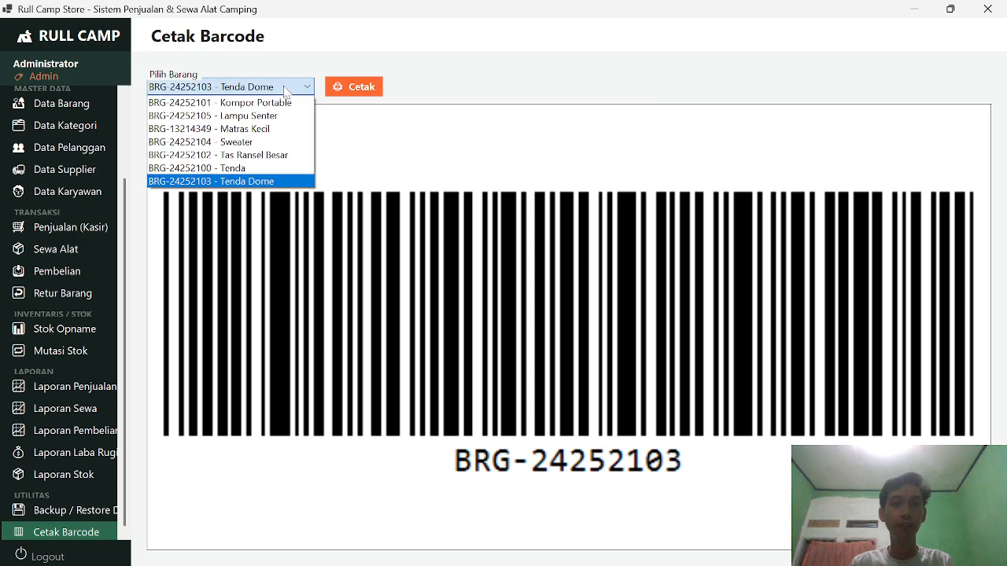
left_click(266, 140)
Step: Cancel printing the Sweater barcode and return to Dashboard Admin
left_click(366, 90)
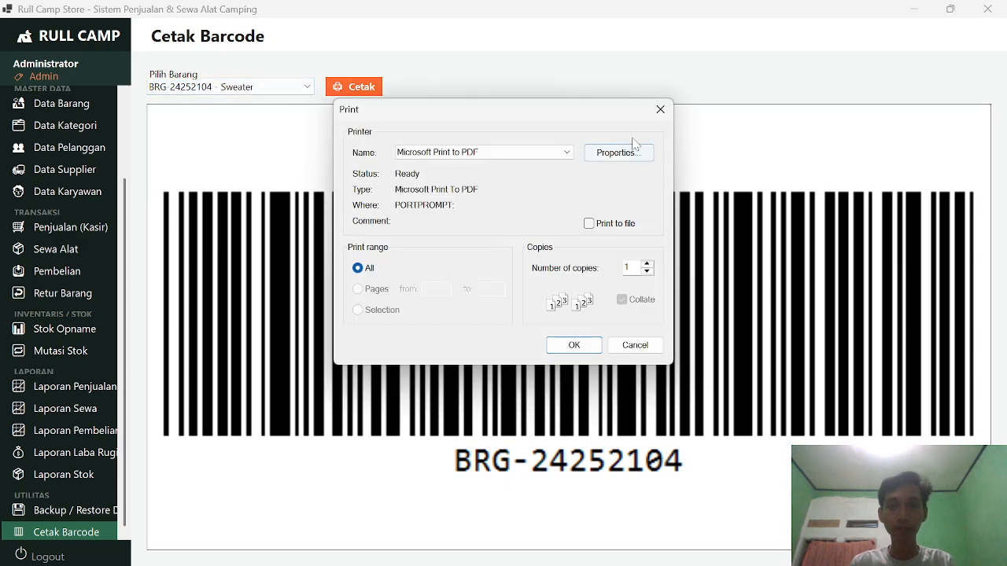
left_click(656, 110)
scroll(71, 228, "up", 3)
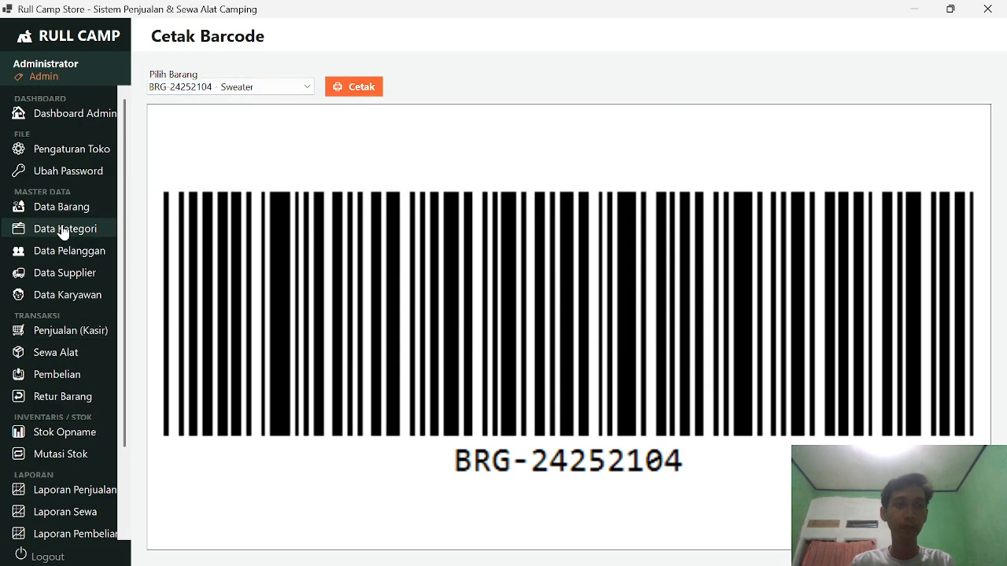
left_click(71, 113)
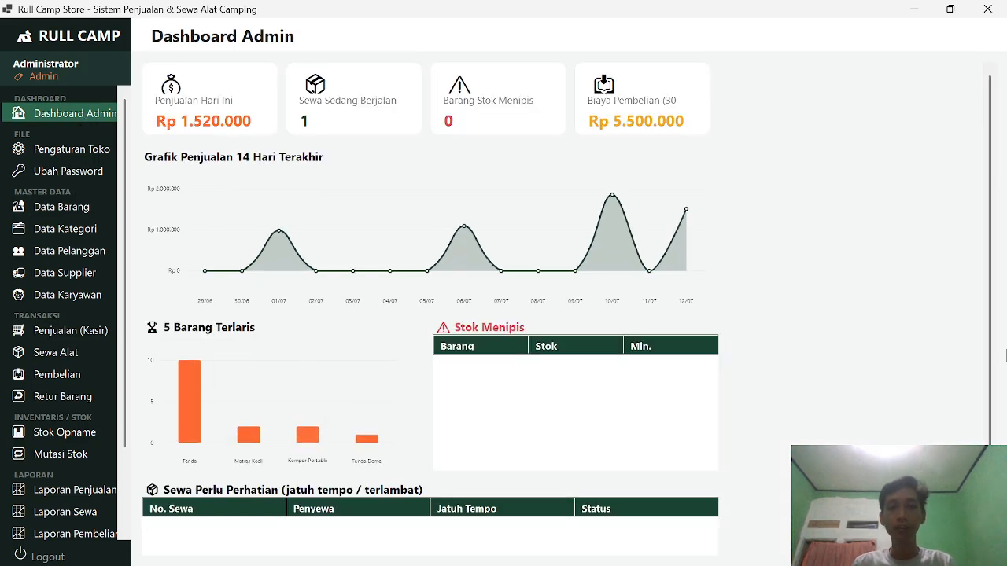